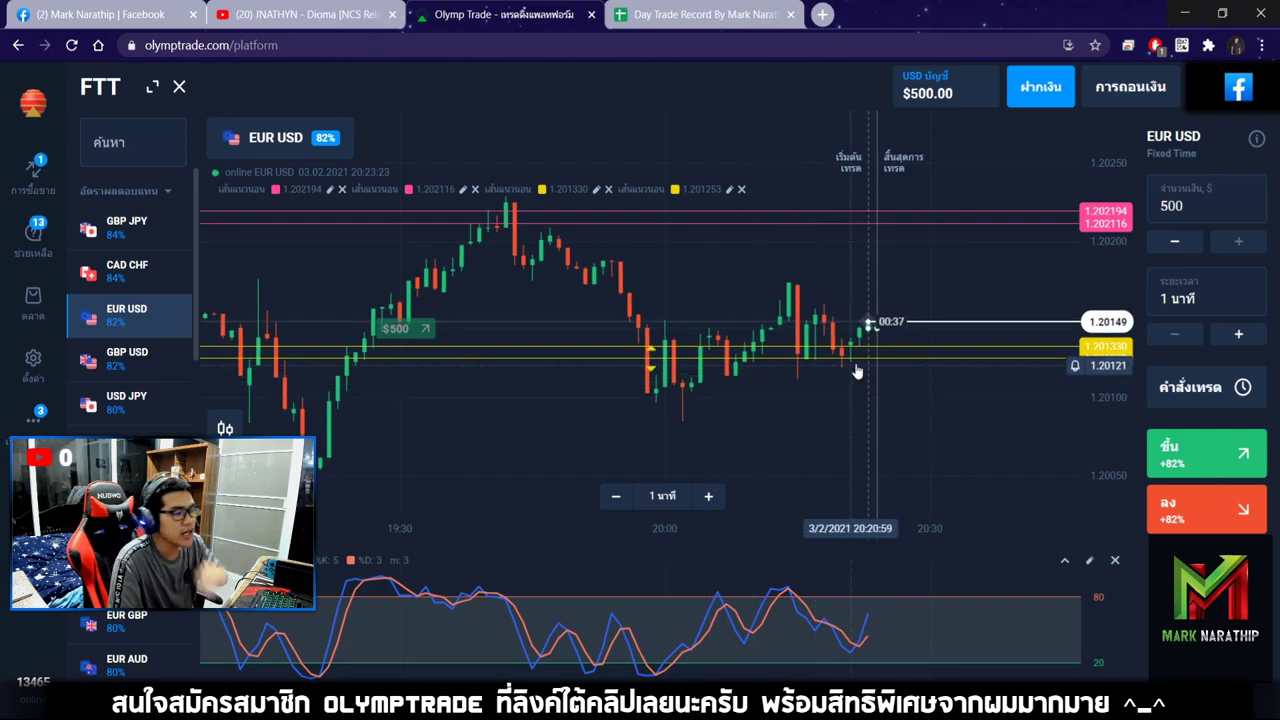
# - Examine the EUR USD candles around the open $500 trade, in close-up and overview, until the trade expires
pyautogui.scroll(2, 806, 325)
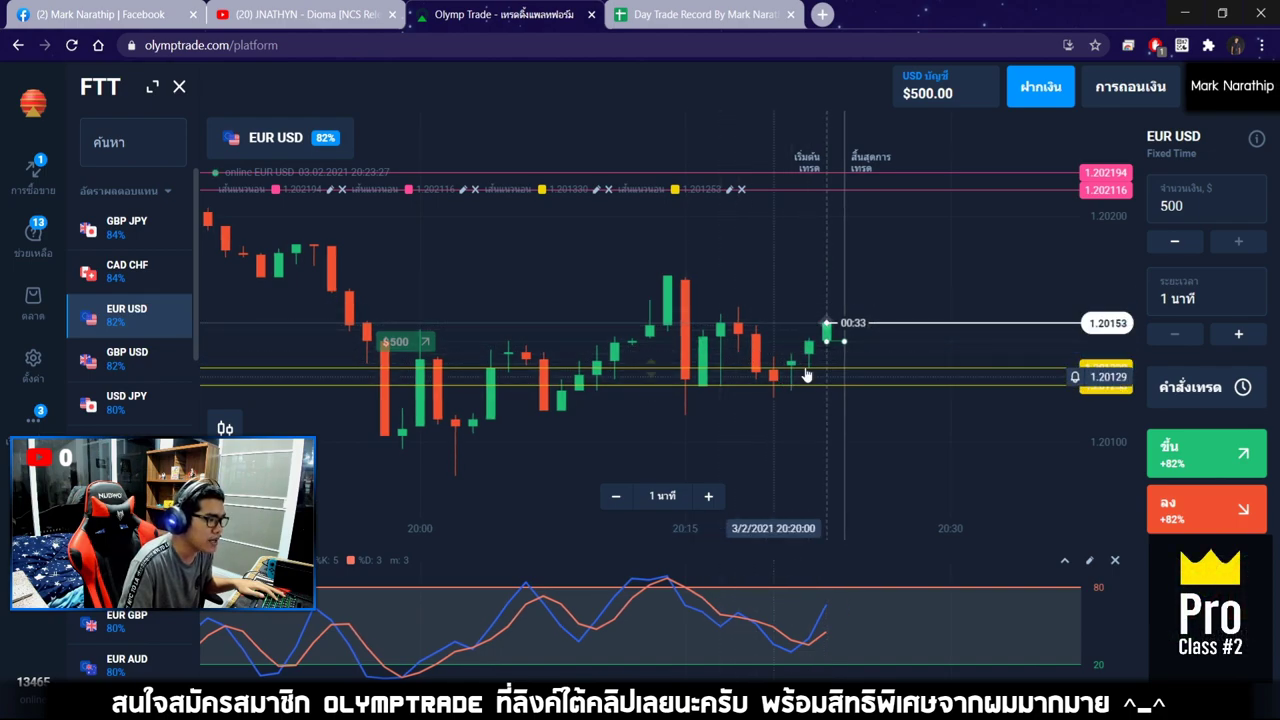
pyautogui.moveTo(840, 316); pyautogui.dragTo(755, 355)
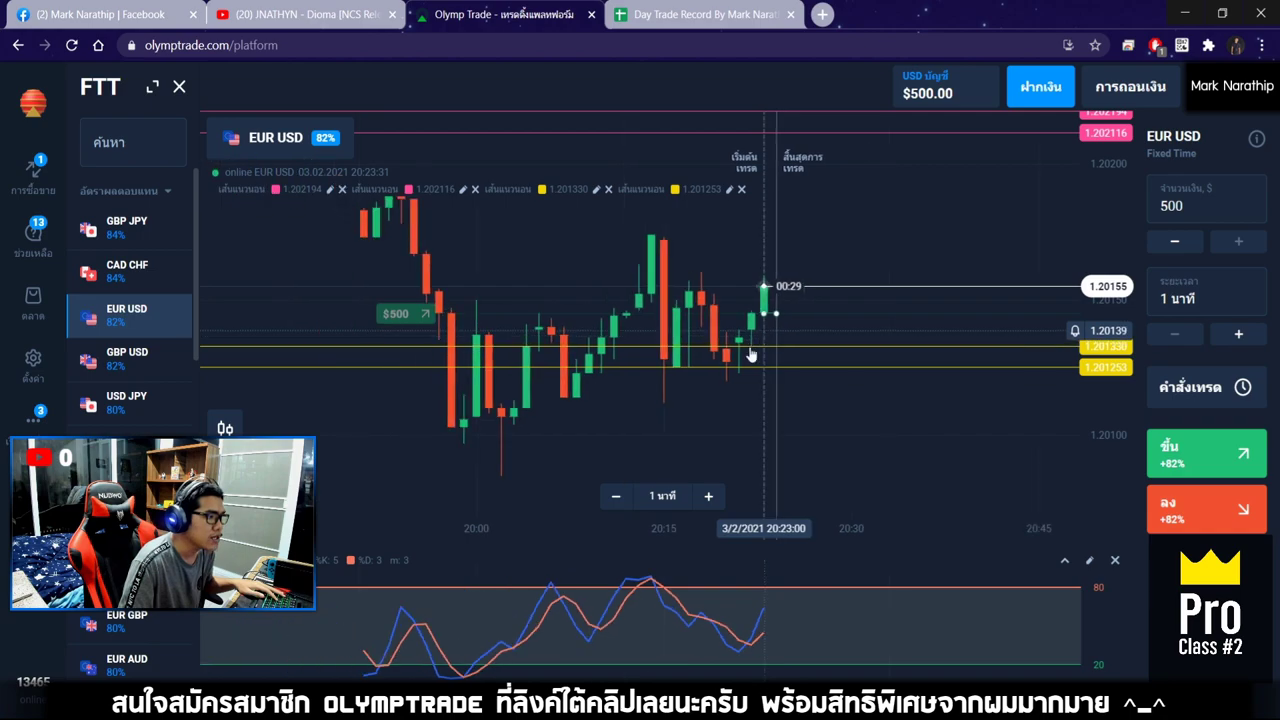
pyautogui.scroll(-2, 760, 355)
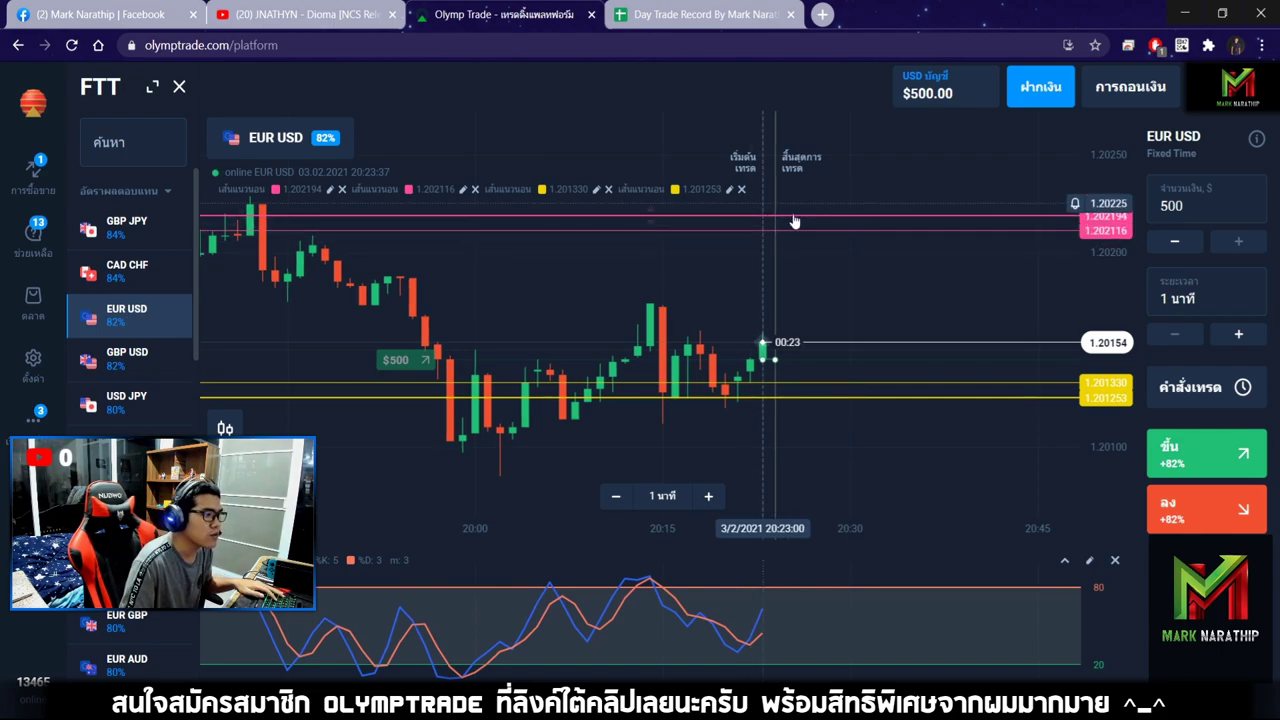
pyautogui.scroll(4, 788, 309)
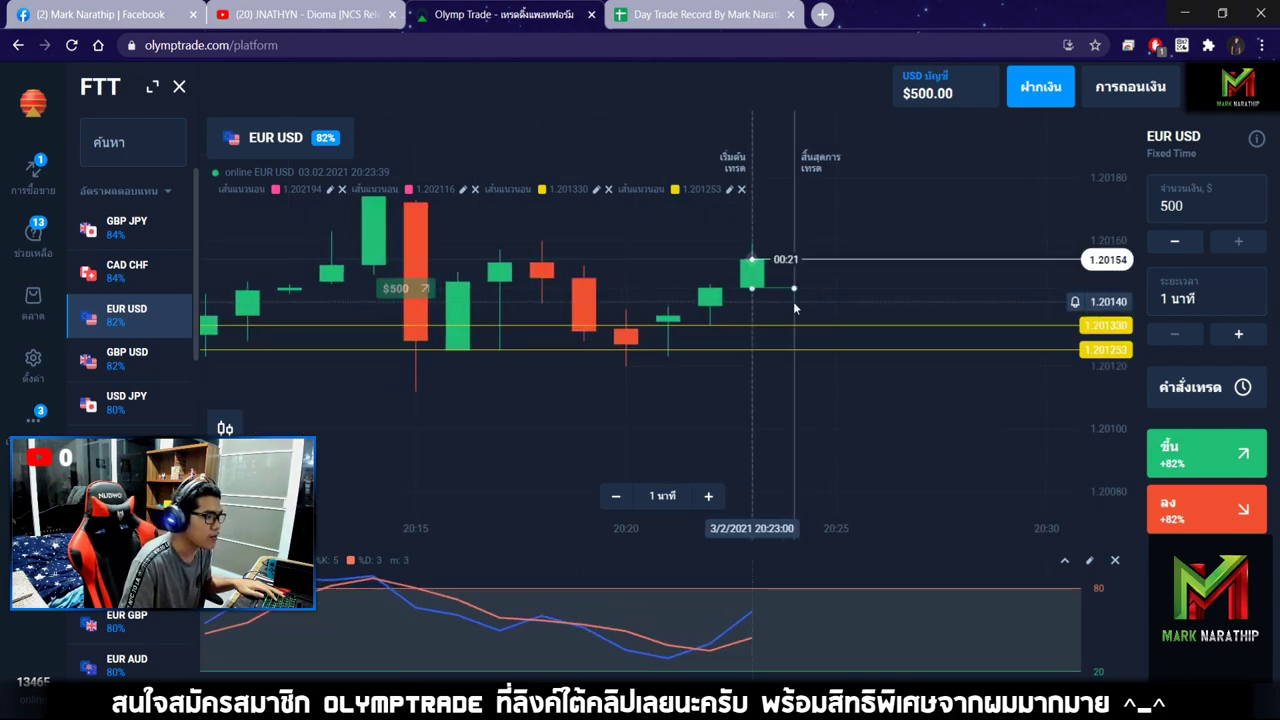
pyautogui.scroll(-3, 763, 362)
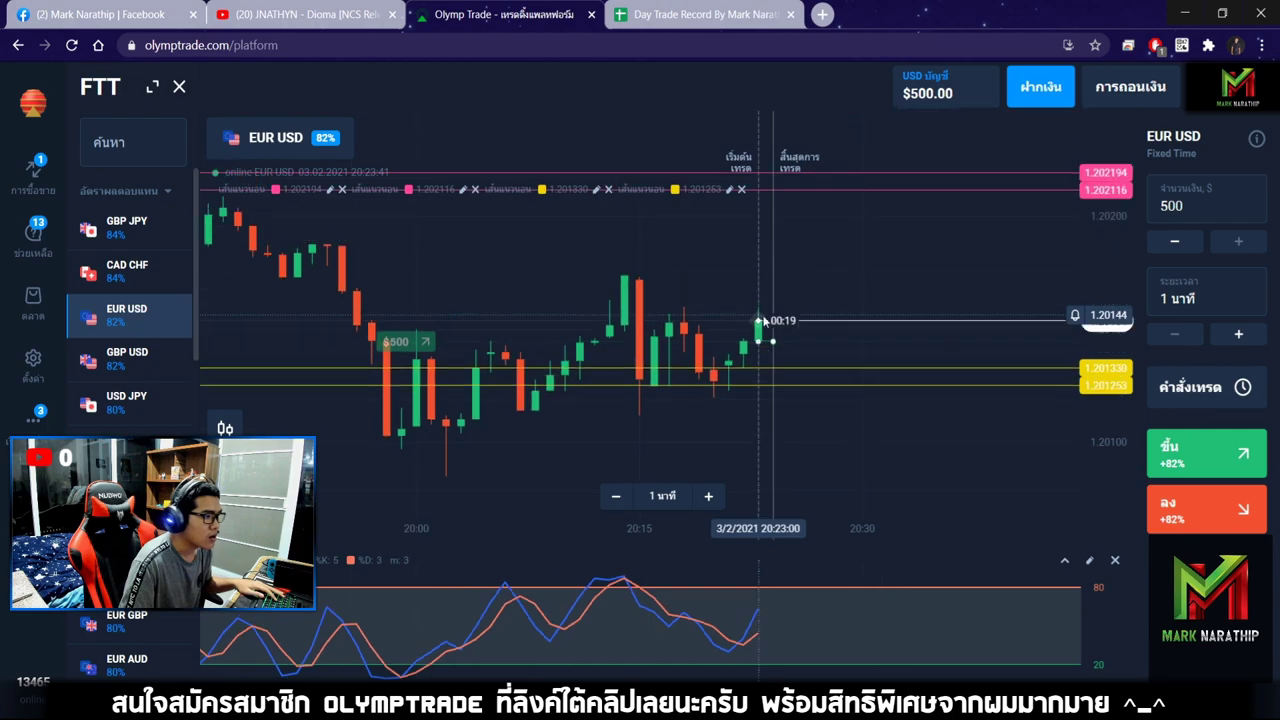
pyautogui.scroll(-3, 816, 292)
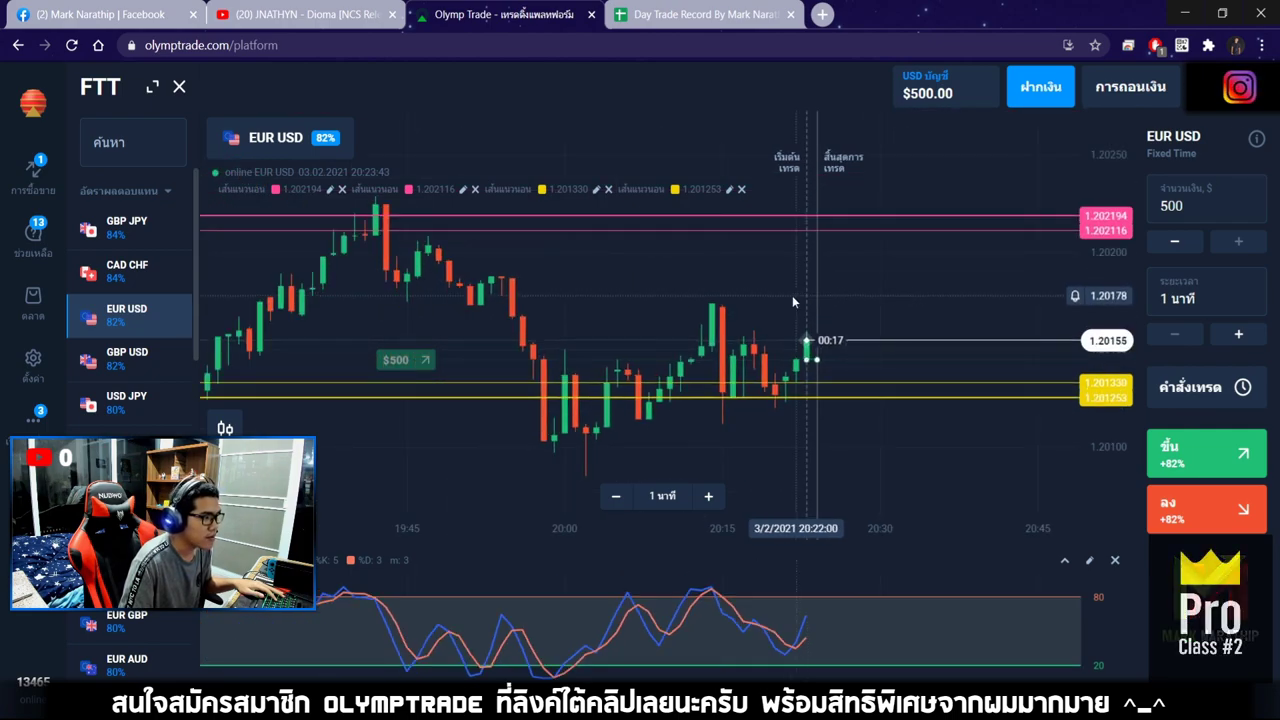
pyautogui.scroll(6, 836, 314)
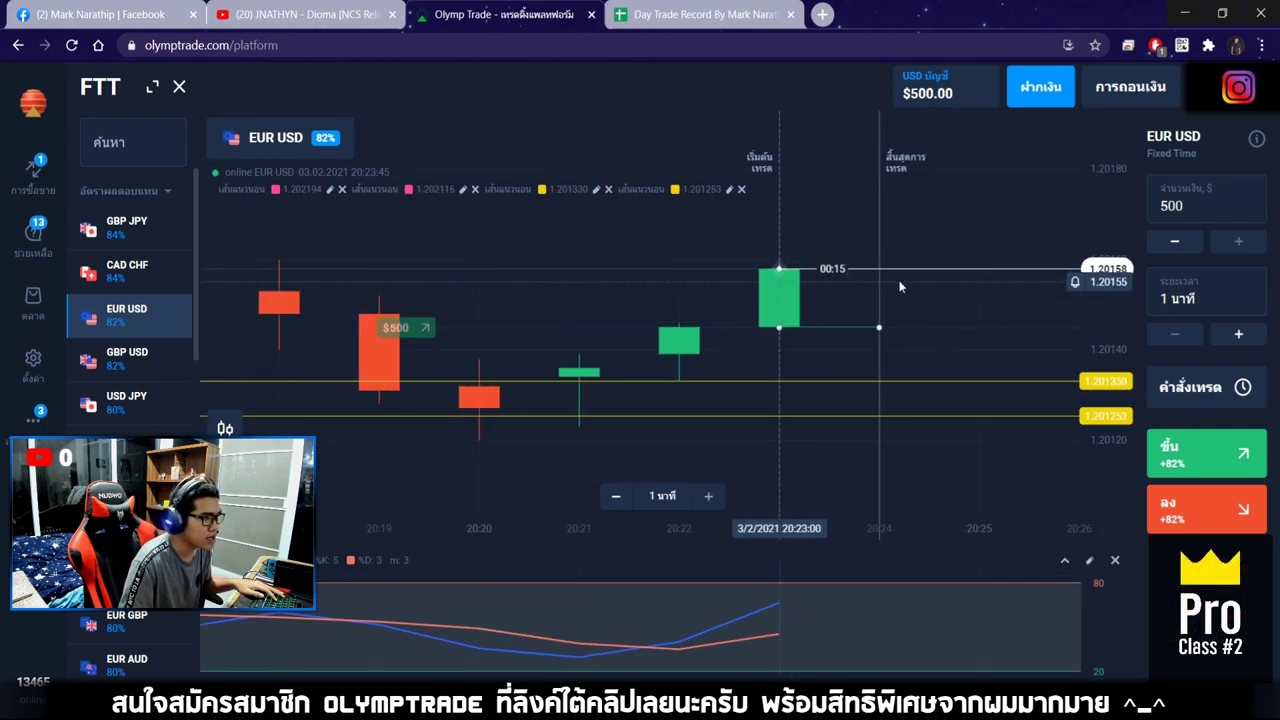
pyautogui.scroll(-5, 836, 285)
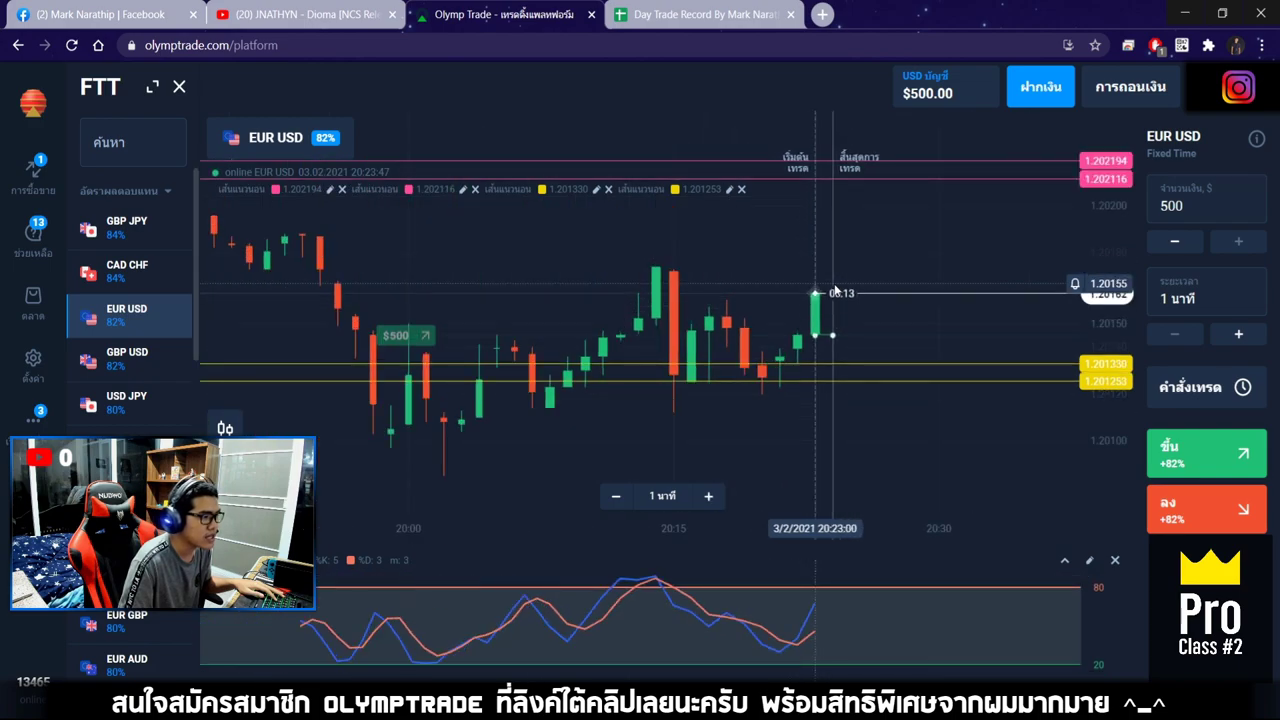
pyautogui.scroll(5, 831, 300)
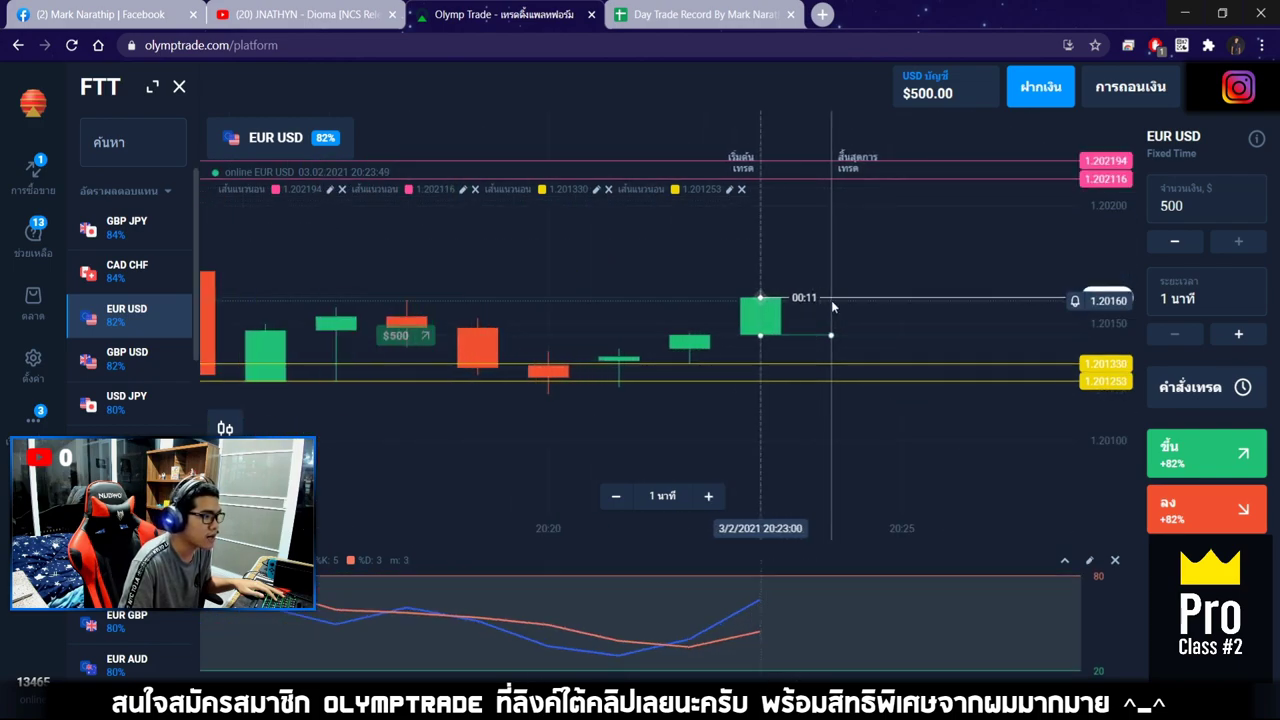
pyautogui.moveTo(816, 295); pyautogui.dragTo(936, 294)
pyautogui.scroll(3, 900, 294)
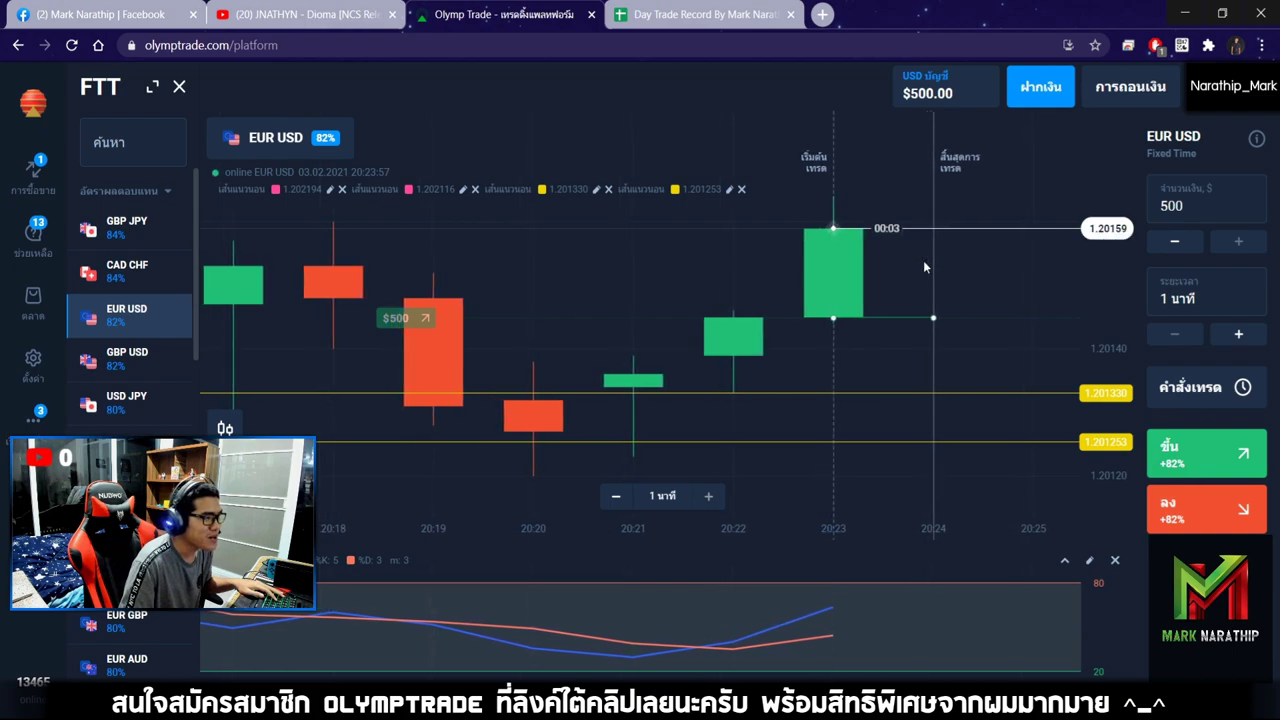
pyautogui.moveTo(923, 260); pyautogui.dragTo(954, 245)
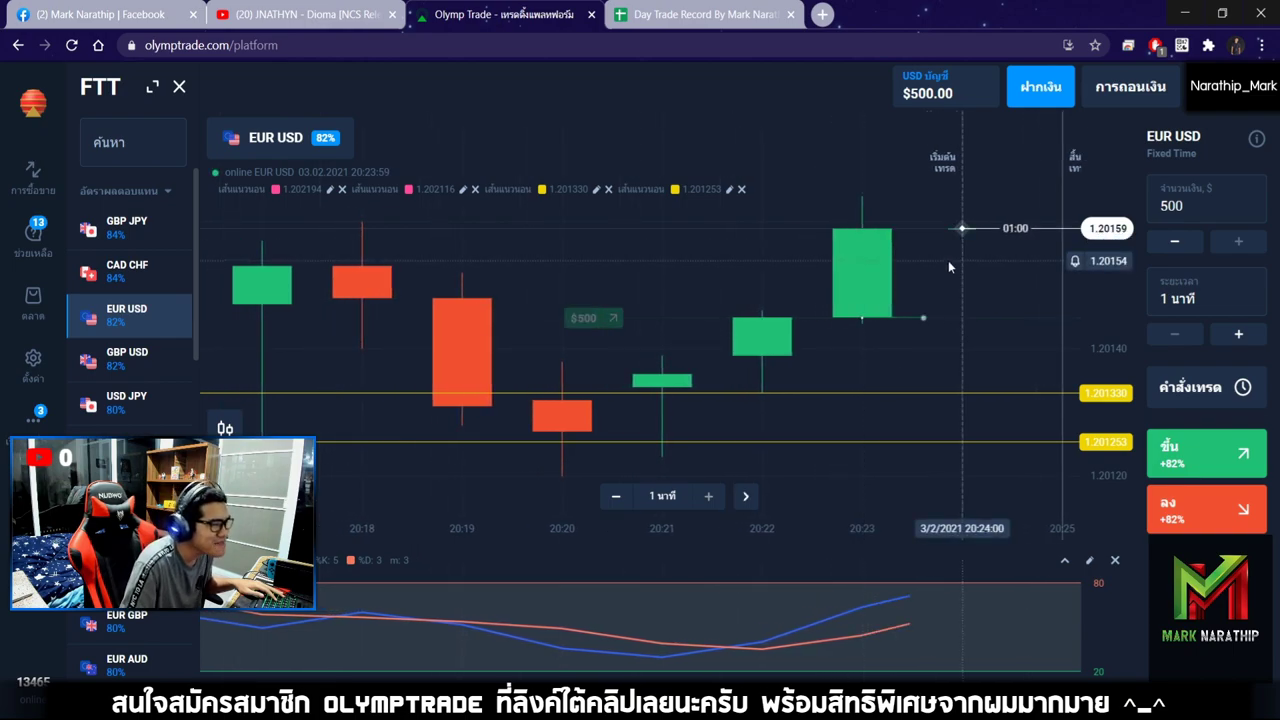
# - Switch to the Day Trade Record spreadsheet and log trade 13 with amount 500, result ชนะ and payout 80
pyautogui.click(700, 14)
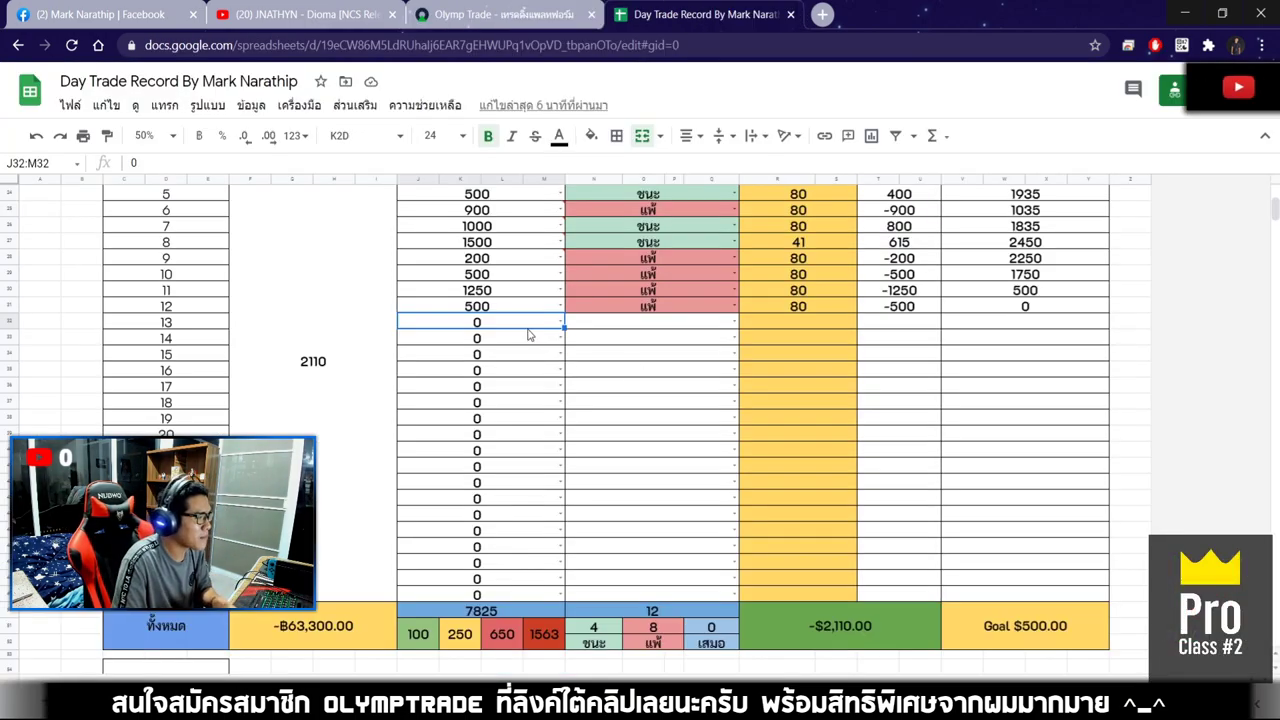
pyautogui.write('500')
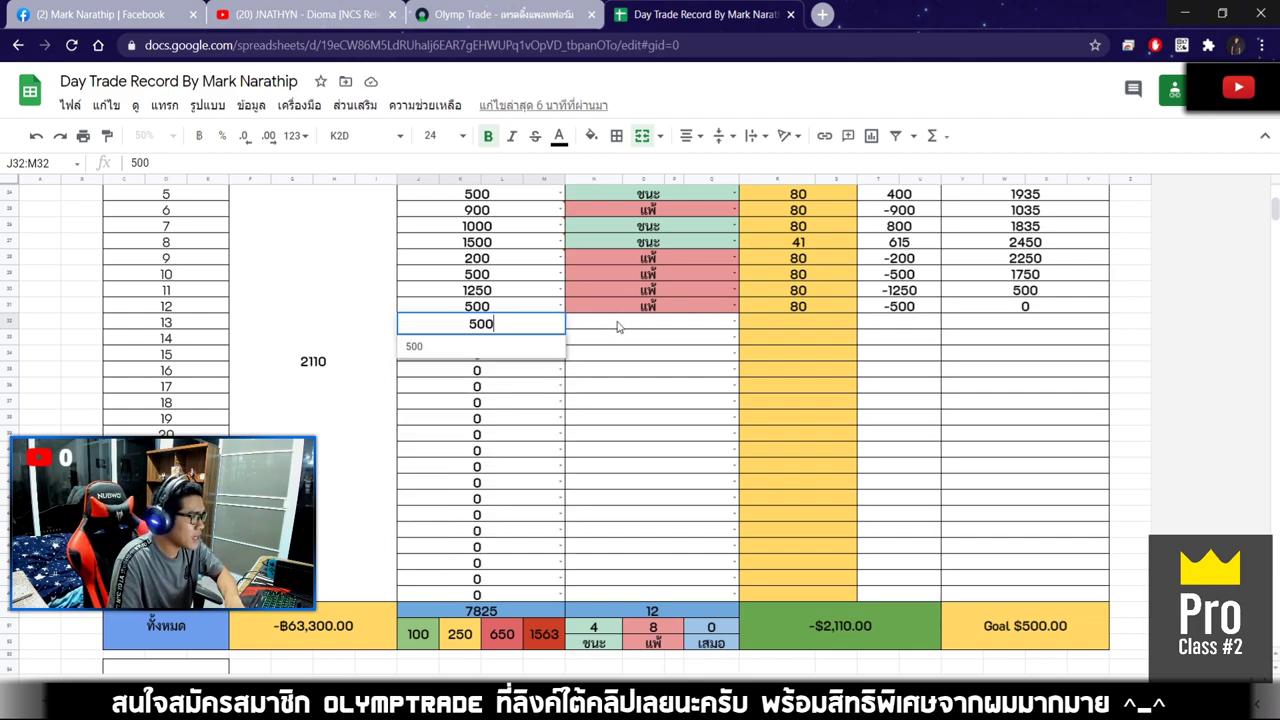
pyautogui.click(617, 323)
pyautogui.click(625, 326)
pyautogui.click(620, 347)
pyautogui.click(805, 323)
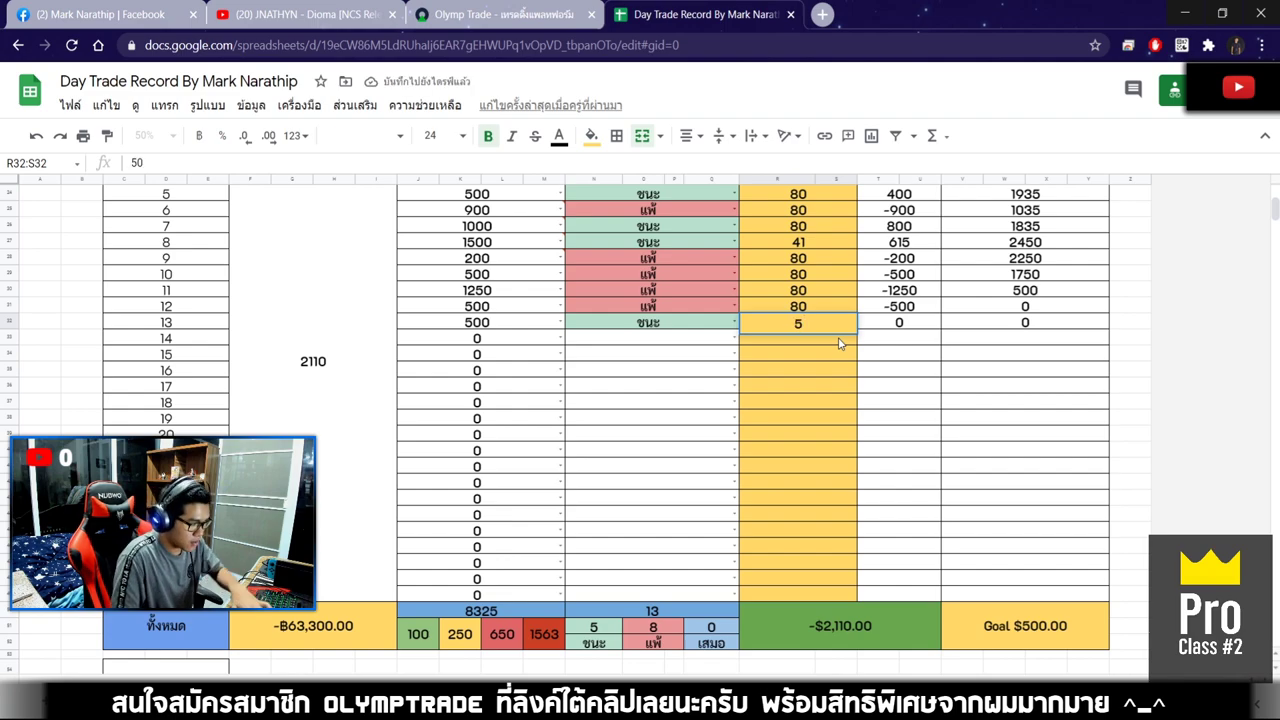
pyautogui.press('Return')
# - Check the EUR USD payout rate on Olymp Trade and correct trade 13's payout percentage to 82 in the spreadsheet
pyautogui.click(510, 14)
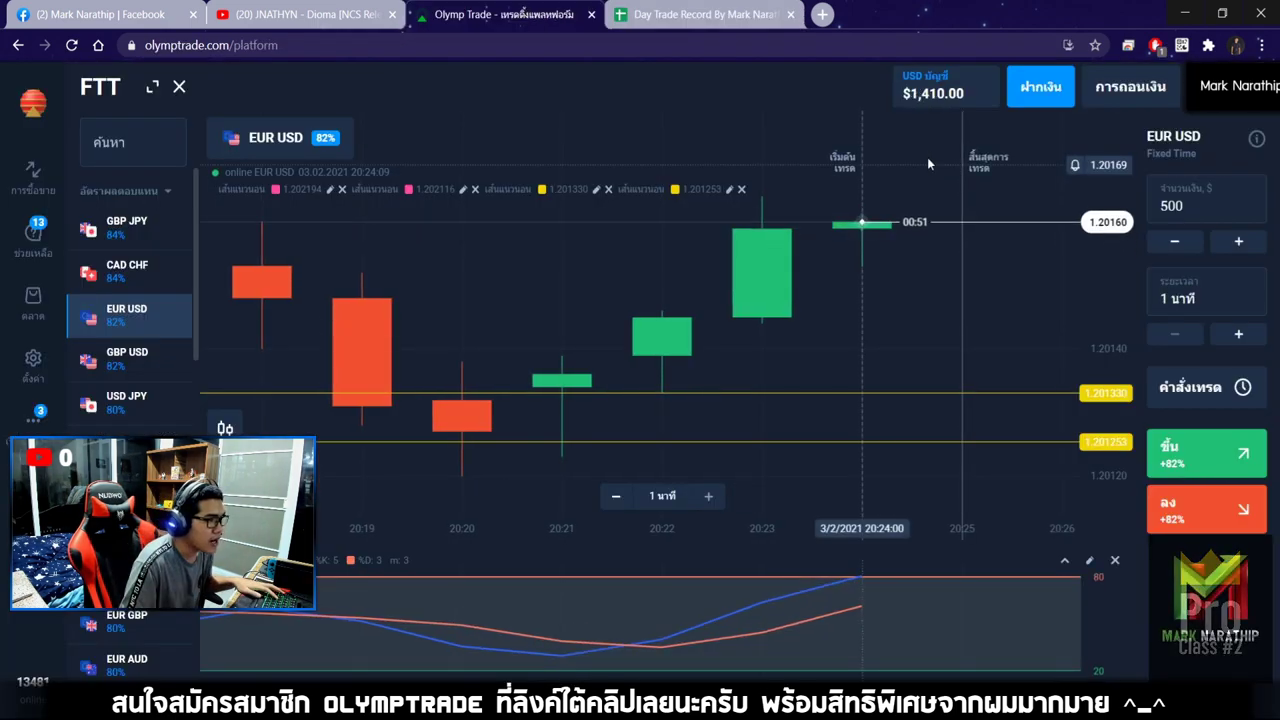
pyautogui.hotkey('ctrl', 'Tab')
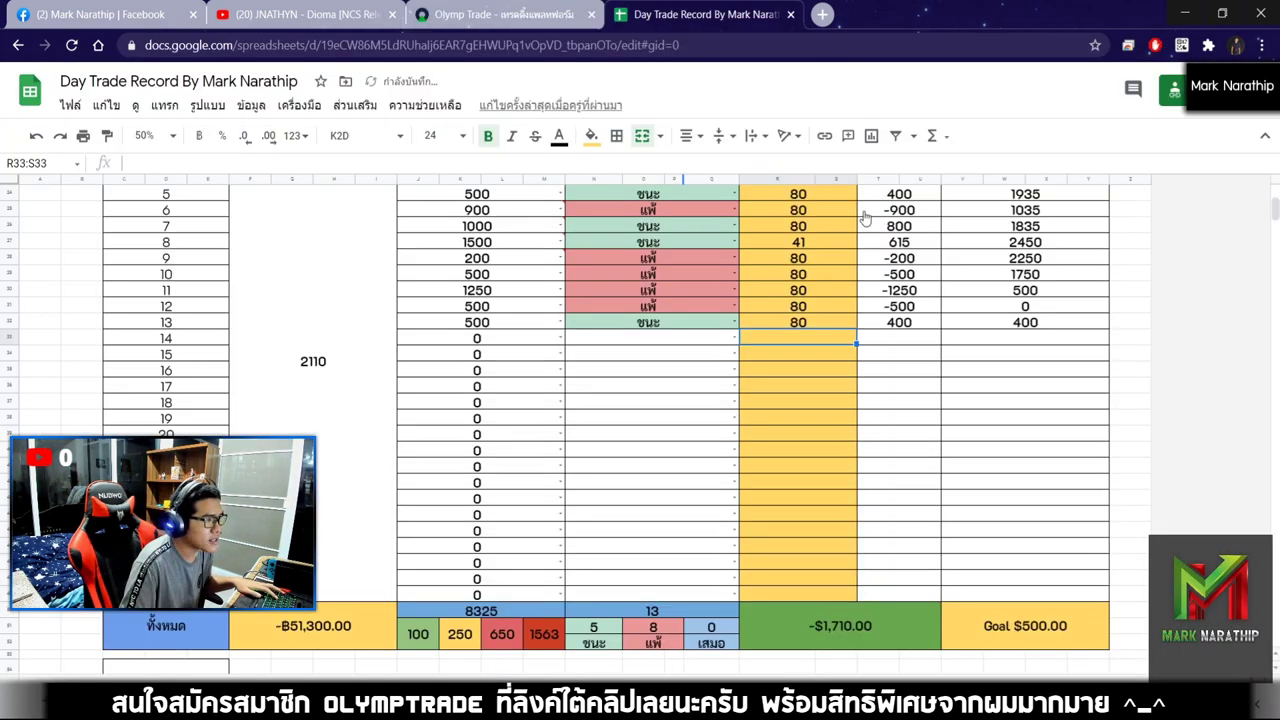
pyautogui.click(835, 319)
pyautogui.write('82')
pyautogui.press('Return')
pyautogui.click(913, 325)
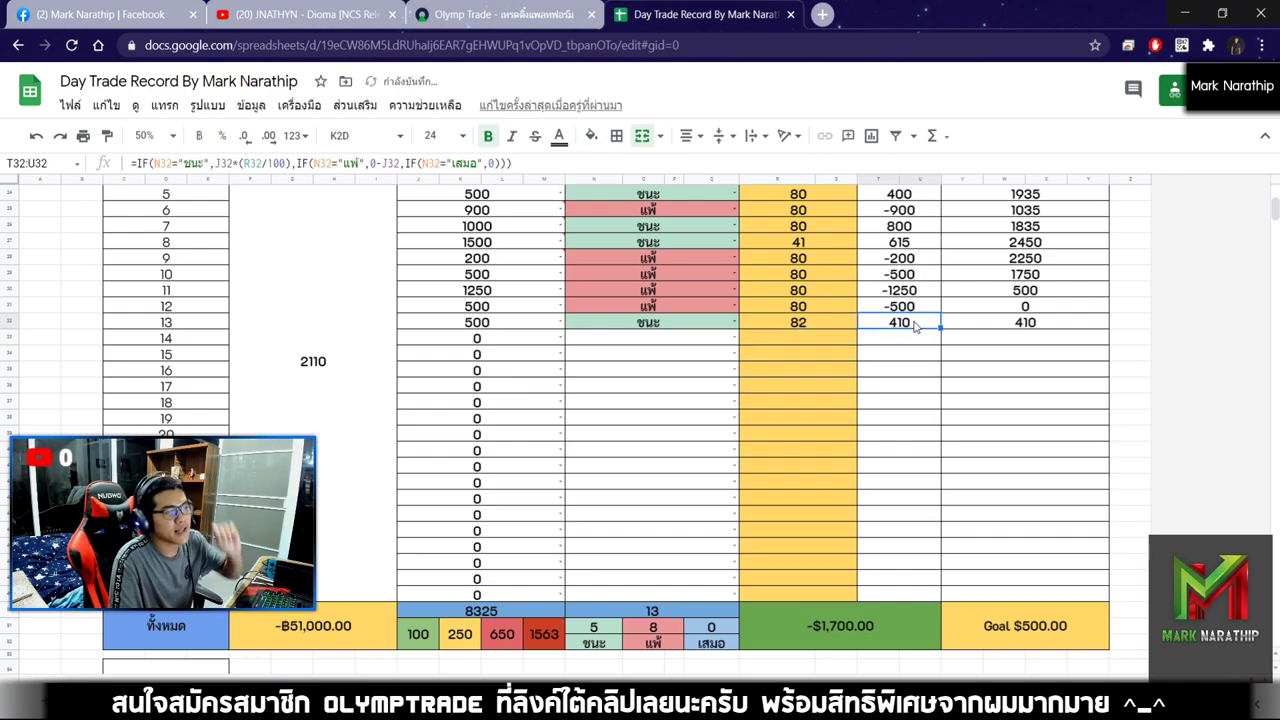
# - Enter 705 as the amount of trade 14 in the trade record
pyautogui.click(488, 340)
pyautogui.write('705')
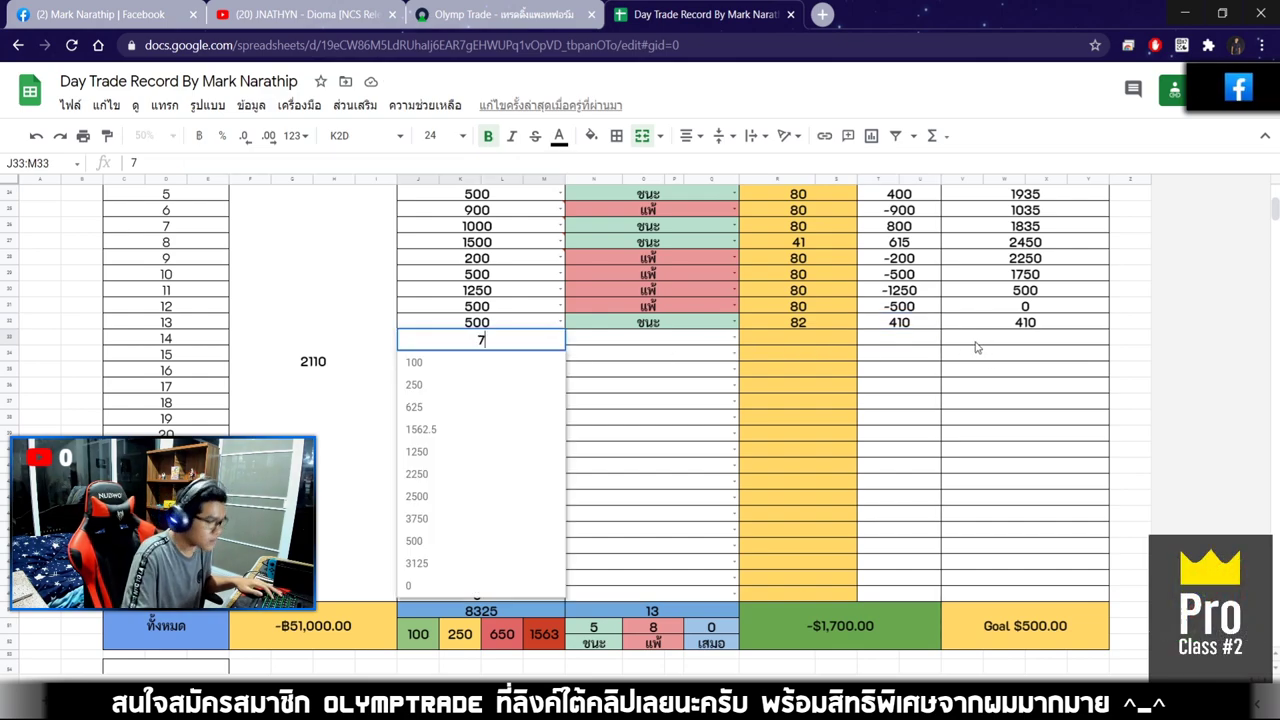
pyautogui.press('Return')
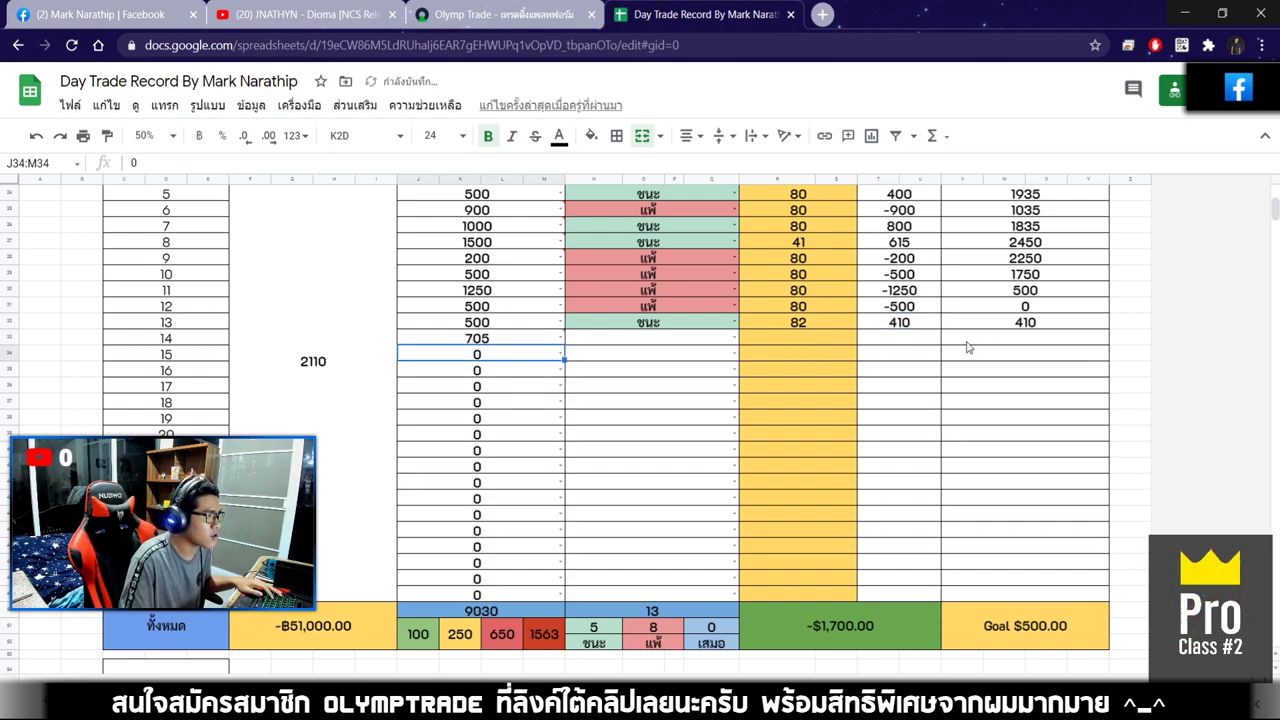
pyautogui.click(530, 343)
# - Switch to the Olymp Trade platform and set the EUR USD investment amount to 705
pyautogui.click(504, 14)
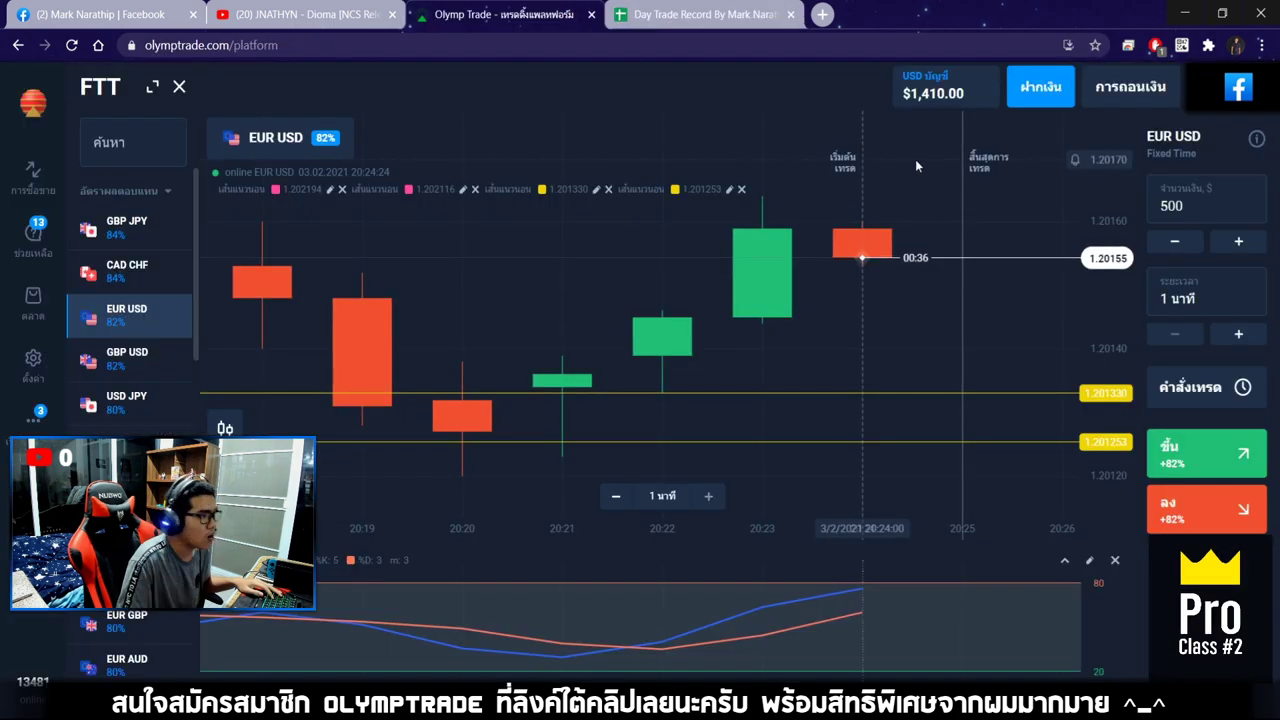
pyautogui.click(690, 14)
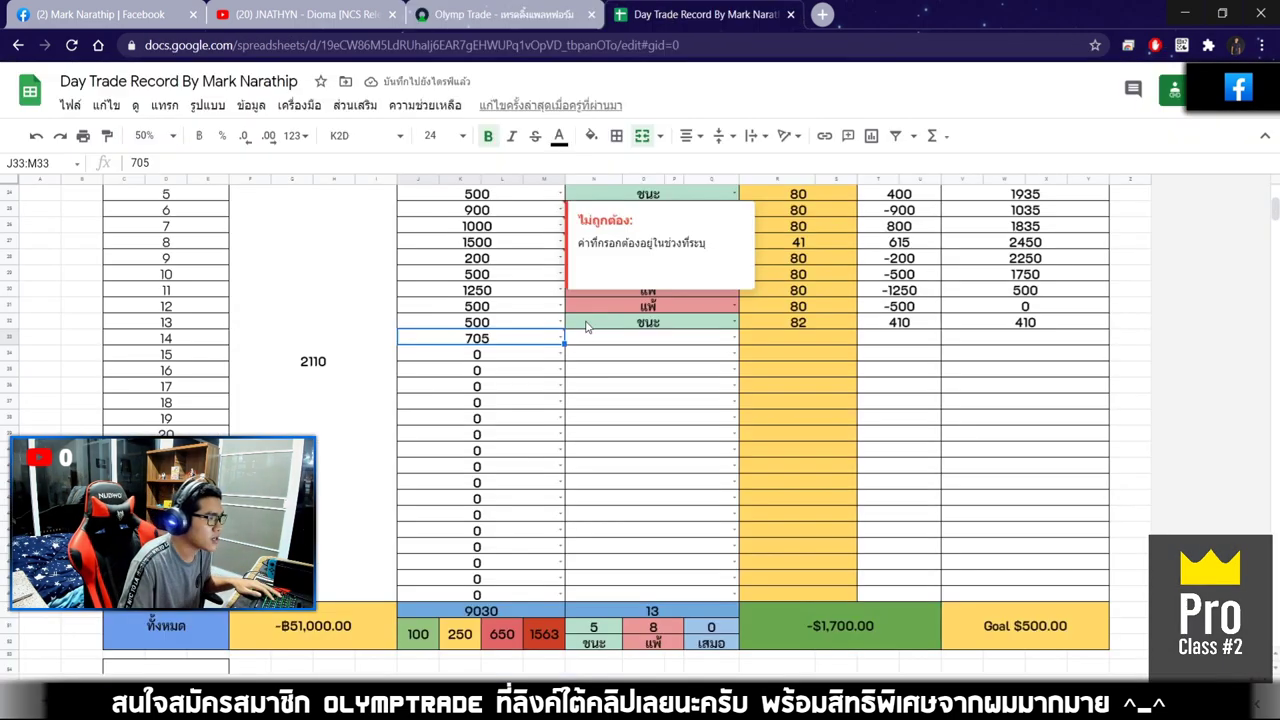
pyautogui.click(504, 14)
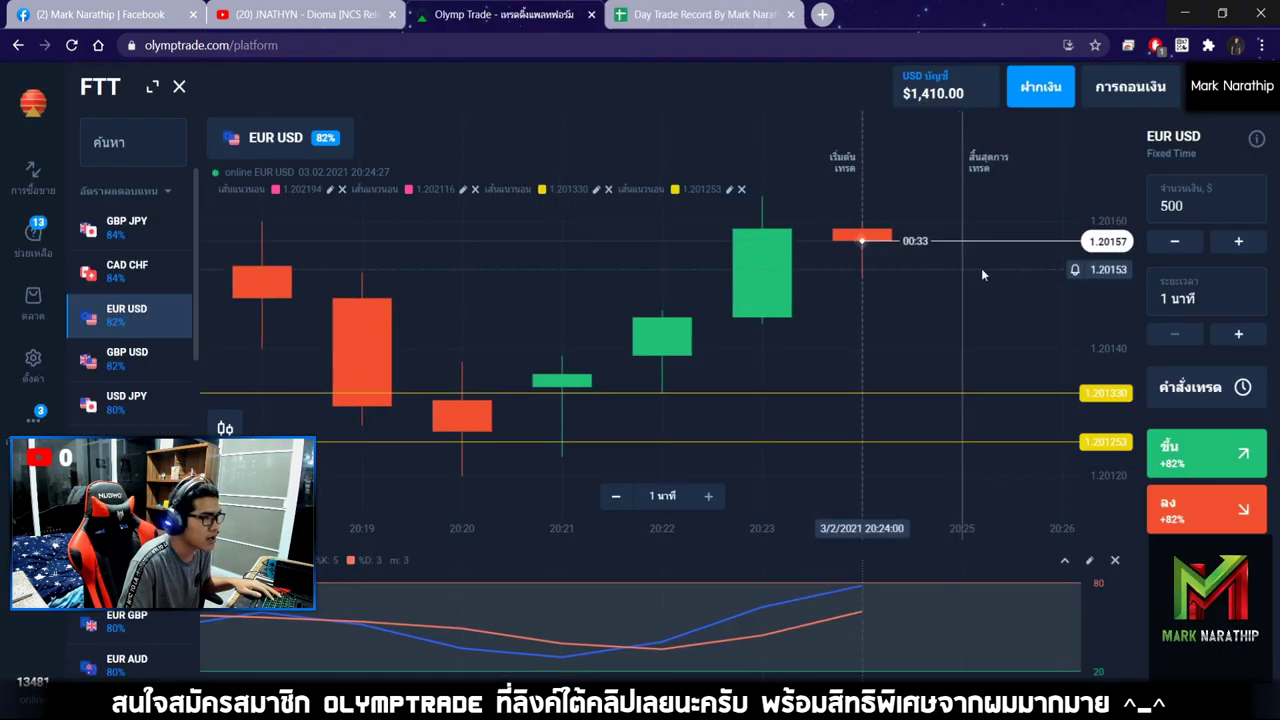
pyautogui.press('BackSpace')
pyautogui.press('BackSpace')
pyautogui.press('BackSpace')
pyautogui.write('705')
pyautogui.click(810, 270)
# - Study the latest EUR USD candles and open a 1-minute up (ขึ้น) trade for $705 as a new candle starts
pyautogui.scroll(-3, 834, 294)
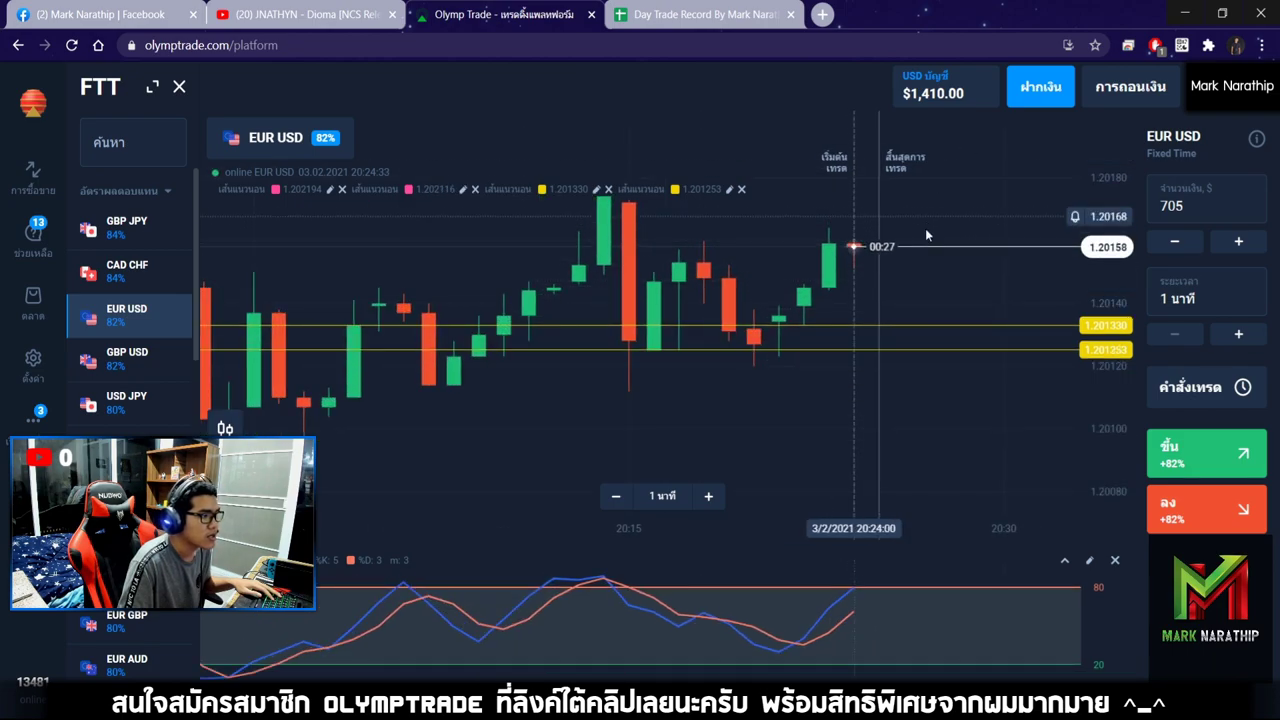
pyautogui.scroll(4, 890, 245)
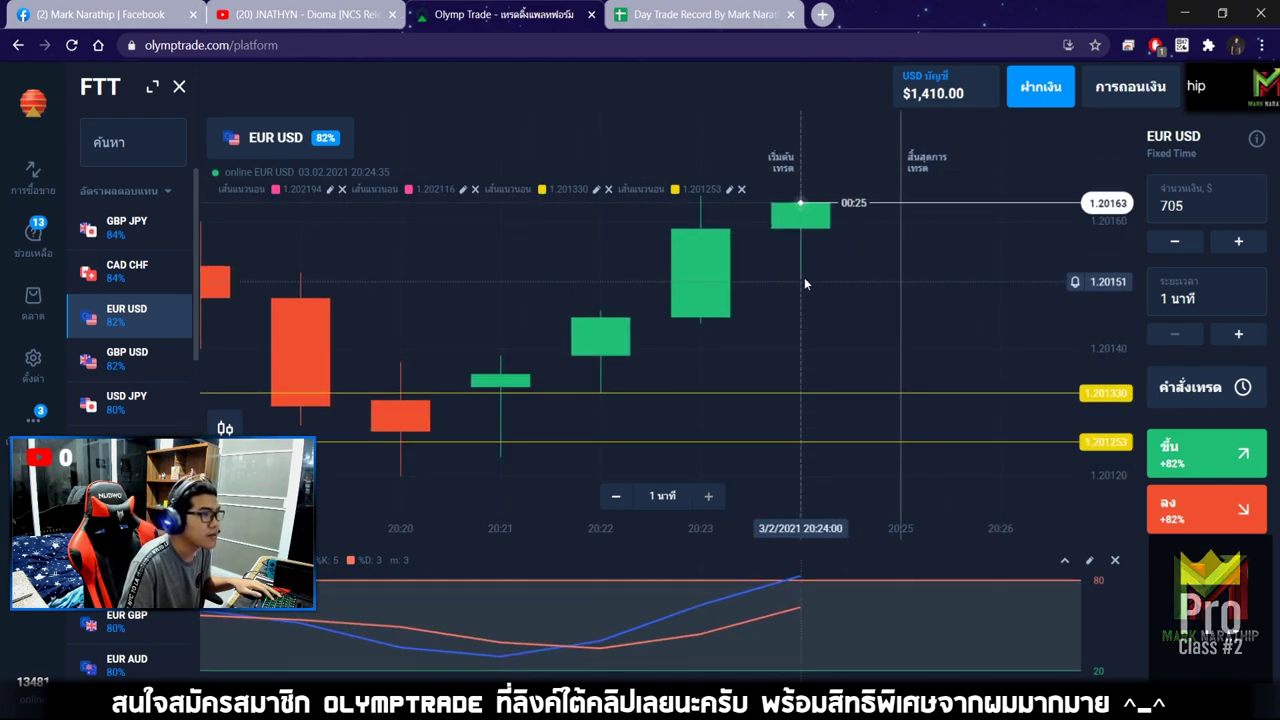
pyautogui.scroll(-4, 828, 258)
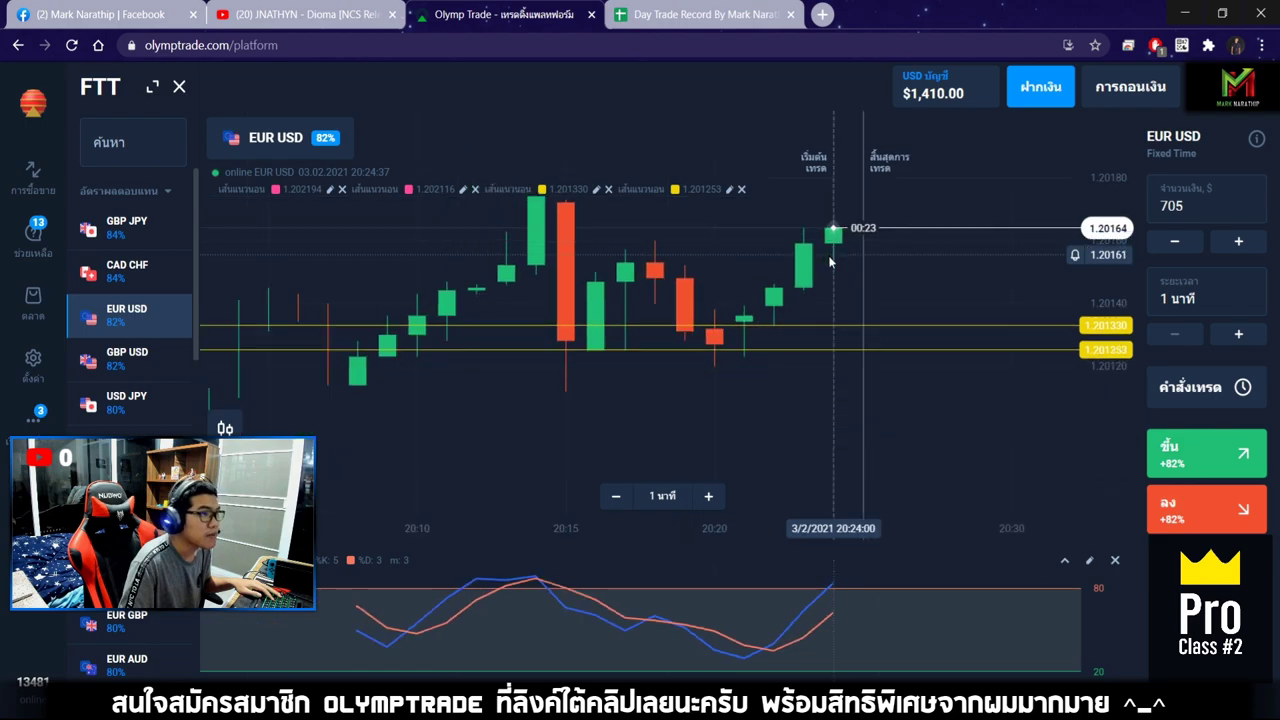
pyautogui.scroll(4, 850, 246)
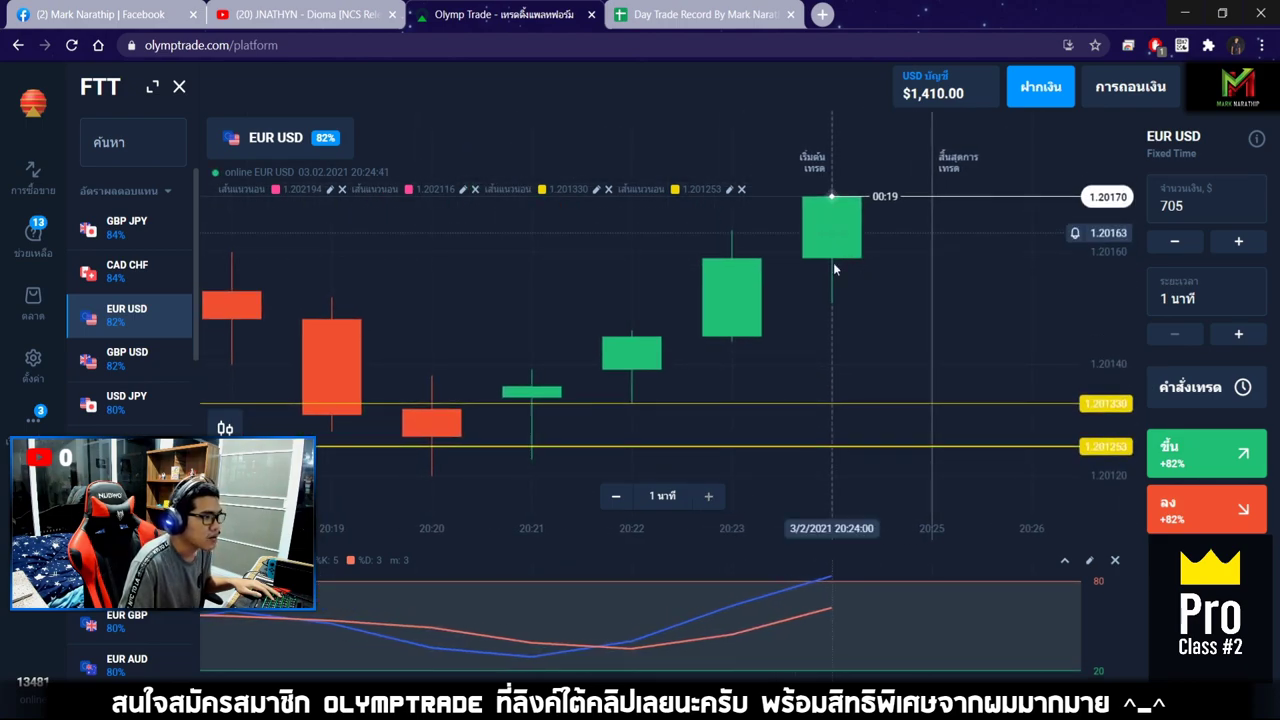
pyautogui.scroll(-2, 1040, 348)
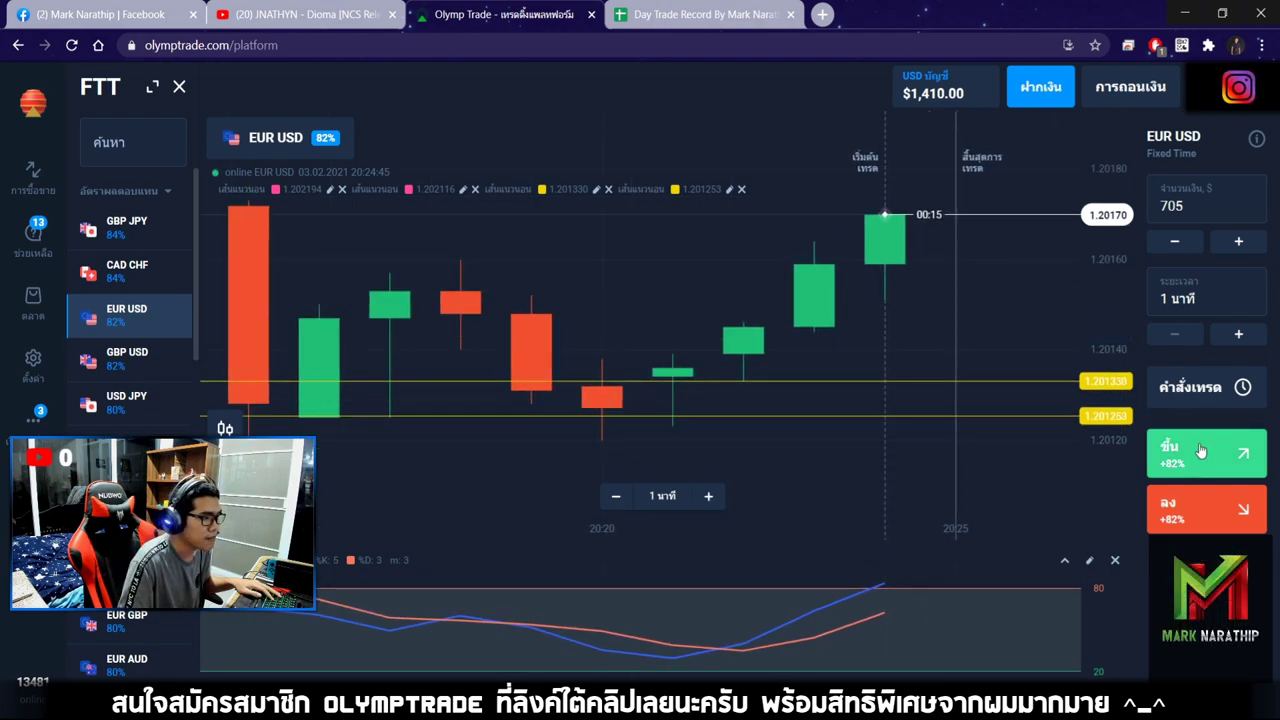
pyautogui.scroll(-2, 923, 280)
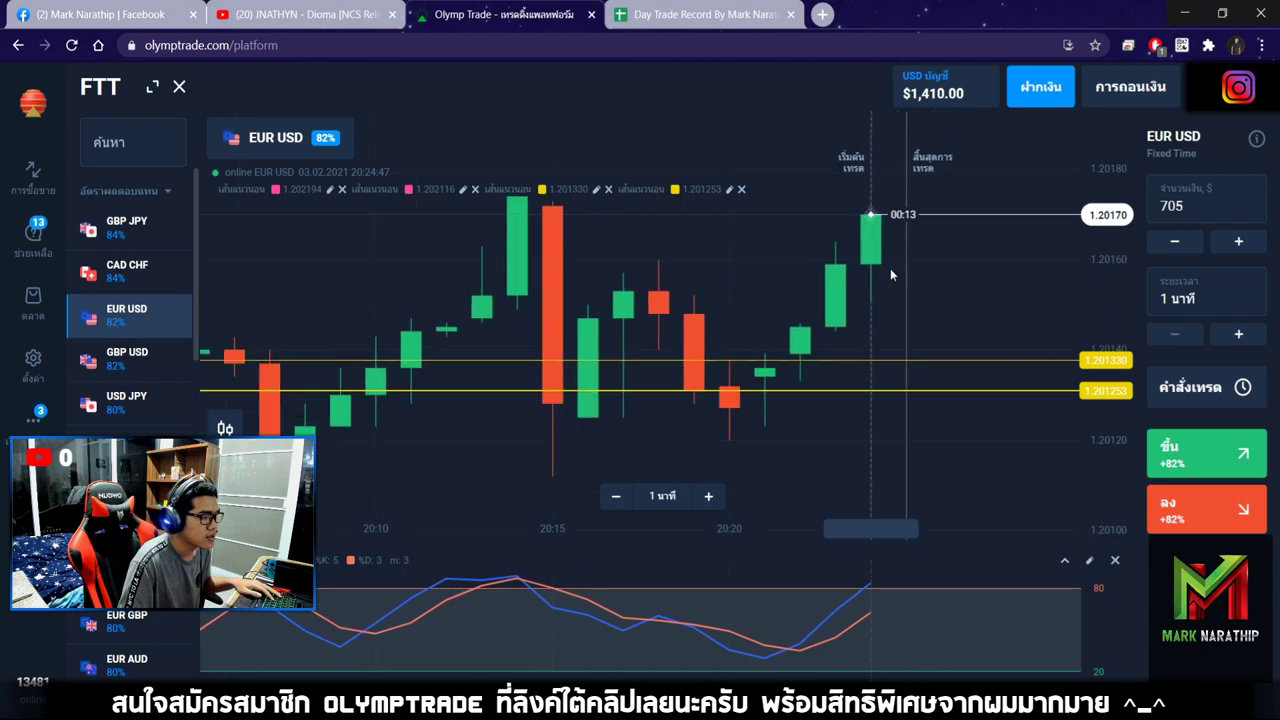
pyautogui.scroll(-3, 900, 282)
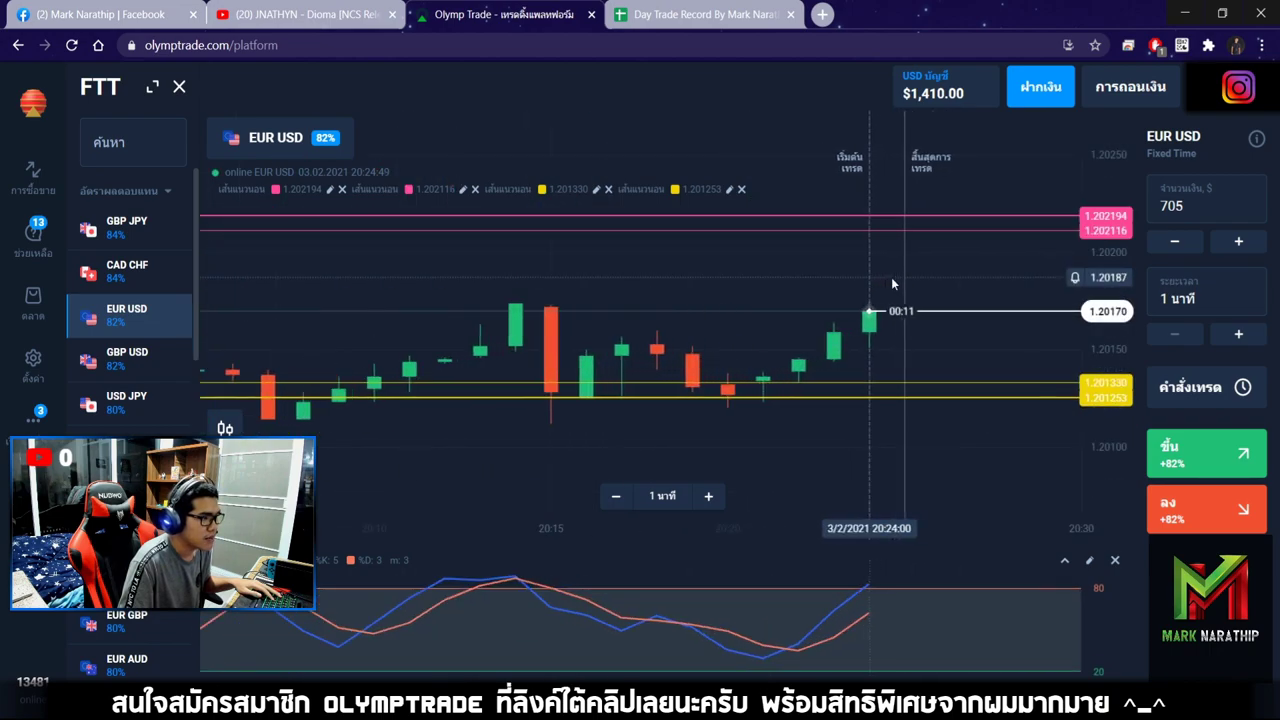
pyautogui.scroll(3, 892, 284)
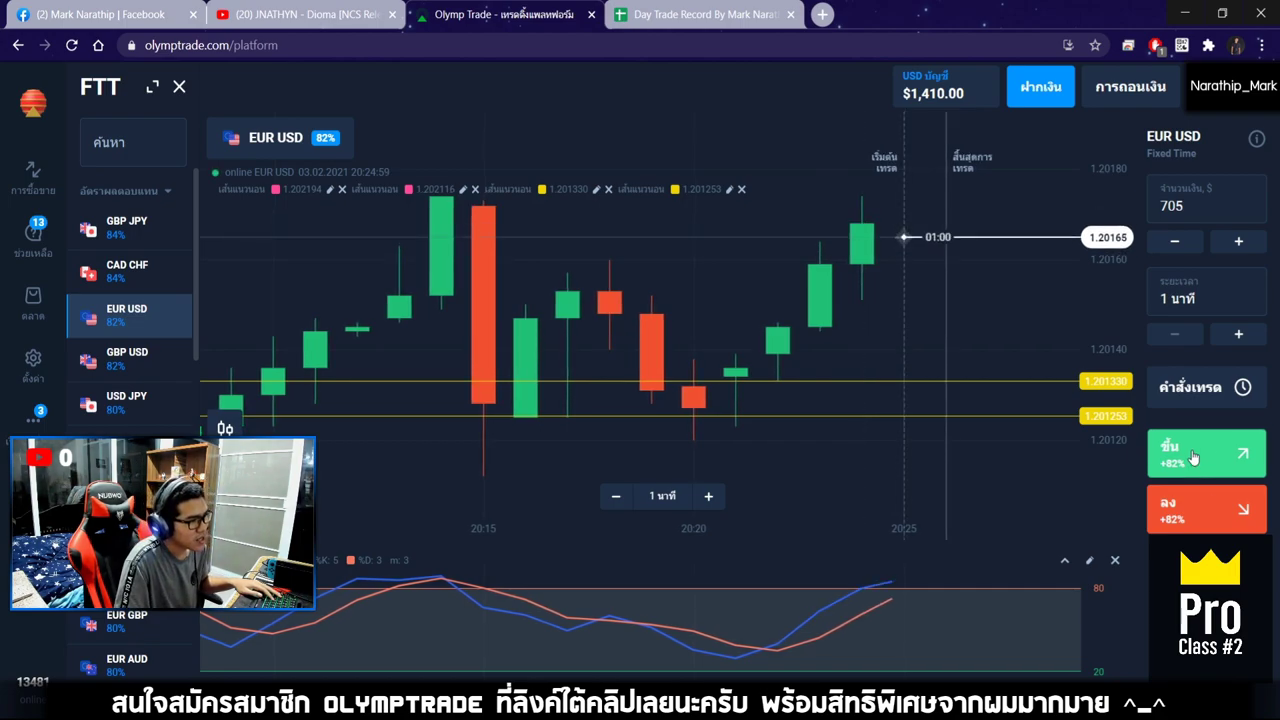
pyautogui.click(1193, 456)
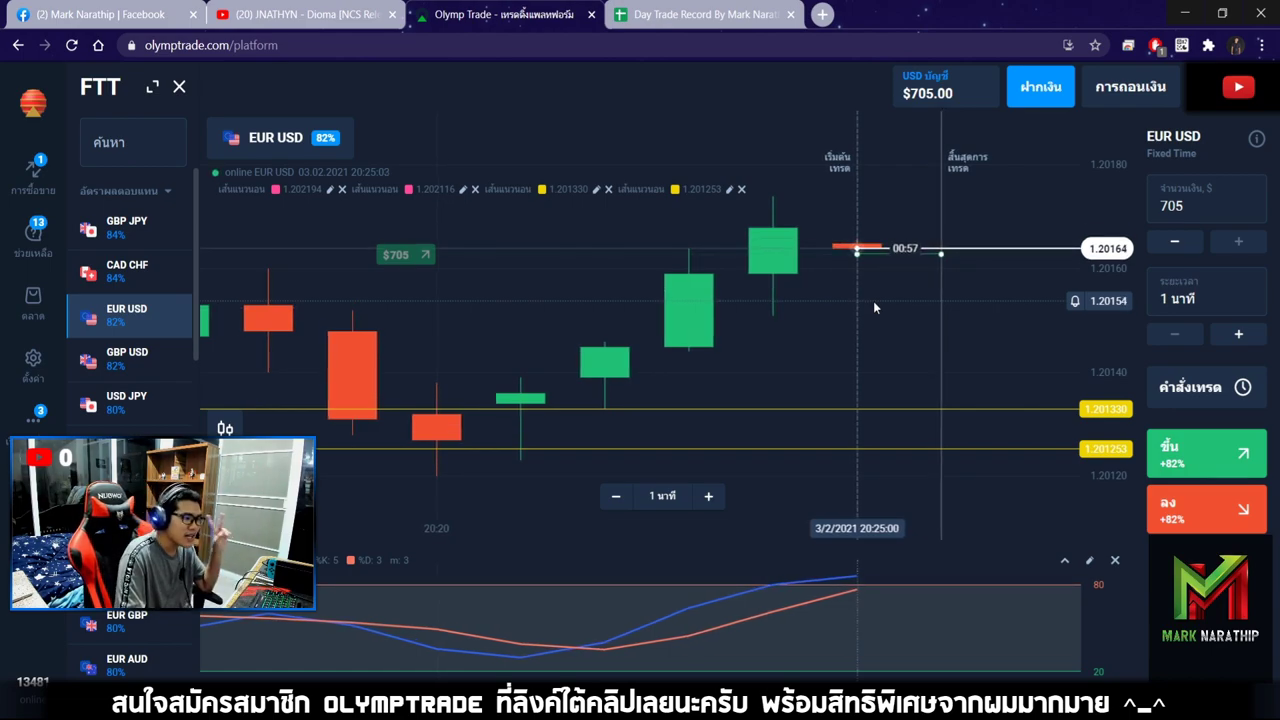
# - Follow the $705 up trade on the EUR USD chart, comparing recent candles with the horizontal price levels, until it expires
pyautogui.scroll(-5, 939, 257)
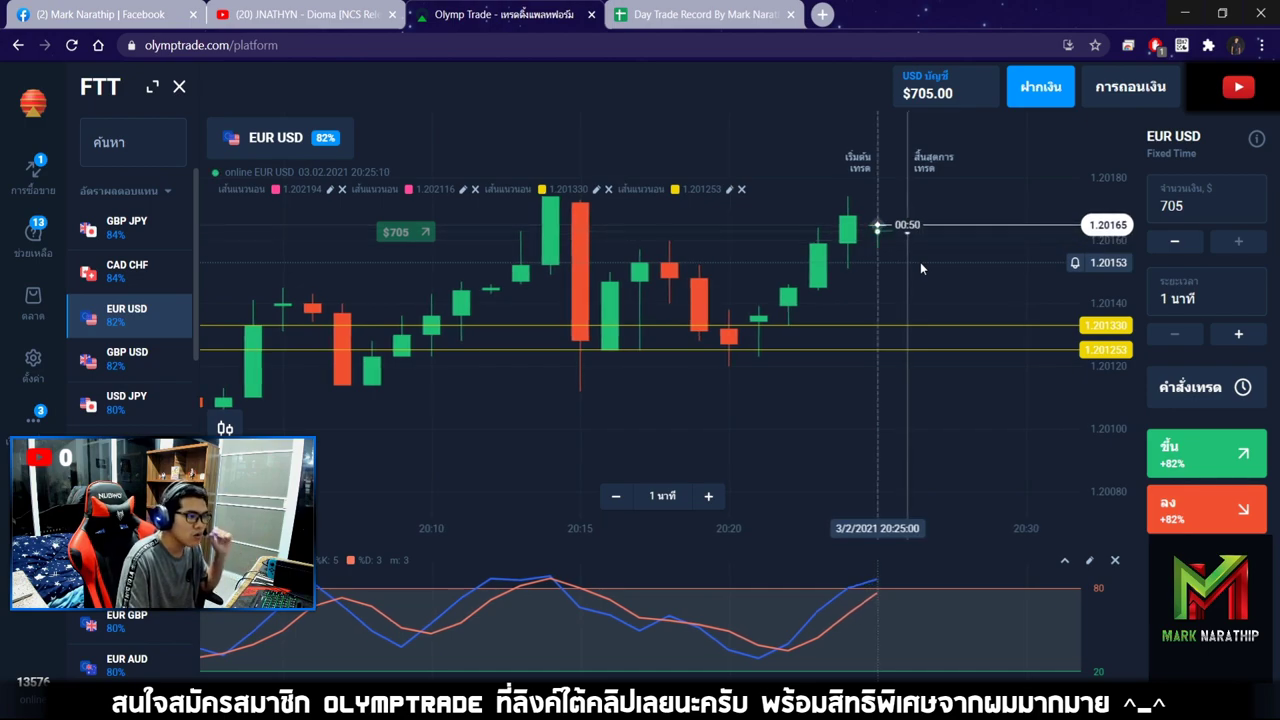
pyautogui.scroll(-3, 920, 262)
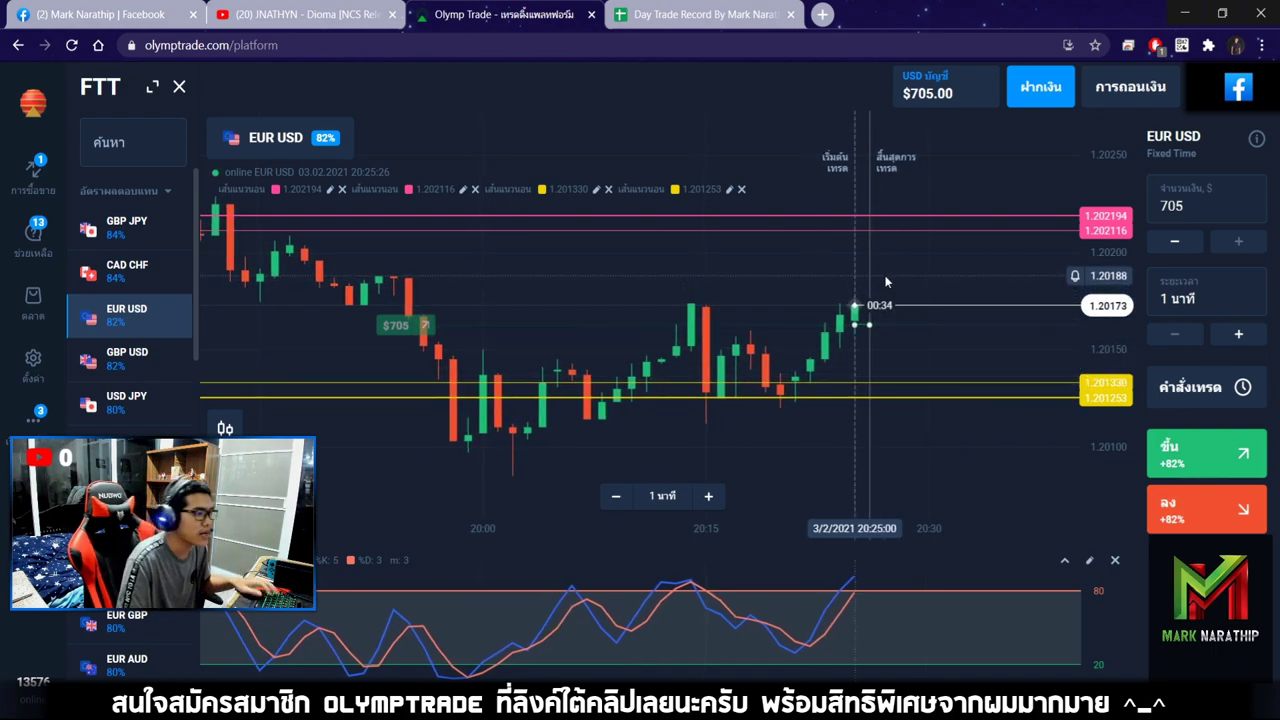
pyautogui.scroll(3, 877, 283)
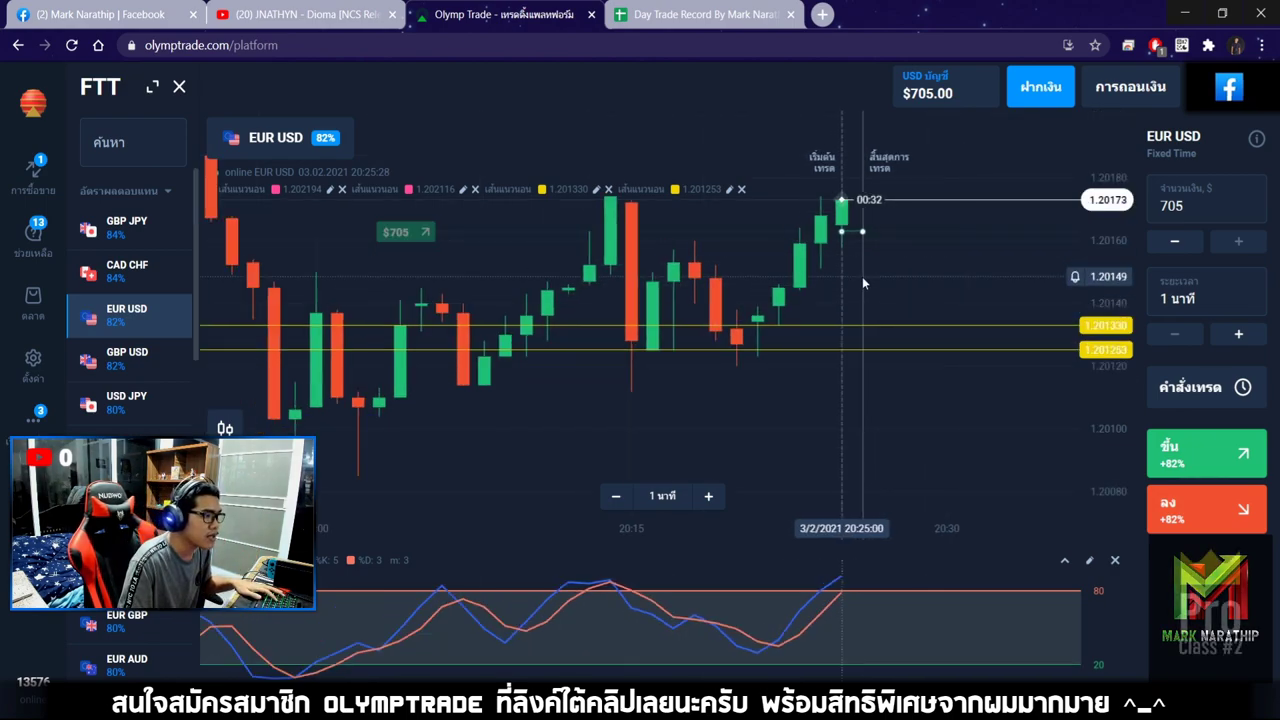
pyautogui.scroll(-3, 862, 276)
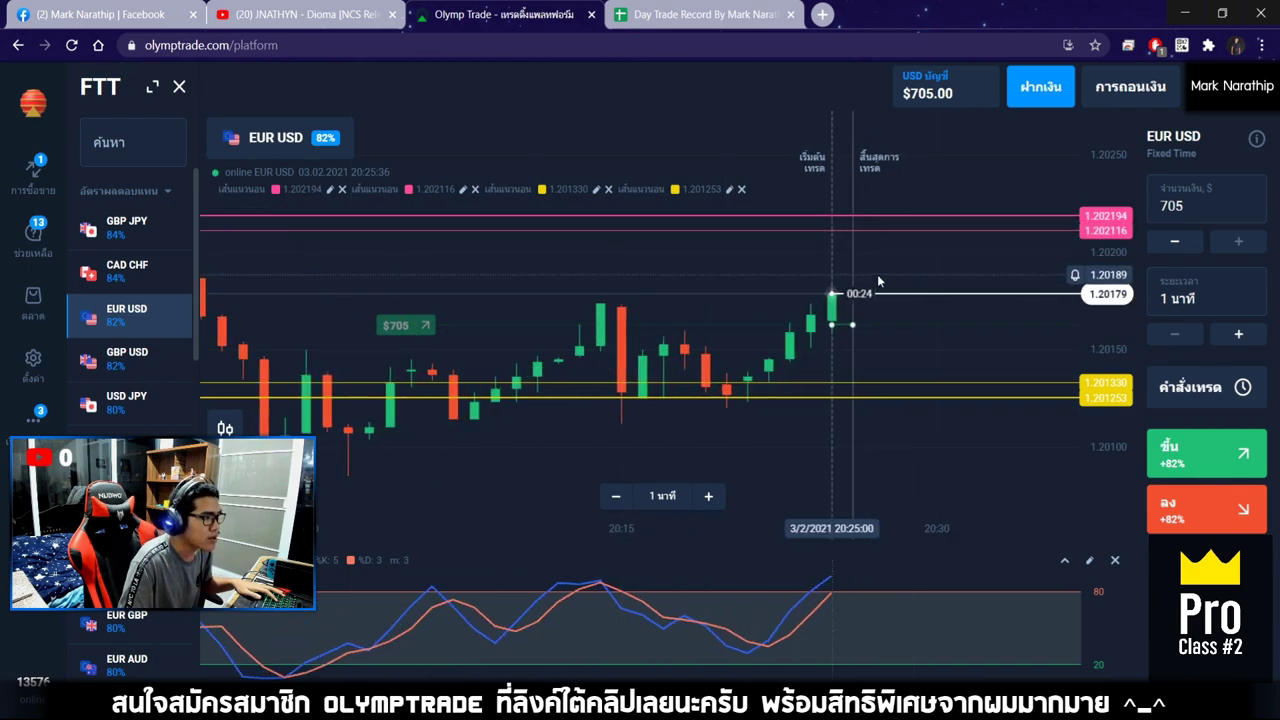
pyautogui.scroll(4, 877, 274)
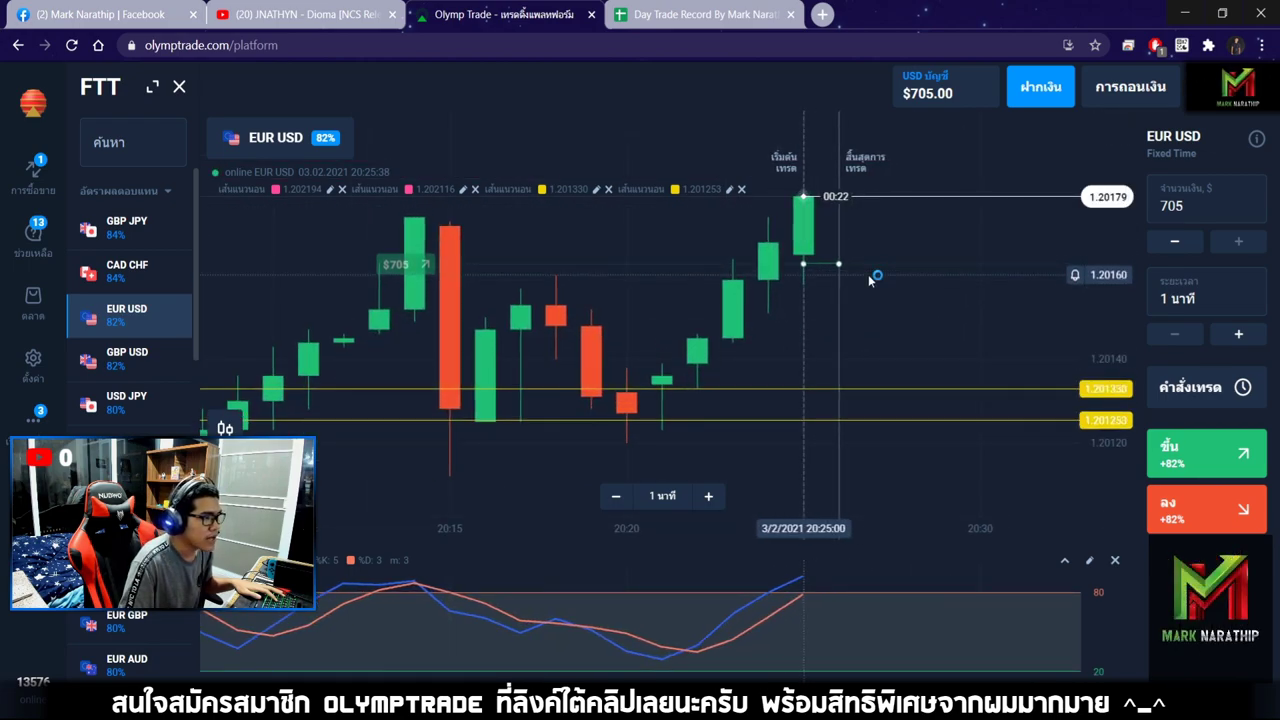
pyautogui.scroll(2, 860, 272)
pyautogui.scroll(3, 870, 300)
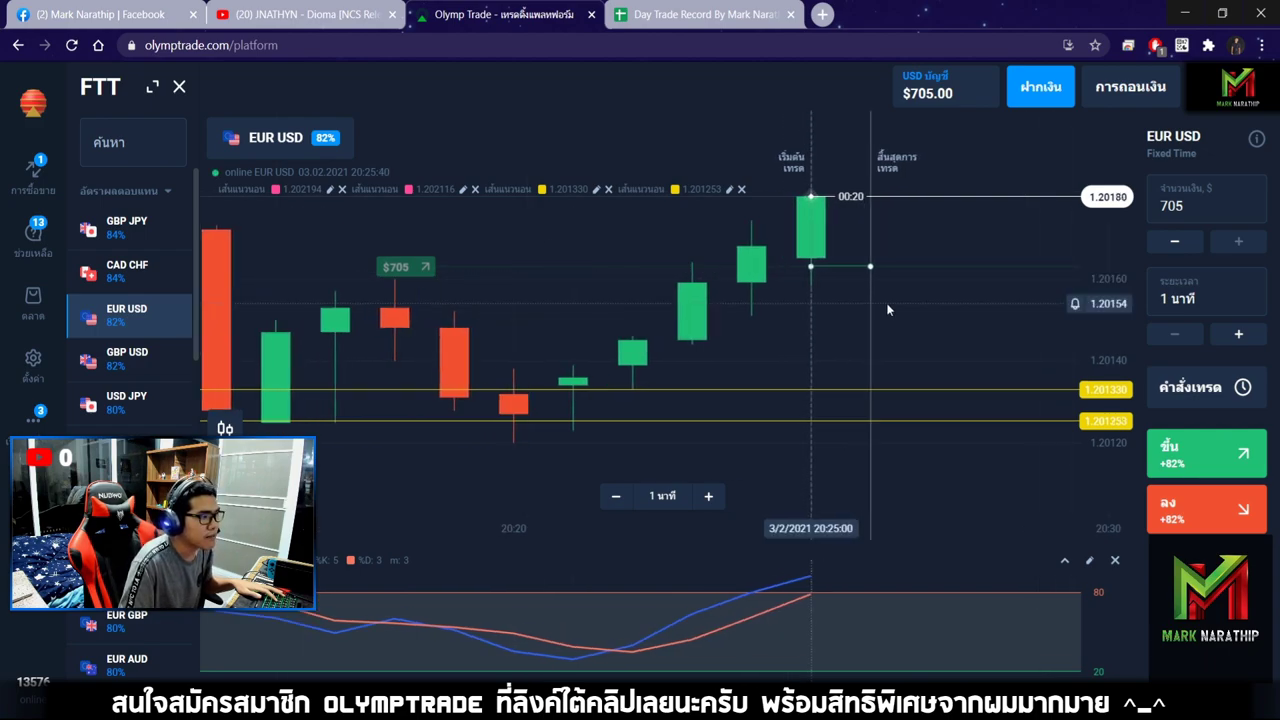
pyautogui.scroll(-3, 891, 306)
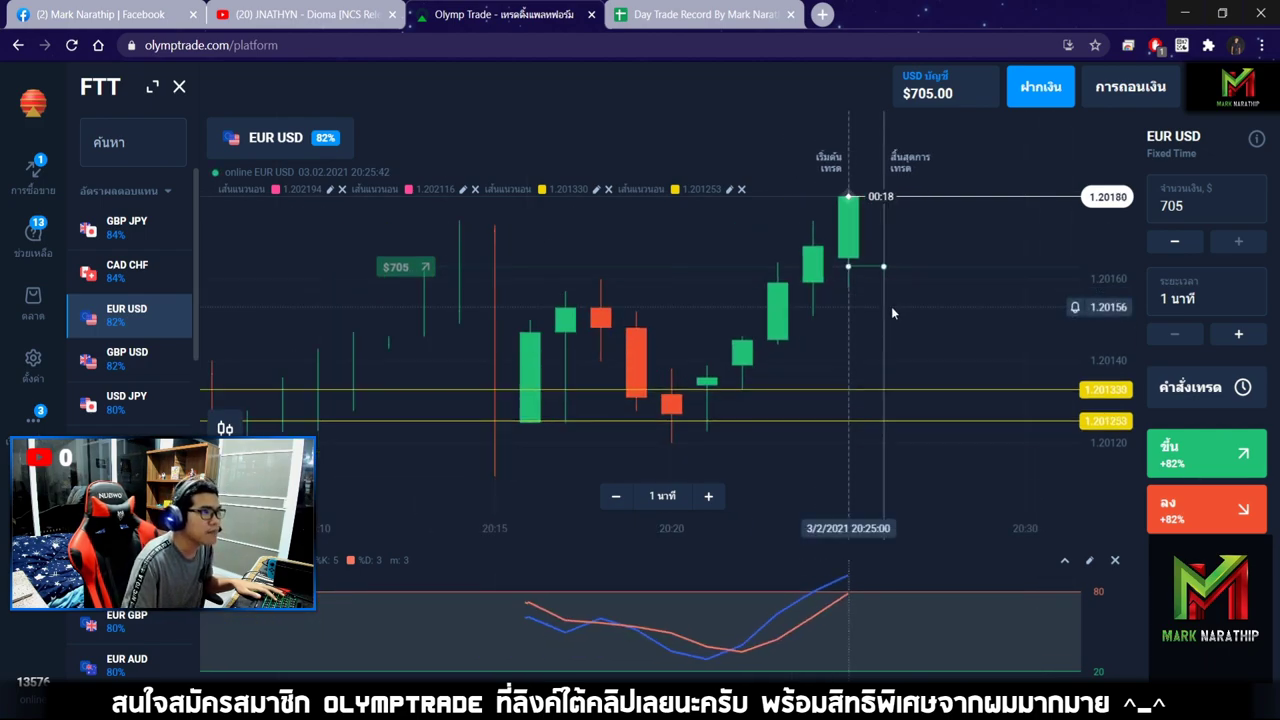
pyautogui.scroll(-2, 926, 264)
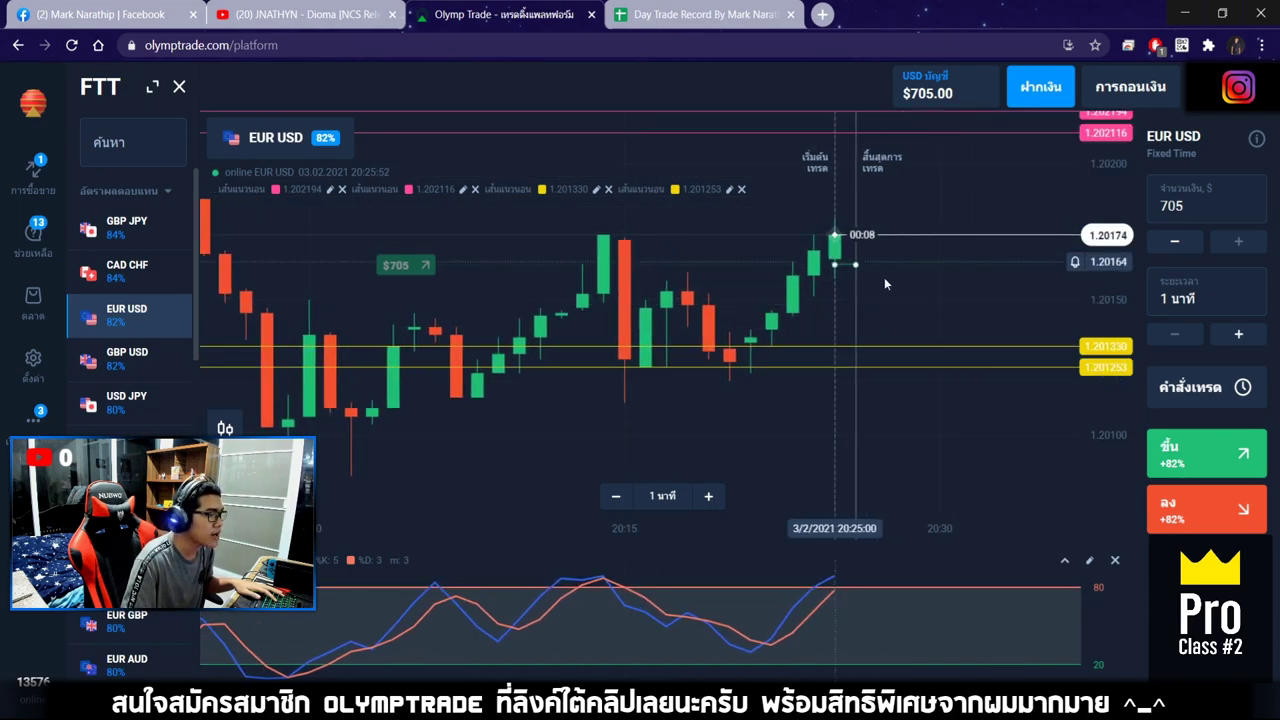
pyautogui.scroll(2, 900, 276)
pyautogui.scroll(3, 805, 275)
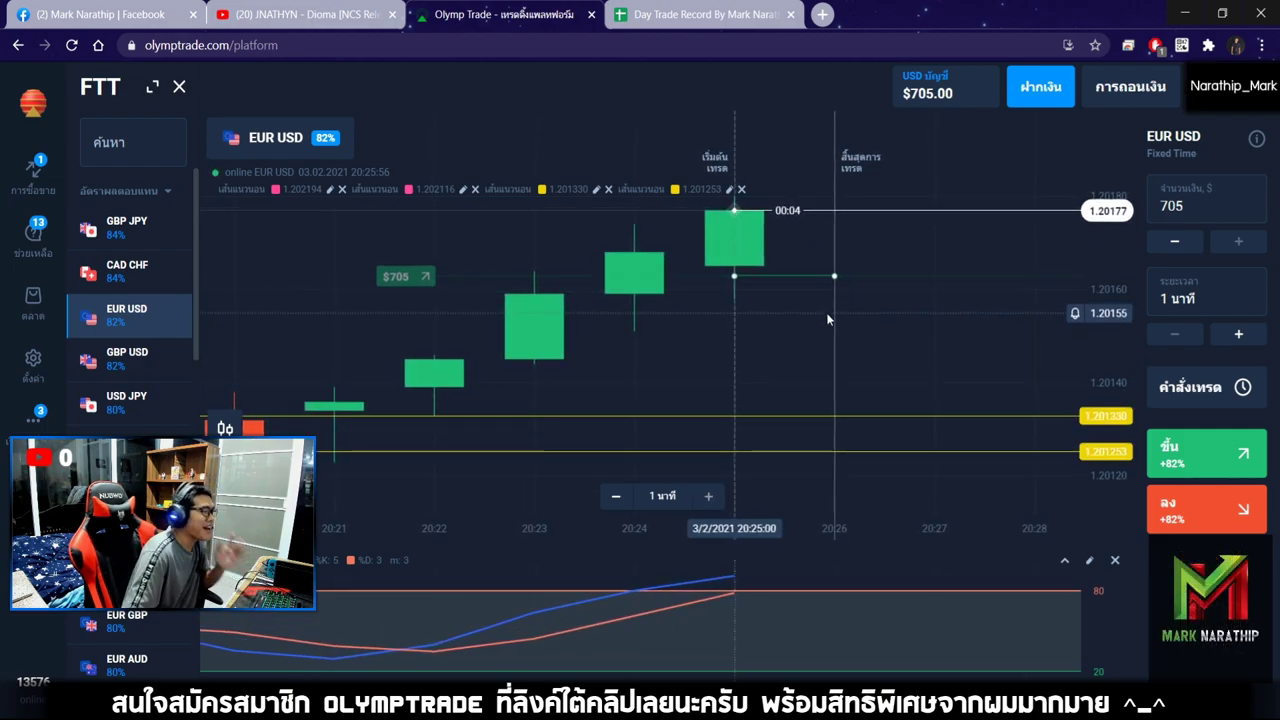
pyautogui.moveTo(784, 283); pyautogui.dragTo(873, 226)
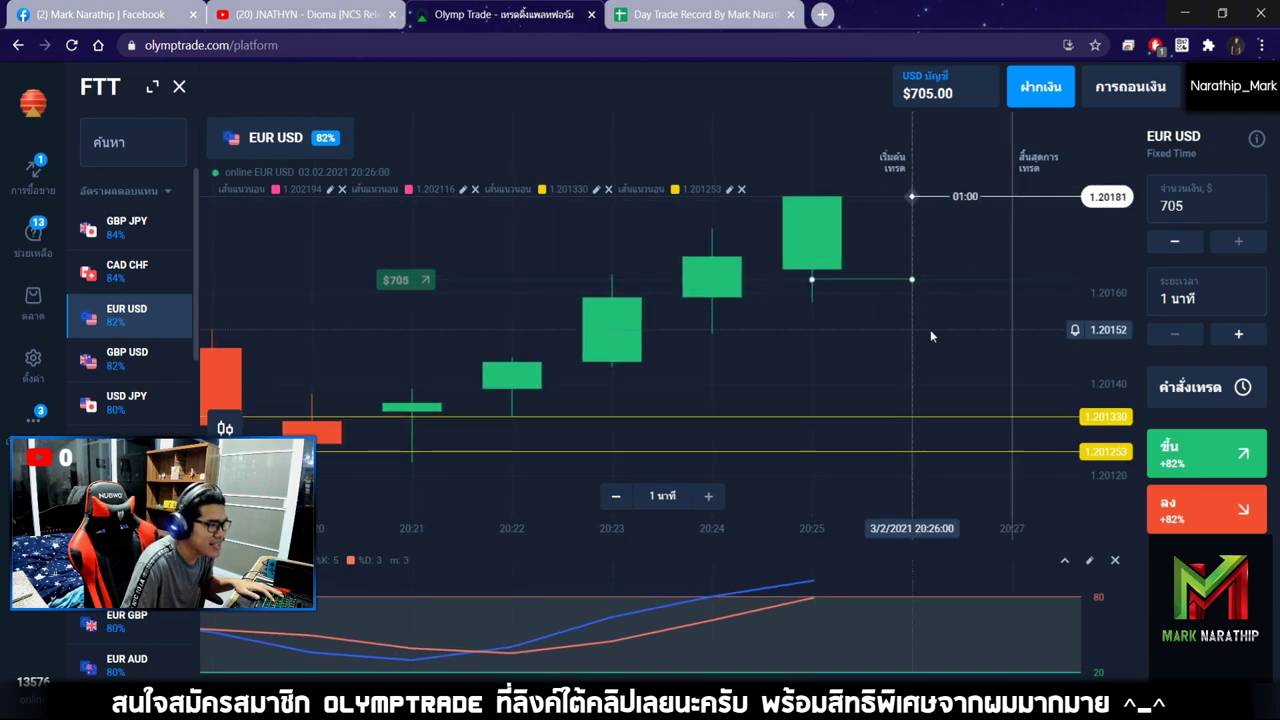
pyautogui.scroll(-3, 873, 326)
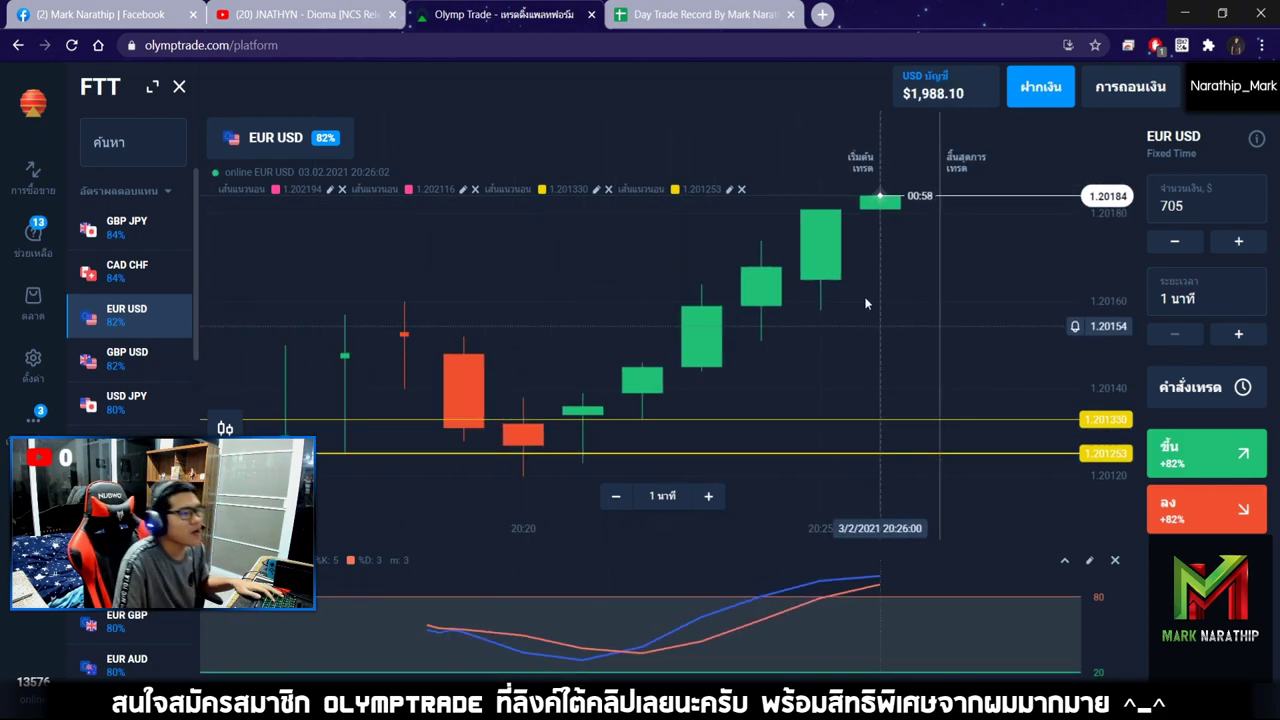
# - Switch to the trade record spreadsheet and log trade 14 as ชนะ (win) with a payout percentage of 82
pyautogui.click(703, 18)
pyautogui.doubleClick(645, 342)
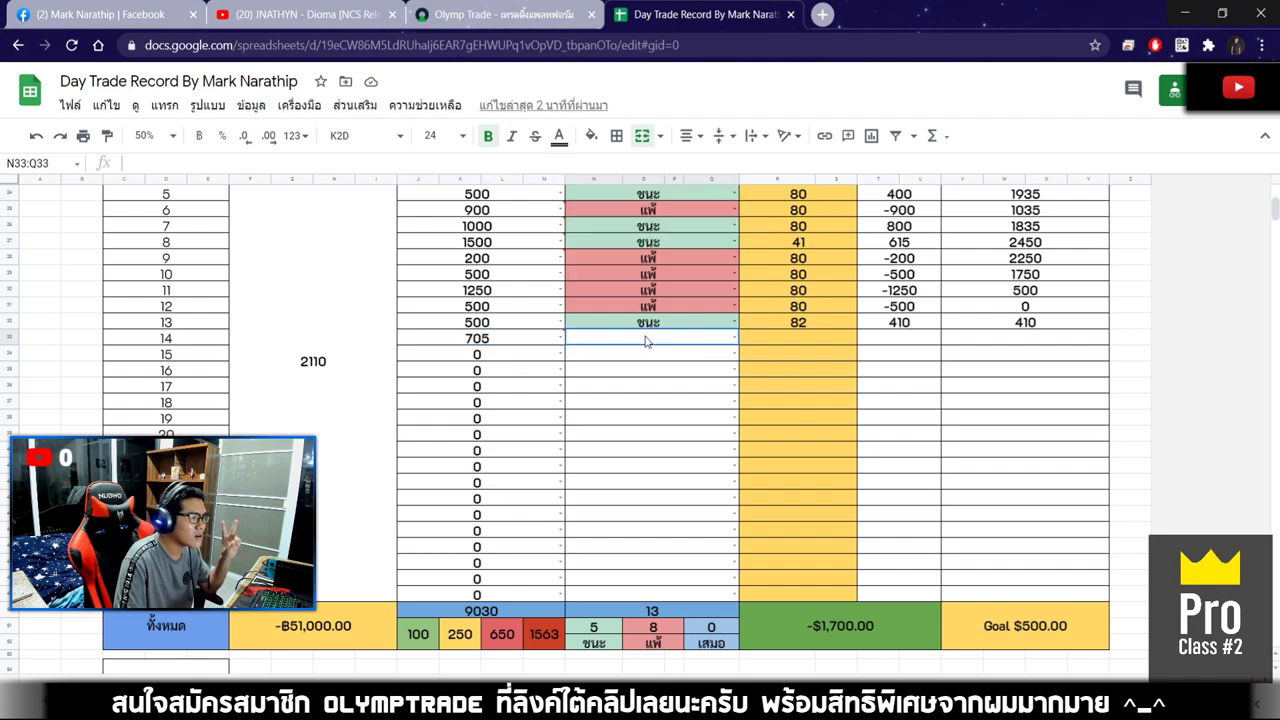
pyautogui.click(595, 362)
pyautogui.click(813, 340)
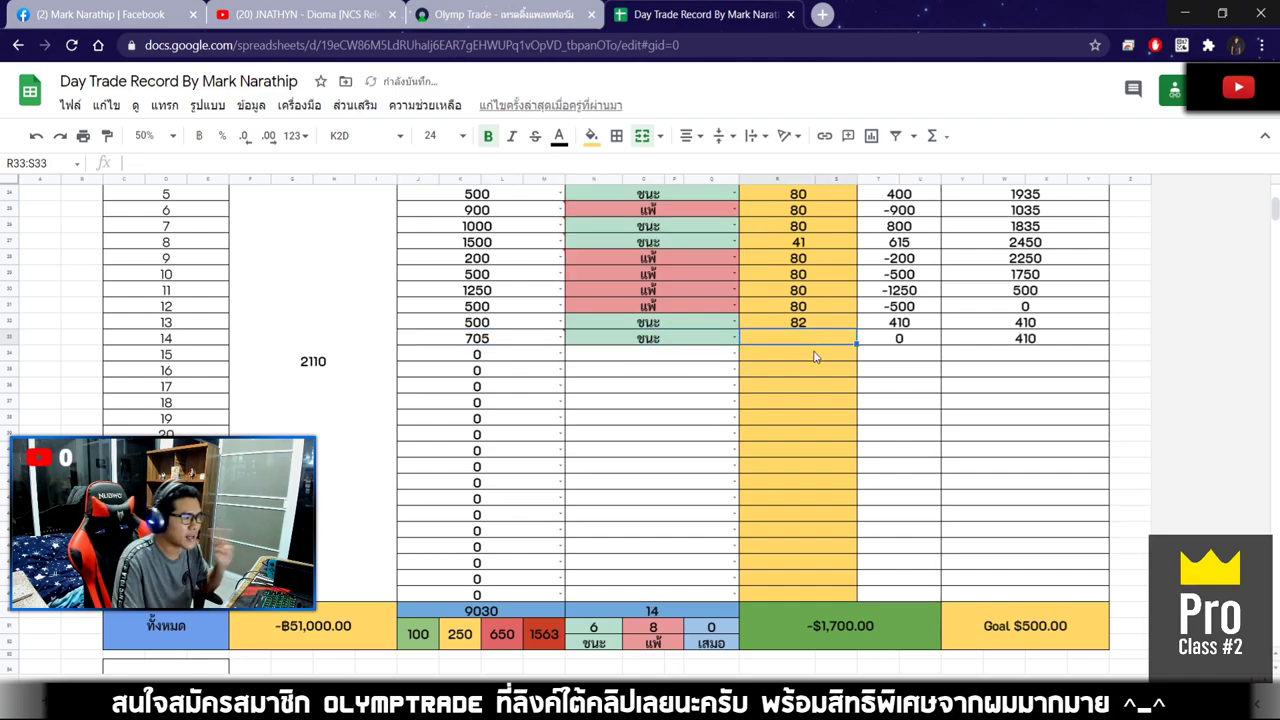
pyautogui.write('82')
pyautogui.press('Return')
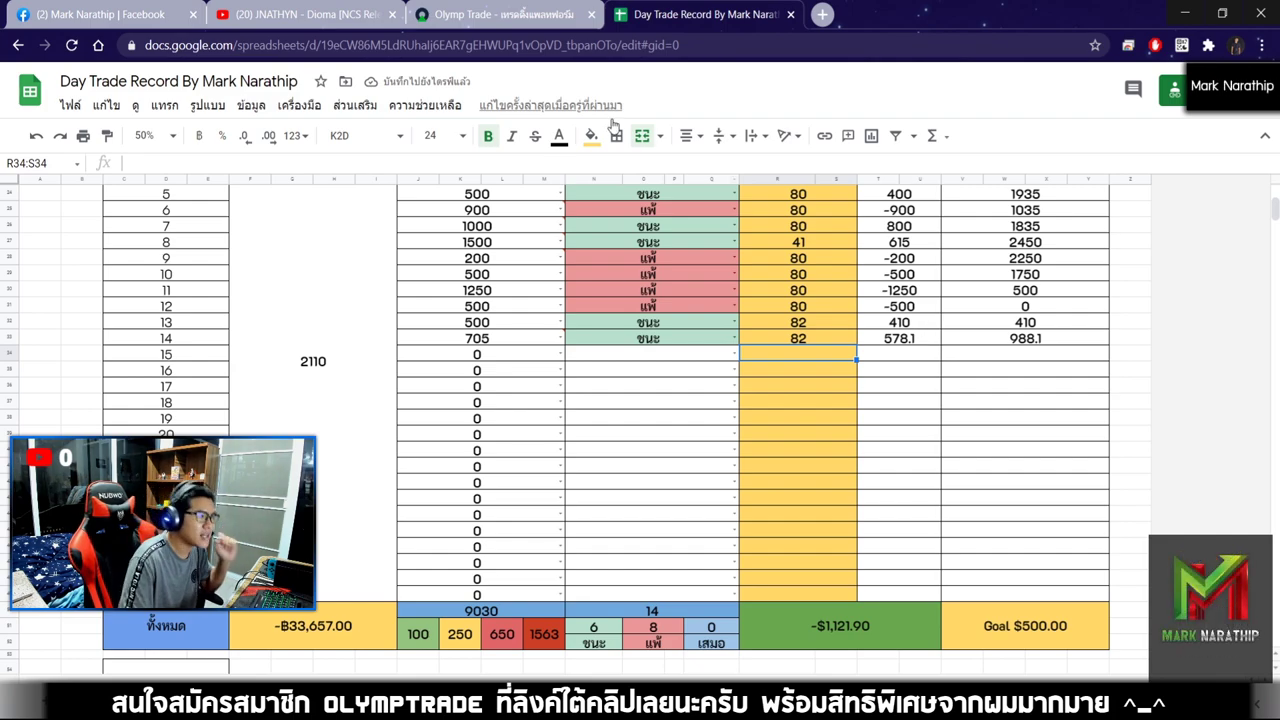
# - Check the Olymp Trade account balance and current EUR USD candle, and select trade 15's amount cell in the trade record
pyautogui.click(522, 16)
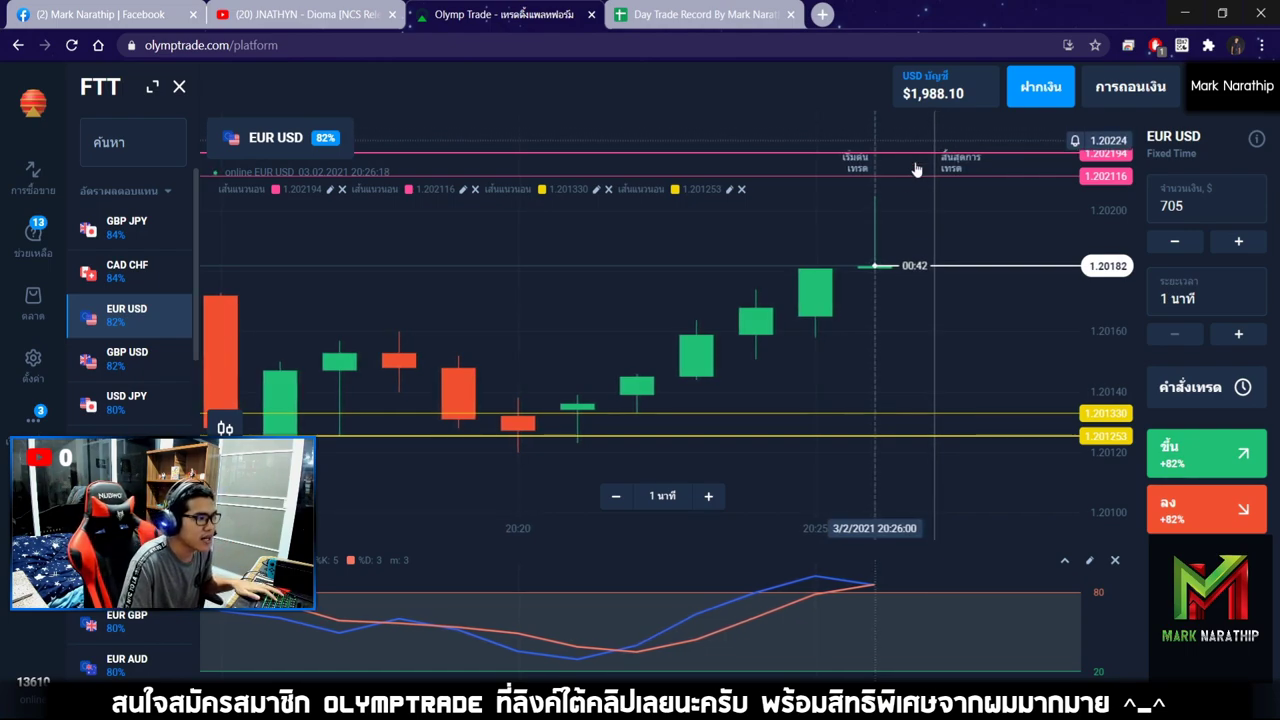
pyautogui.scroll(-3, 783, 237)
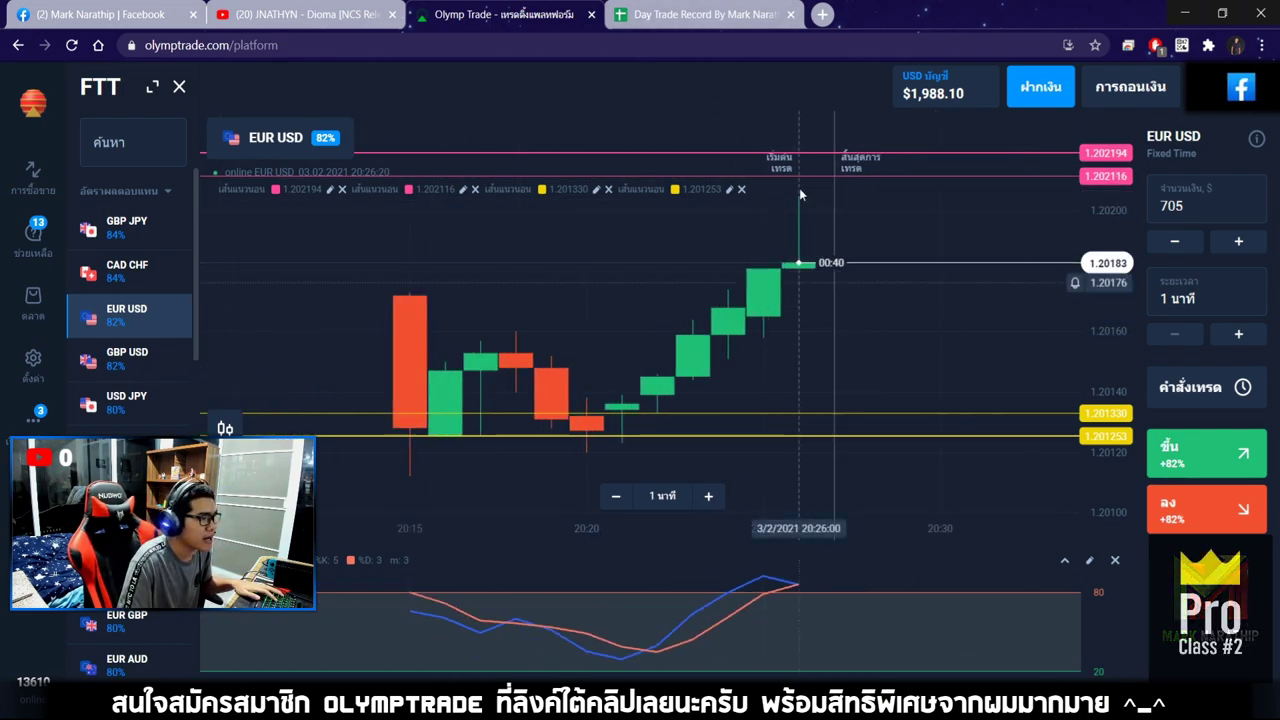
pyautogui.hotkey('ctrl', 'Tab')
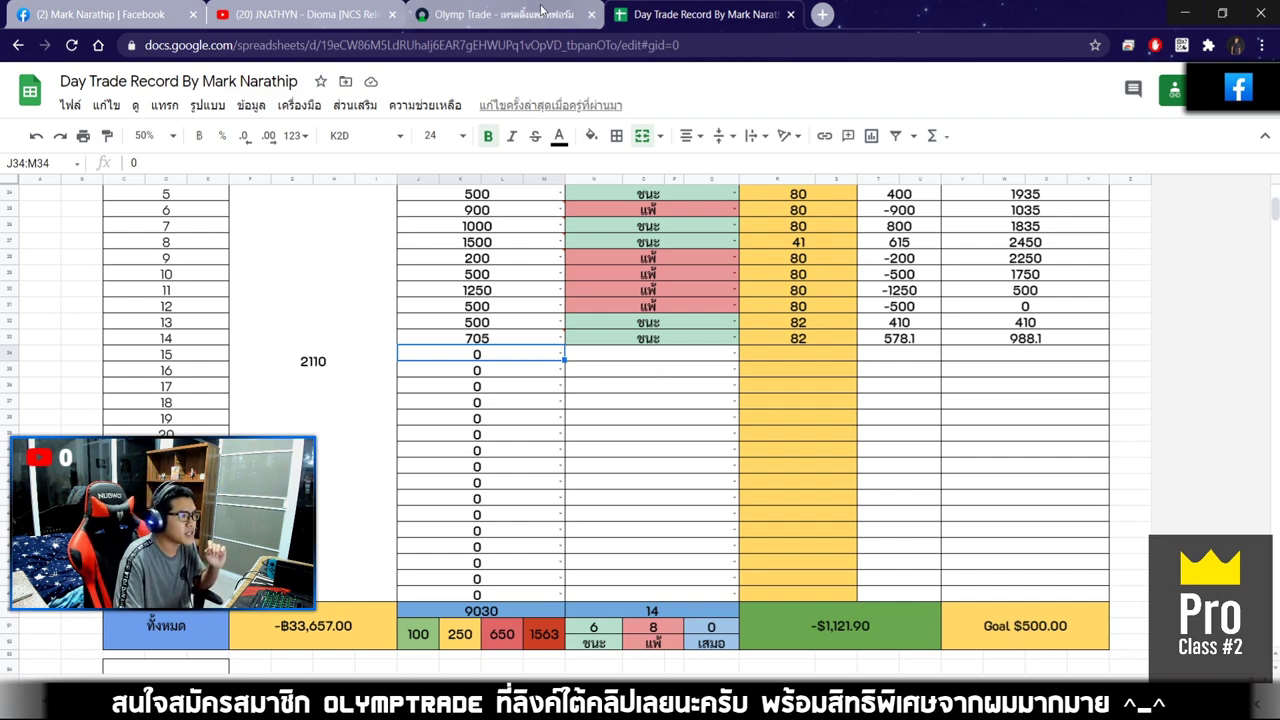
pyautogui.hotkey('ctrl', 'shift', 'Tab')
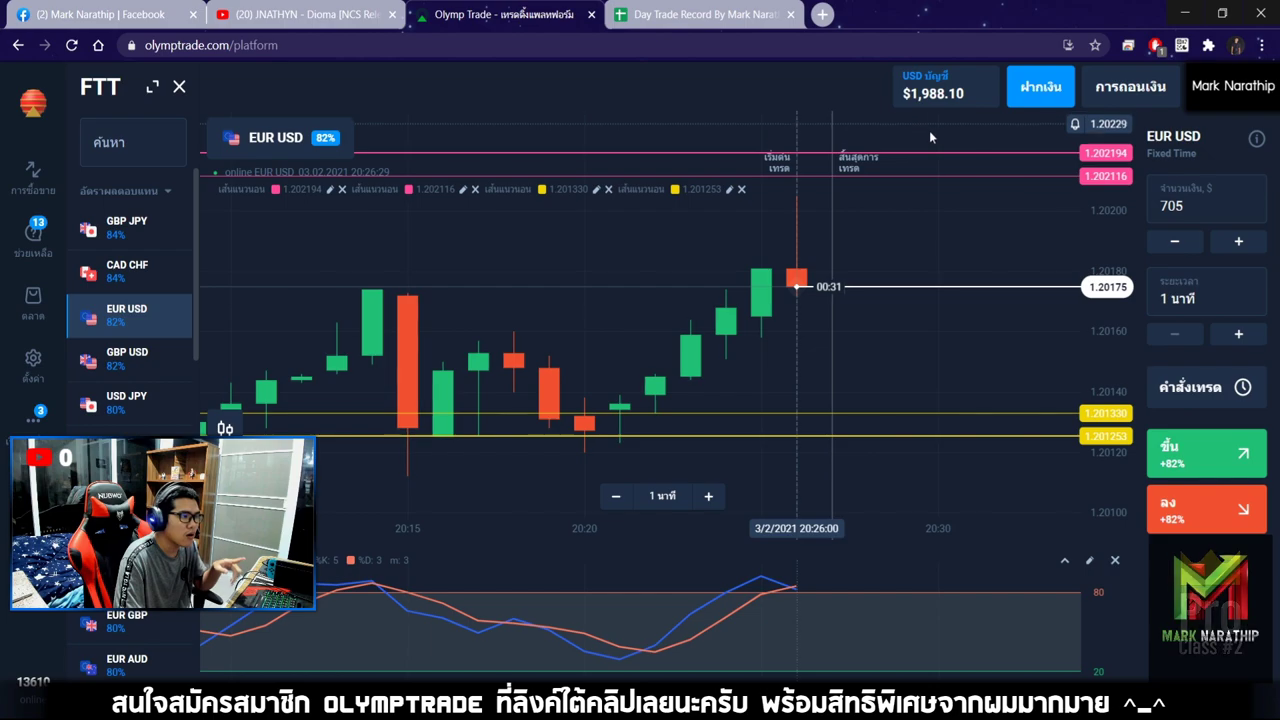
pyautogui.hotkey('ctrl', 'Tab')
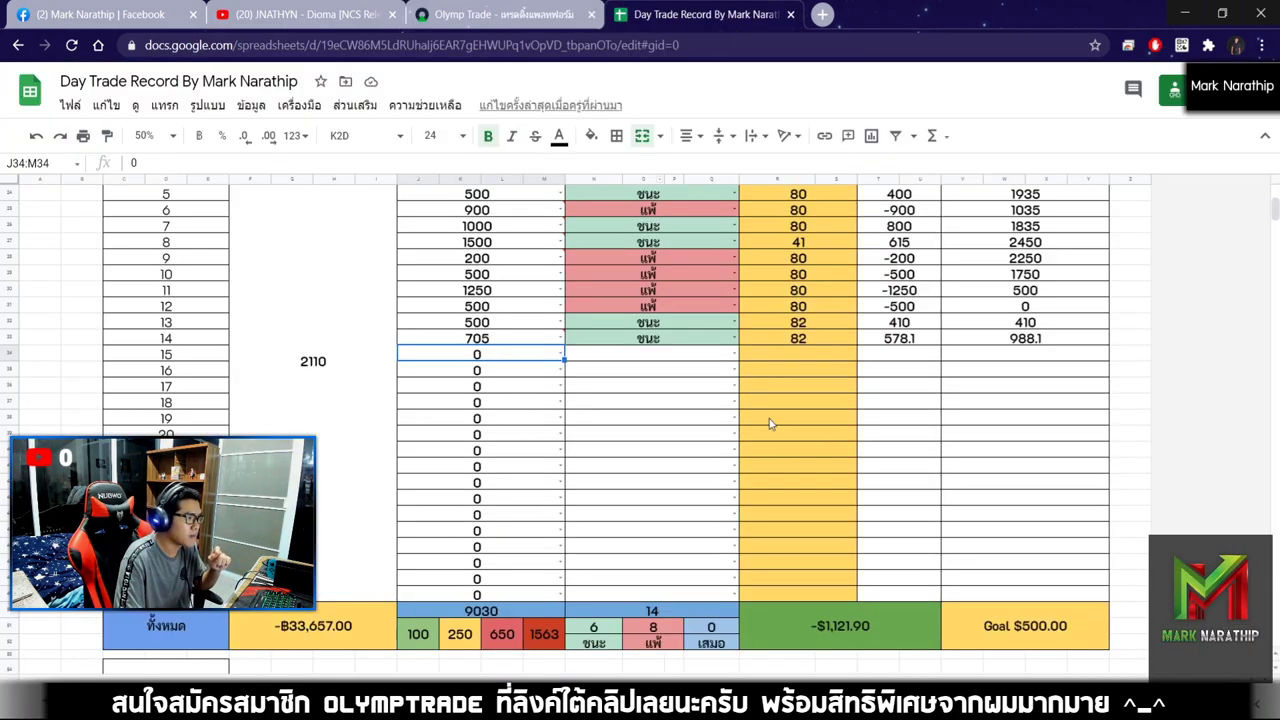
# - Open Google's calculator in a new browser tab and divide the balance of 1988.1 by 2
pyautogui.click(822, 14)
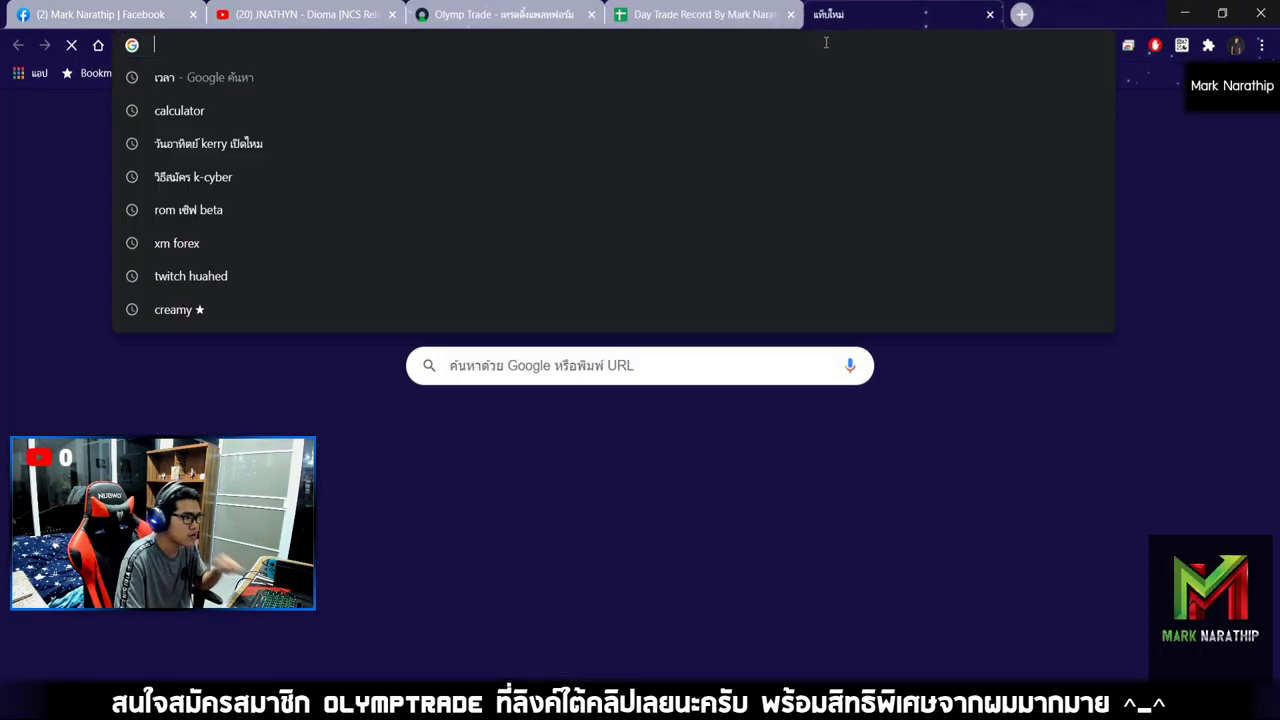
pyautogui.write('ca')
pyautogui.press('Down')
pyautogui.press('Return')
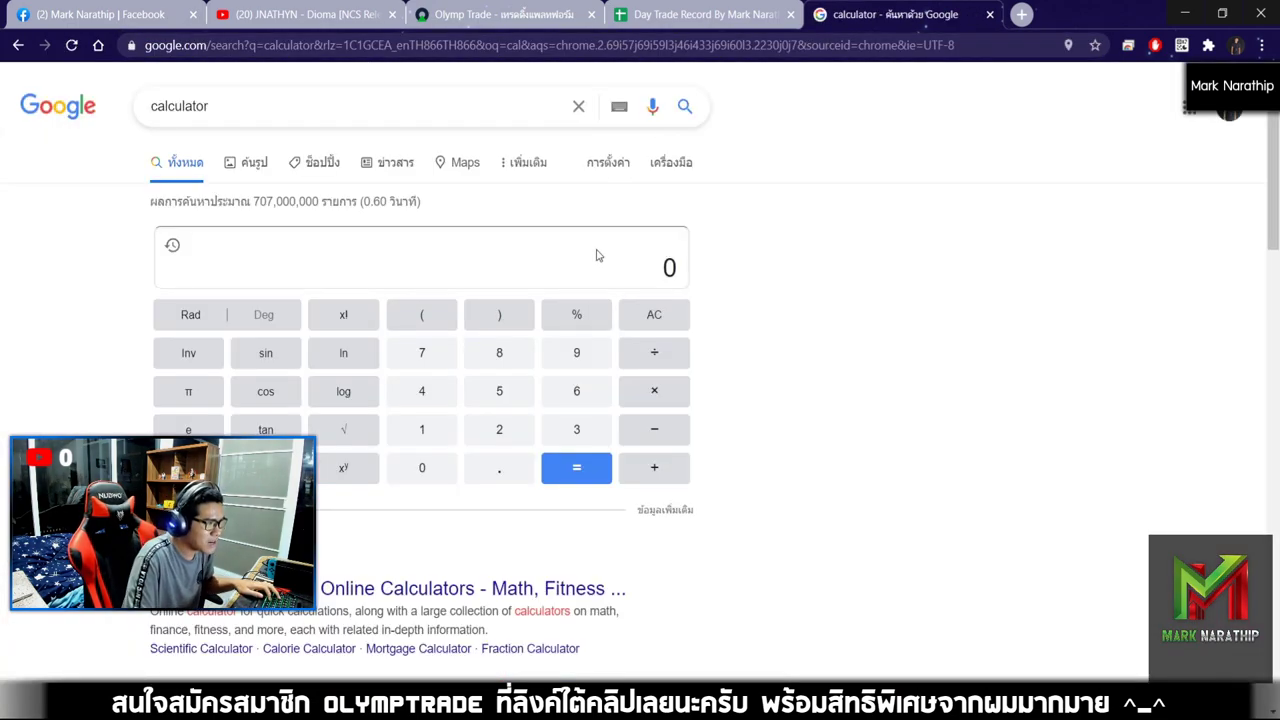
pyautogui.click(600, 273)
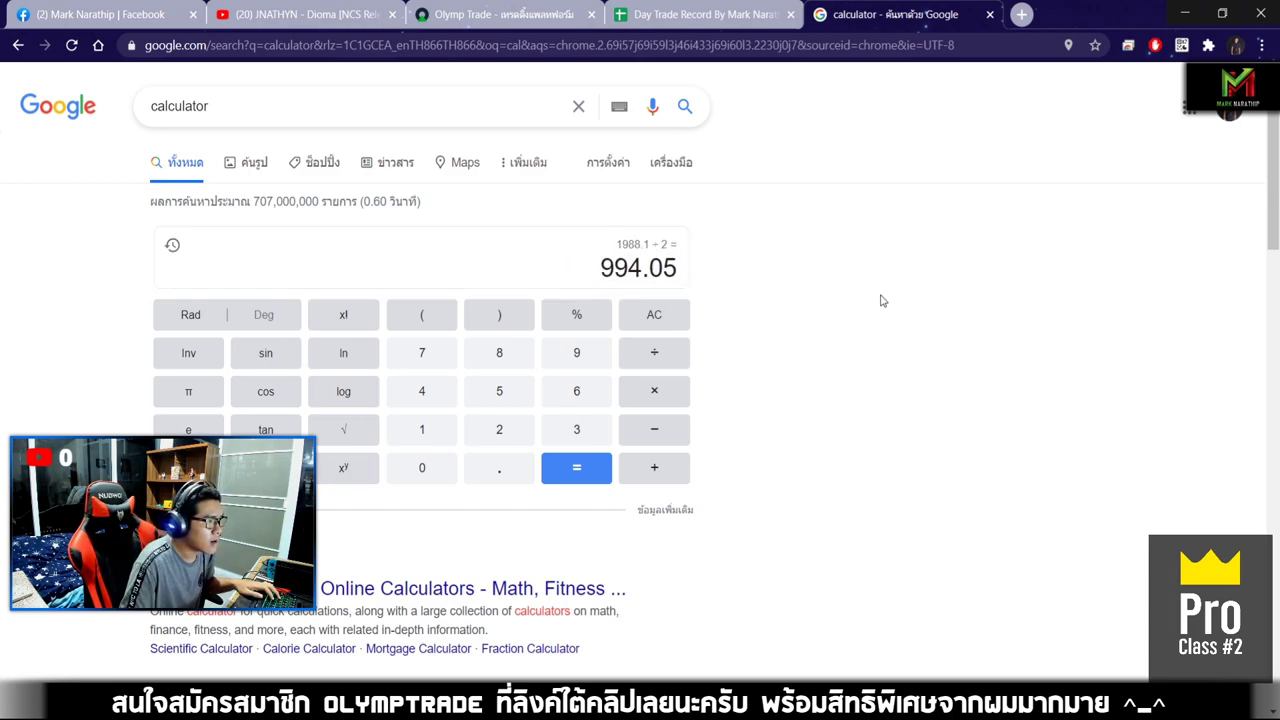
# - Return to Olymp Trade, set the EUR USD investment amount to 994.05 and open a 1-minute down (ลง) trade as a new candle starts
pyautogui.click(713, 10)
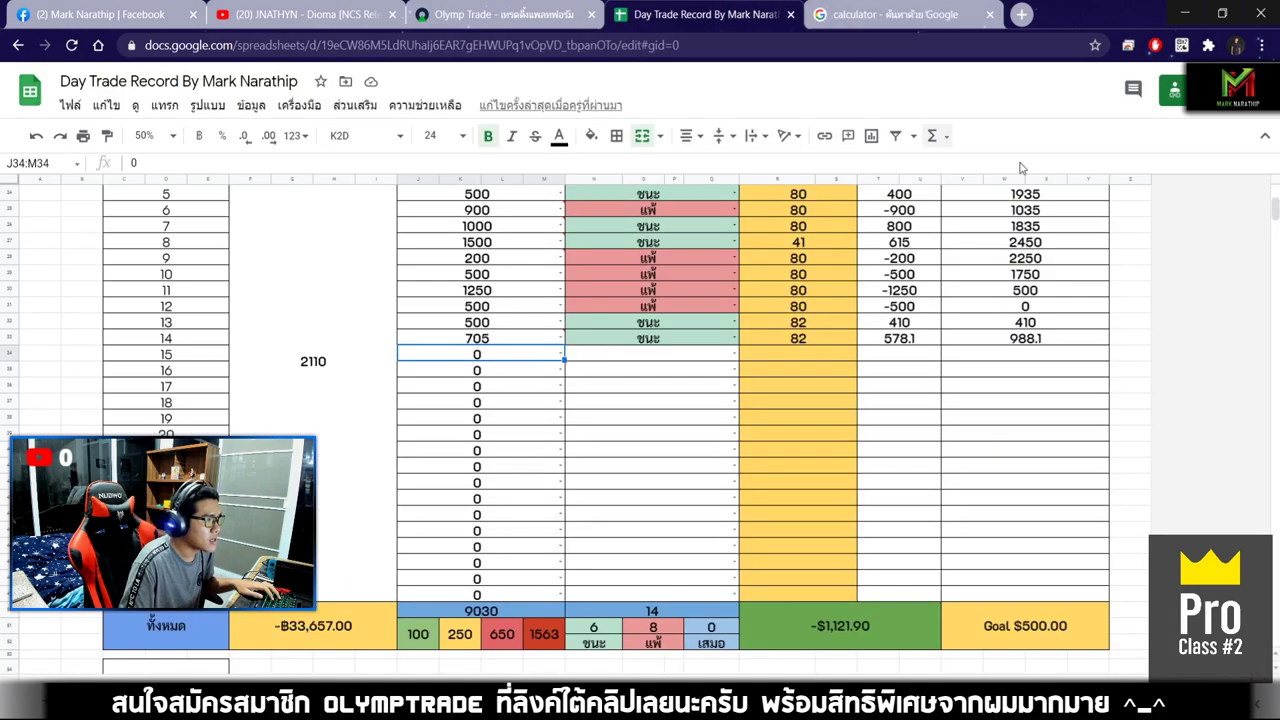
pyautogui.click(543, 17)
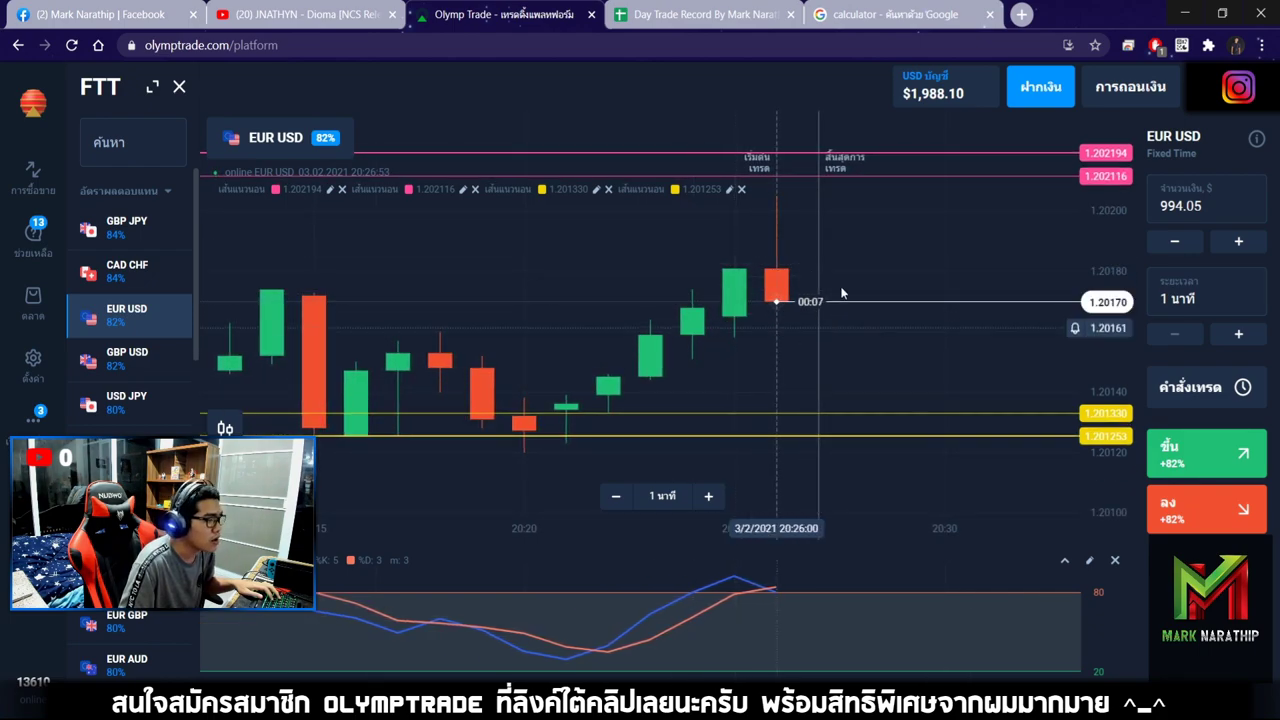
pyautogui.scroll(2, 825, 303)
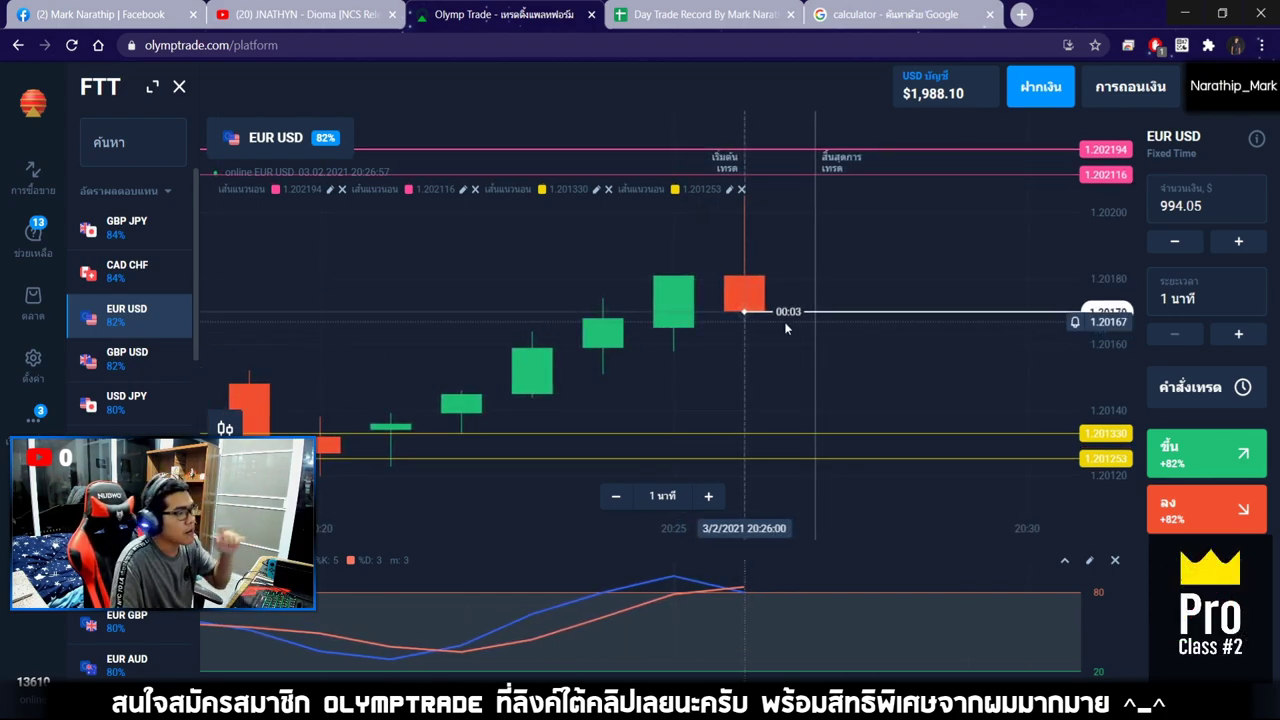
pyautogui.click(1206, 510)
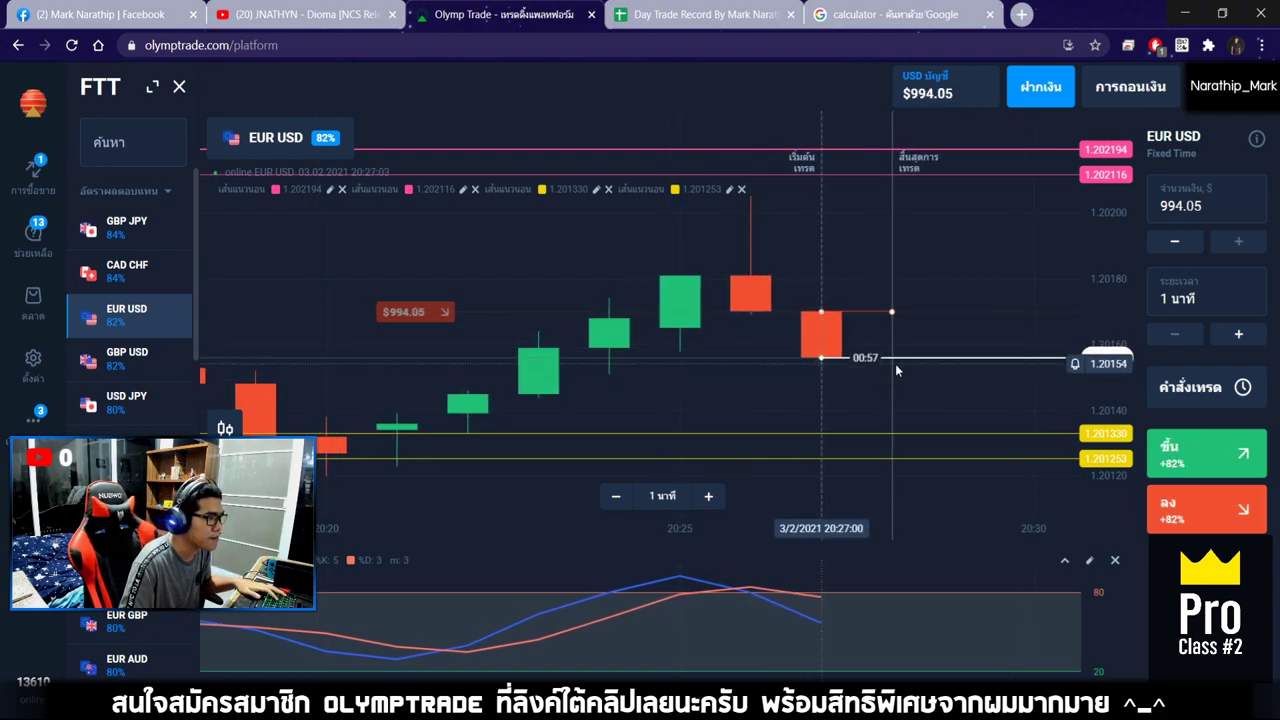
# - Follow the $994.05 down trade on the EUR USD chart through its final second, and return to the trade record spreadsheet
pyautogui.scroll(-2, 900, 360)
pyautogui.scroll(-1, 919, 348)
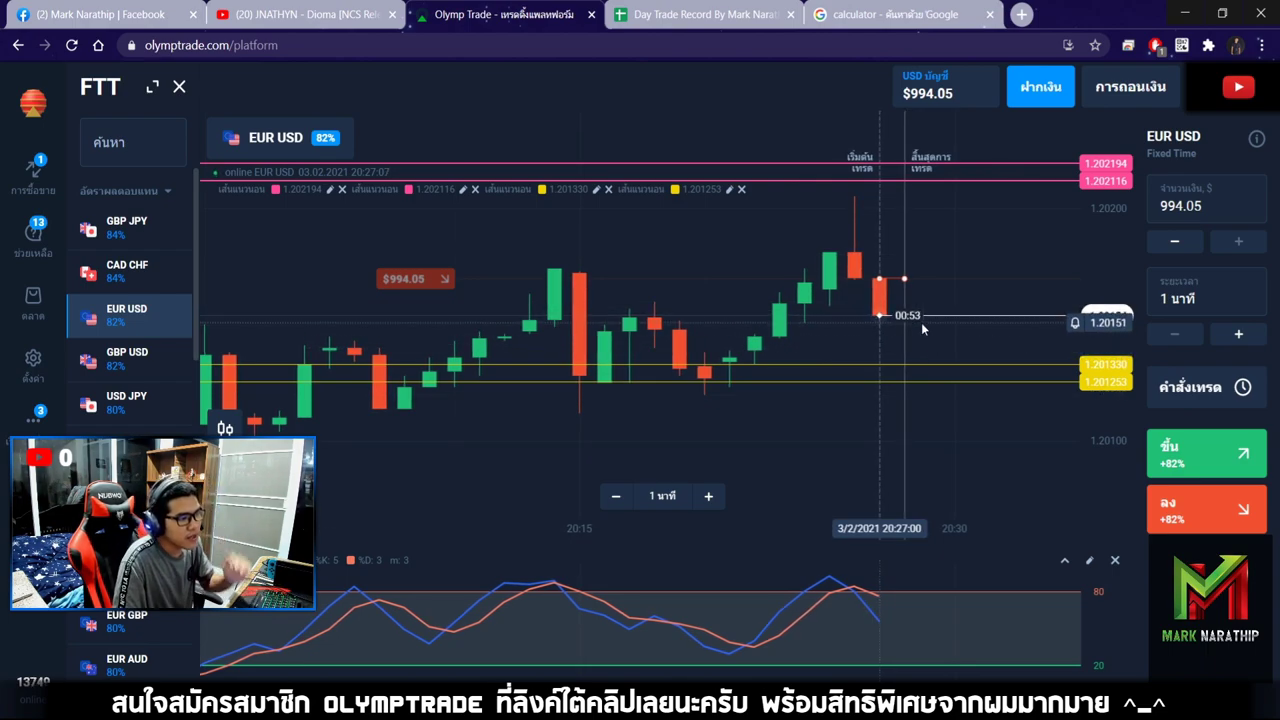
pyautogui.scroll(2, 915, 323)
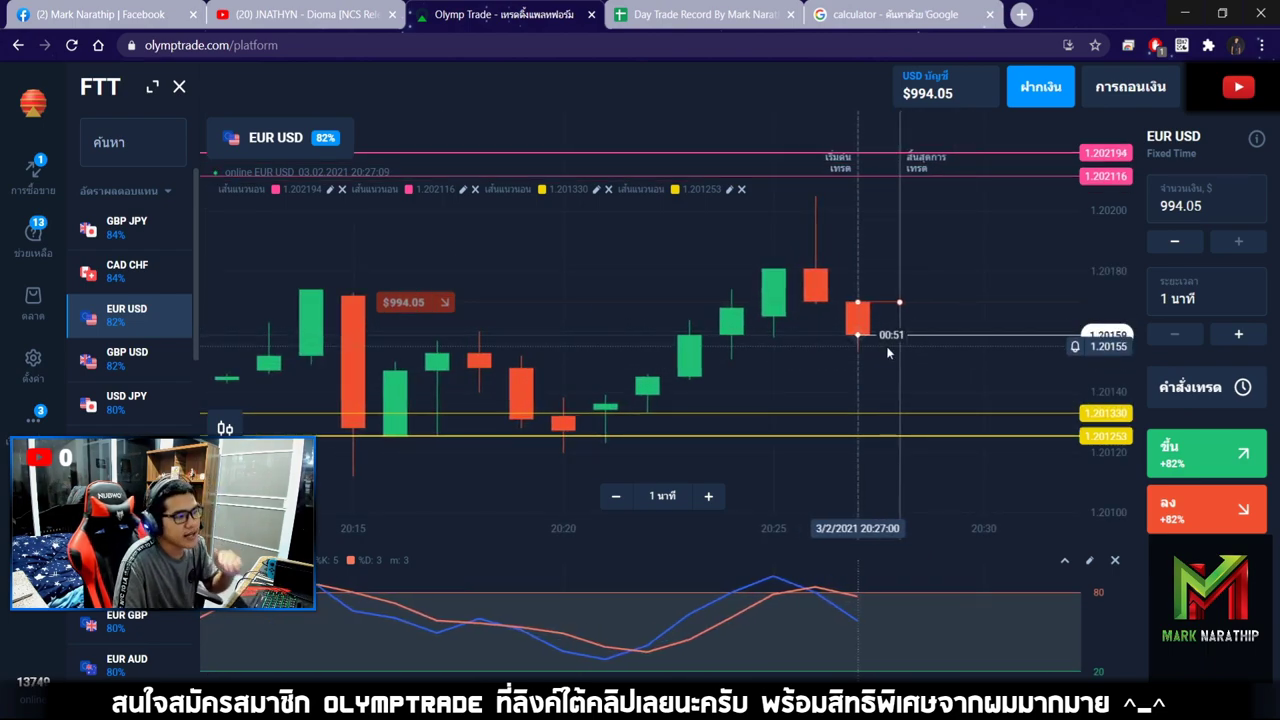
pyautogui.moveTo(899, 369); pyautogui.dragTo(771, 333)
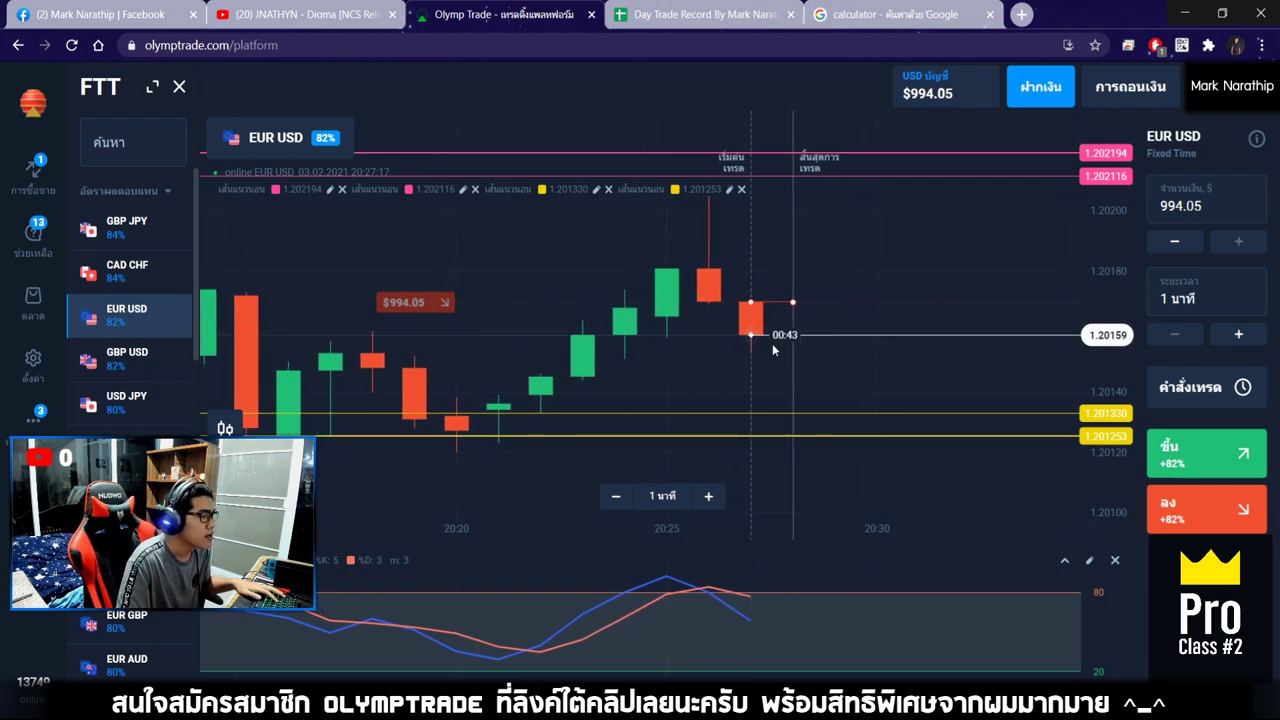
pyautogui.scroll(2, 772, 343)
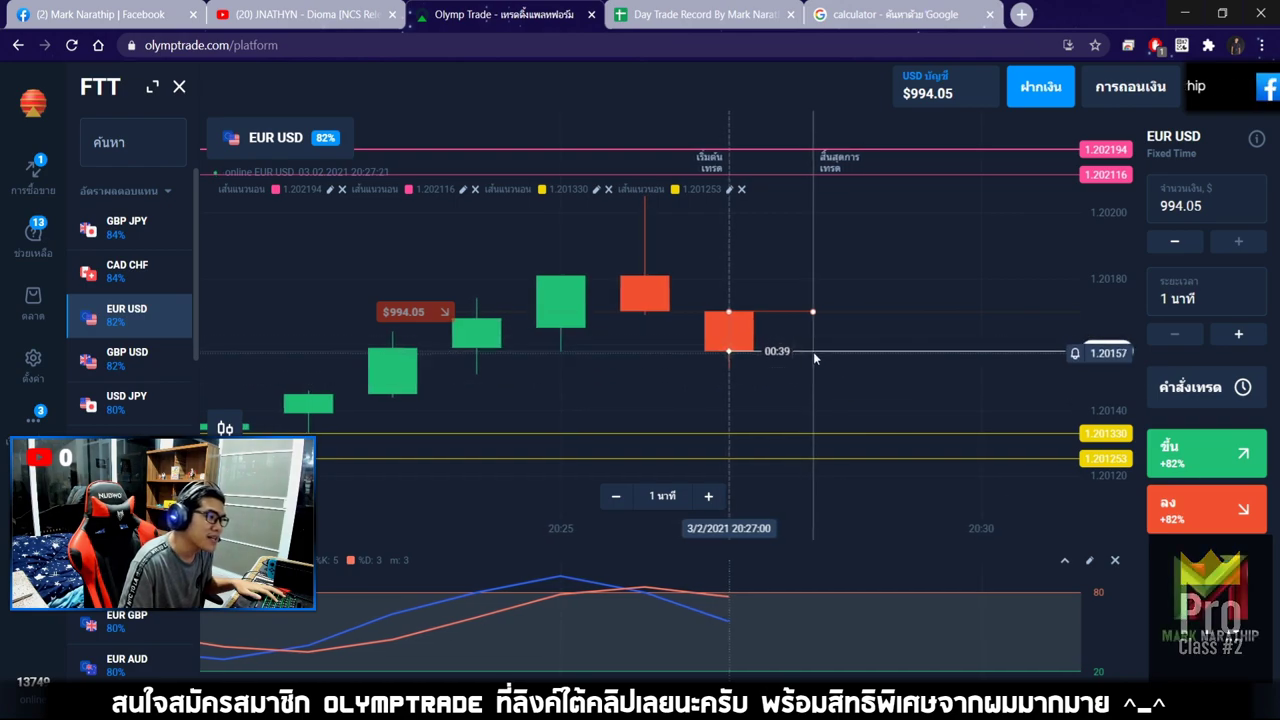
pyautogui.scroll(-2, 856, 376)
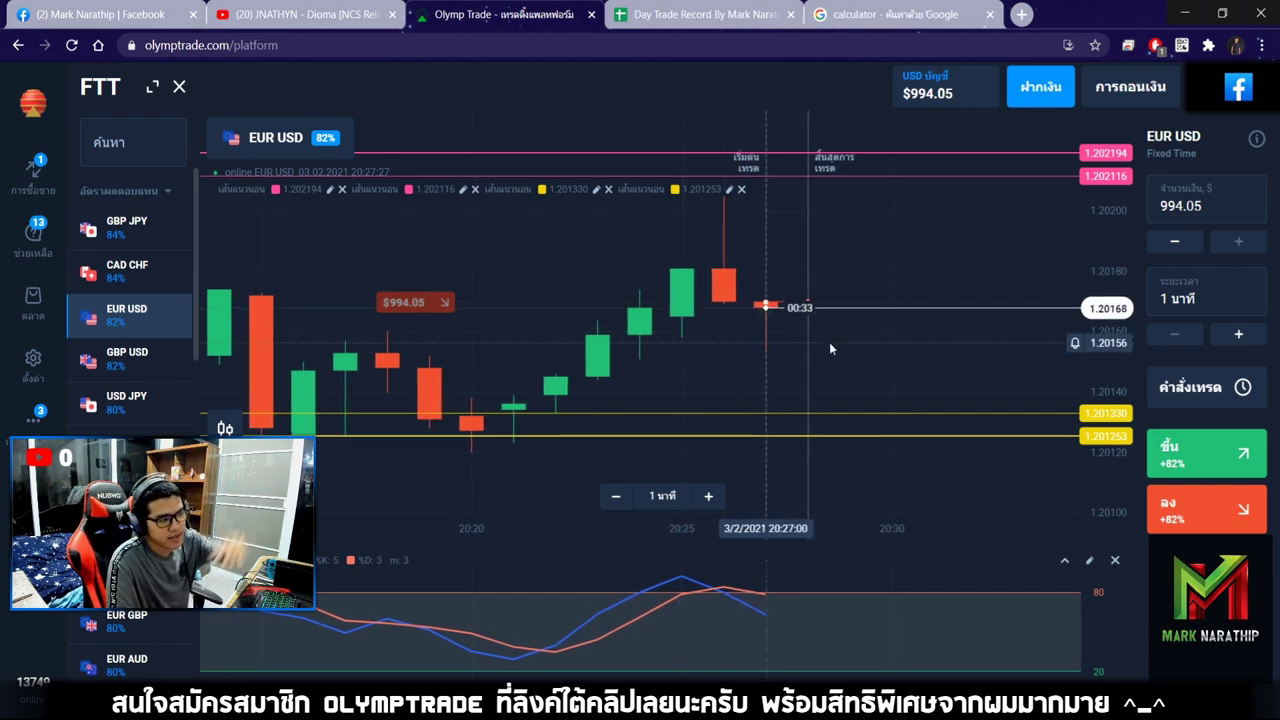
pyautogui.scroll(2, 796, 347)
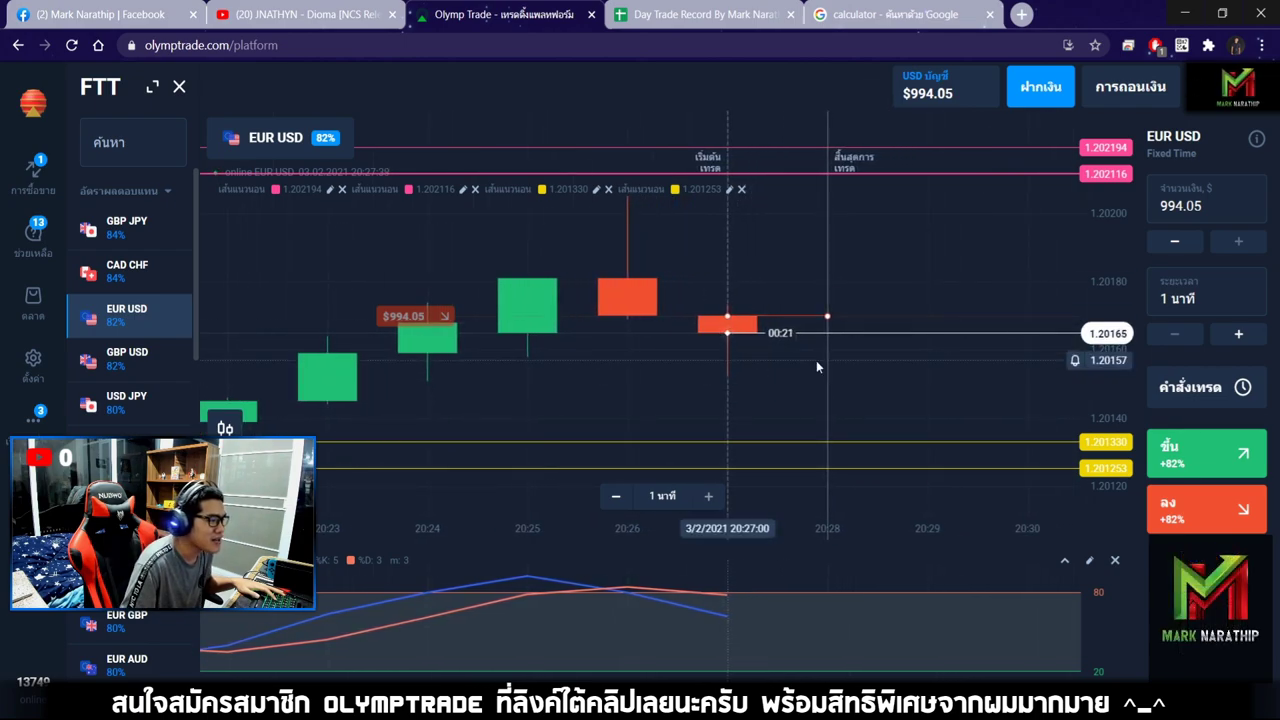
pyautogui.scroll(-3, 816, 362)
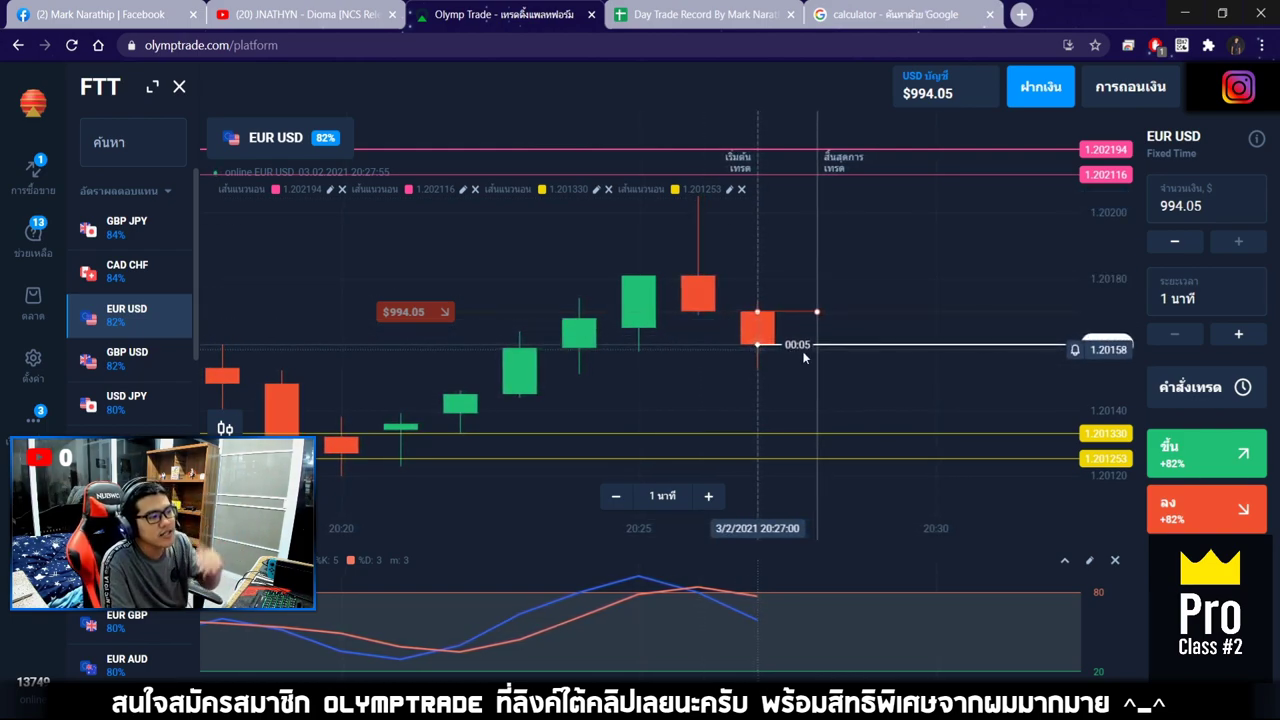
pyautogui.scroll(2, 880, 309)
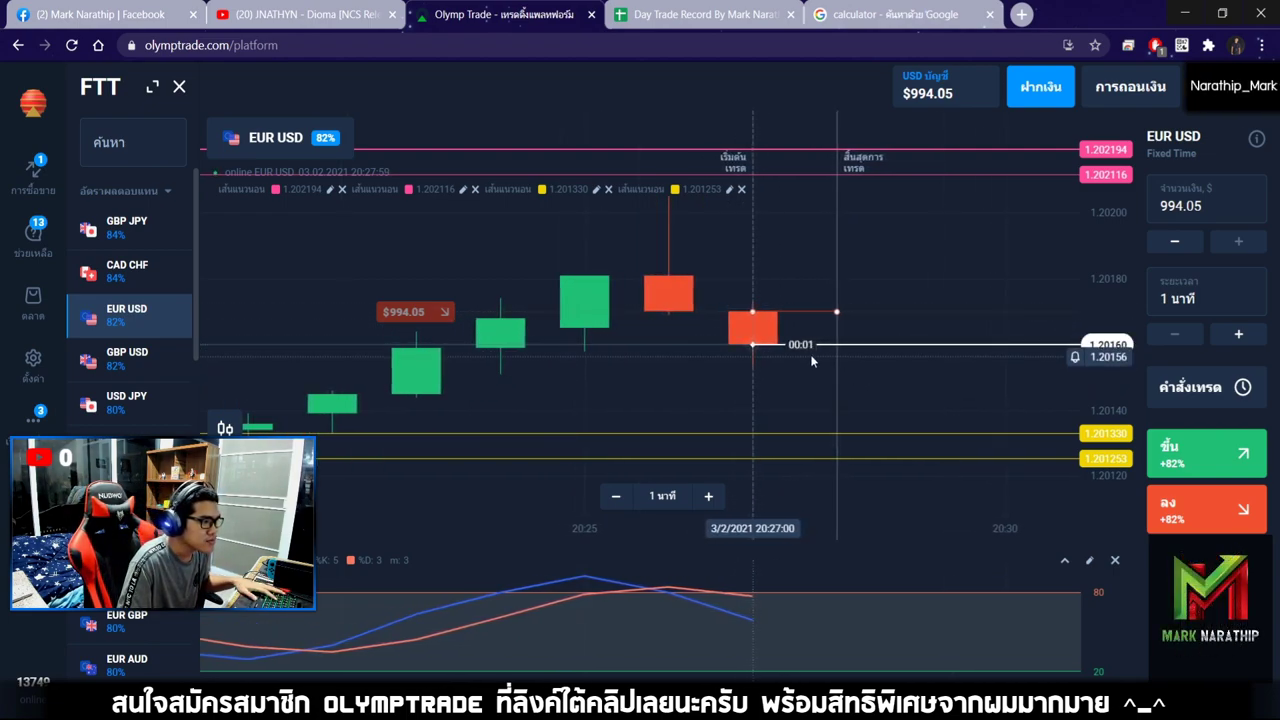
pyautogui.click(734, 18)
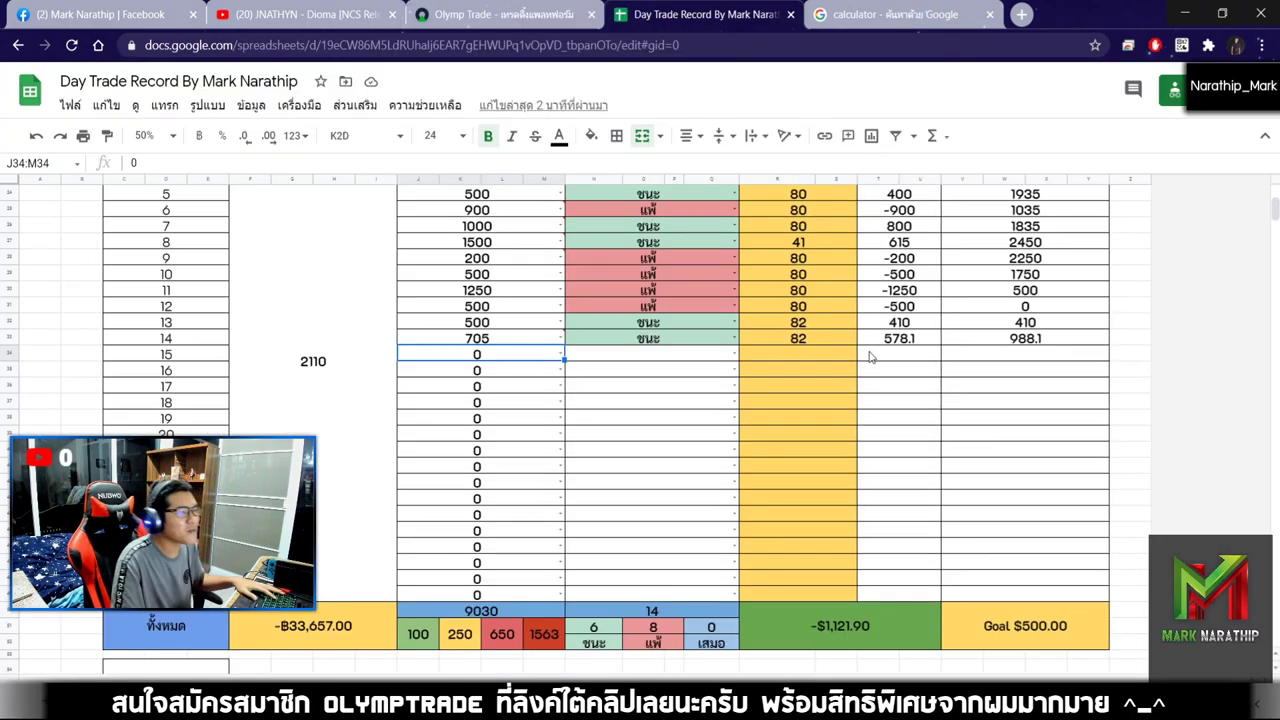
# - Enter 994.05 as trade 15's amount in the trade record
pyautogui.doubleClick(545, 360)
pyautogui.press('BackSpace')
pyautogui.write('998.05')
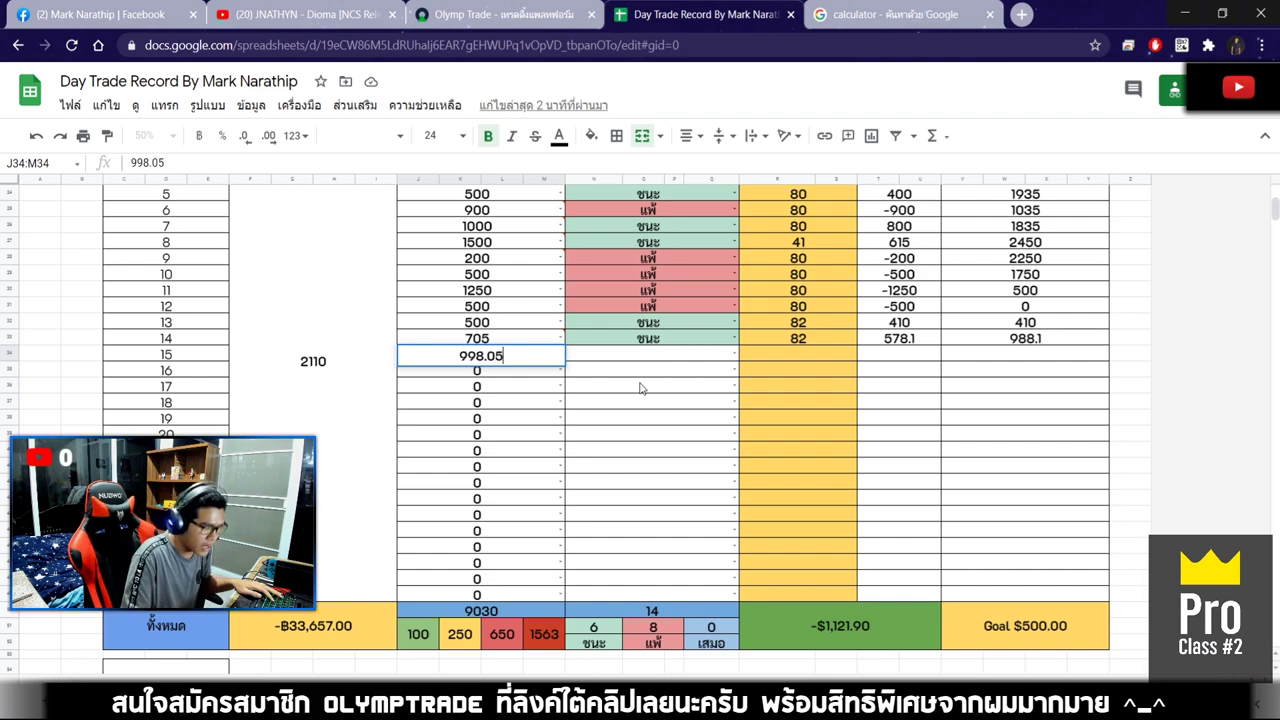
pyautogui.press('Return')
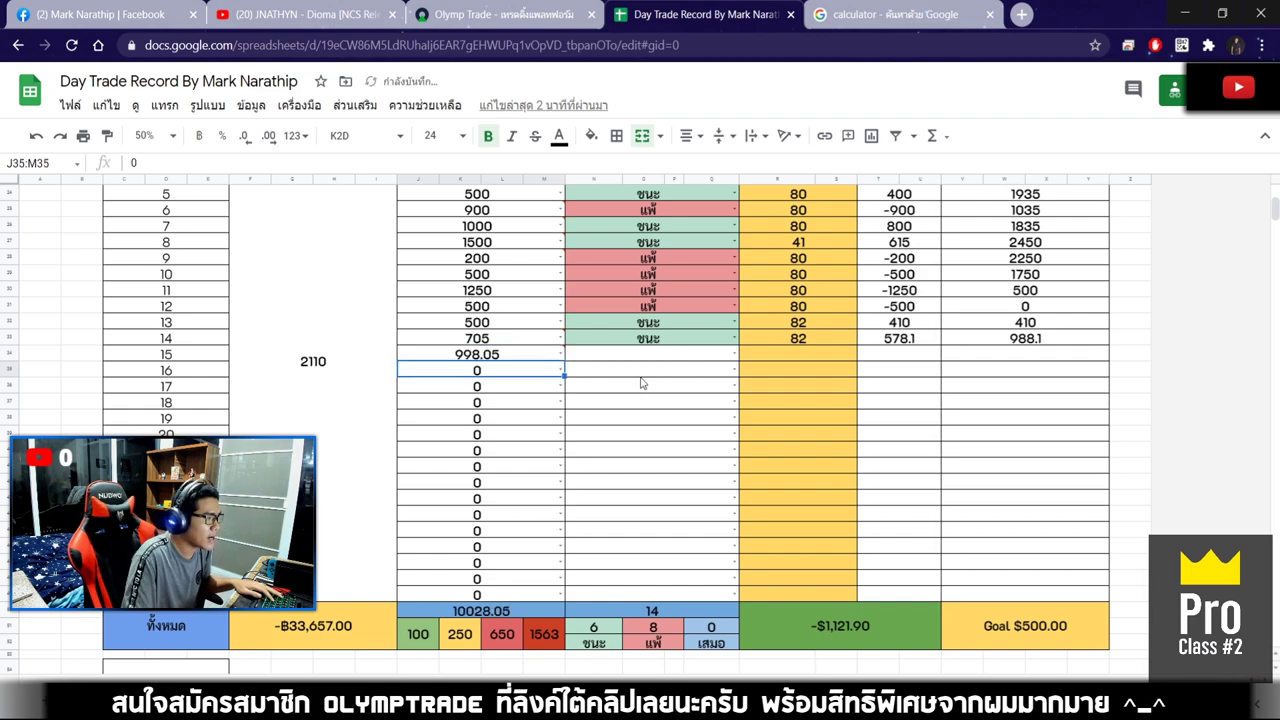
pyautogui.doubleClick(483, 356)
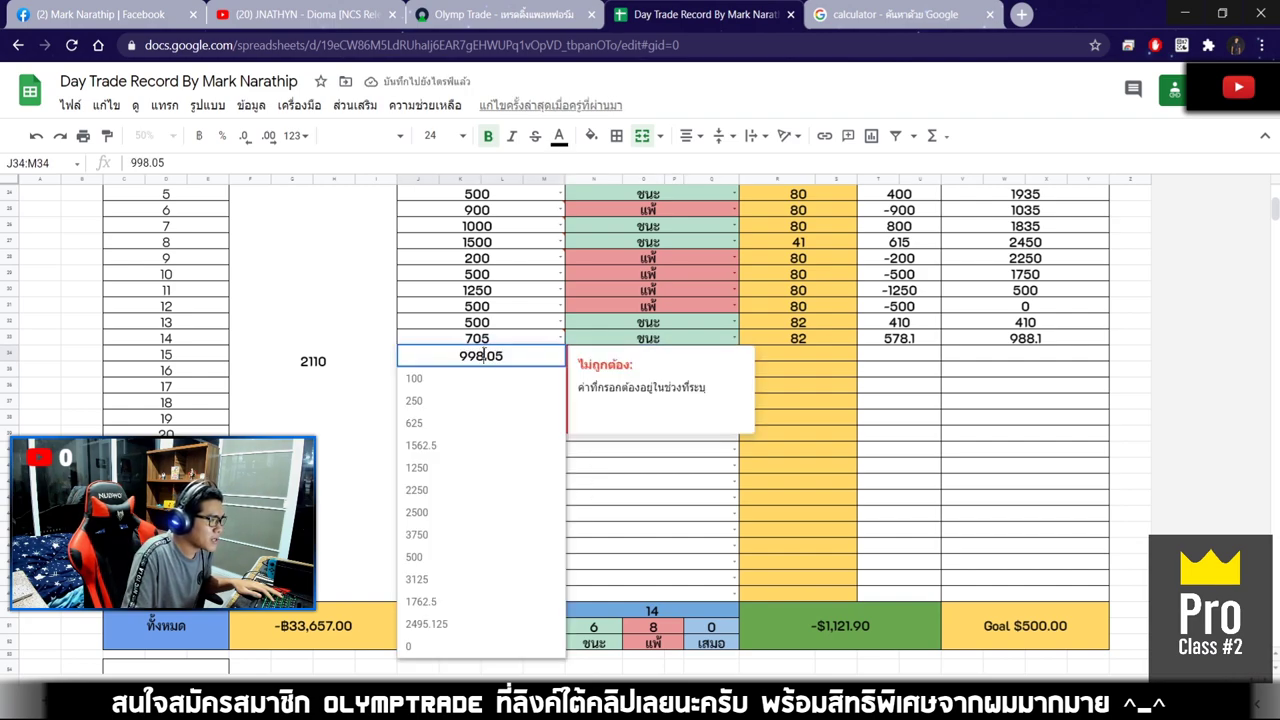
pyautogui.press('BackSpace')
pyautogui.write('4')
pyautogui.press('Return')
# - Record trade 15's result as a win (ชนะ) with a payout of 82
pyautogui.click(618, 358)
pyautogui.press('Return')
pyautogui.click(603, 380)
pyautogui.click(820, 352)
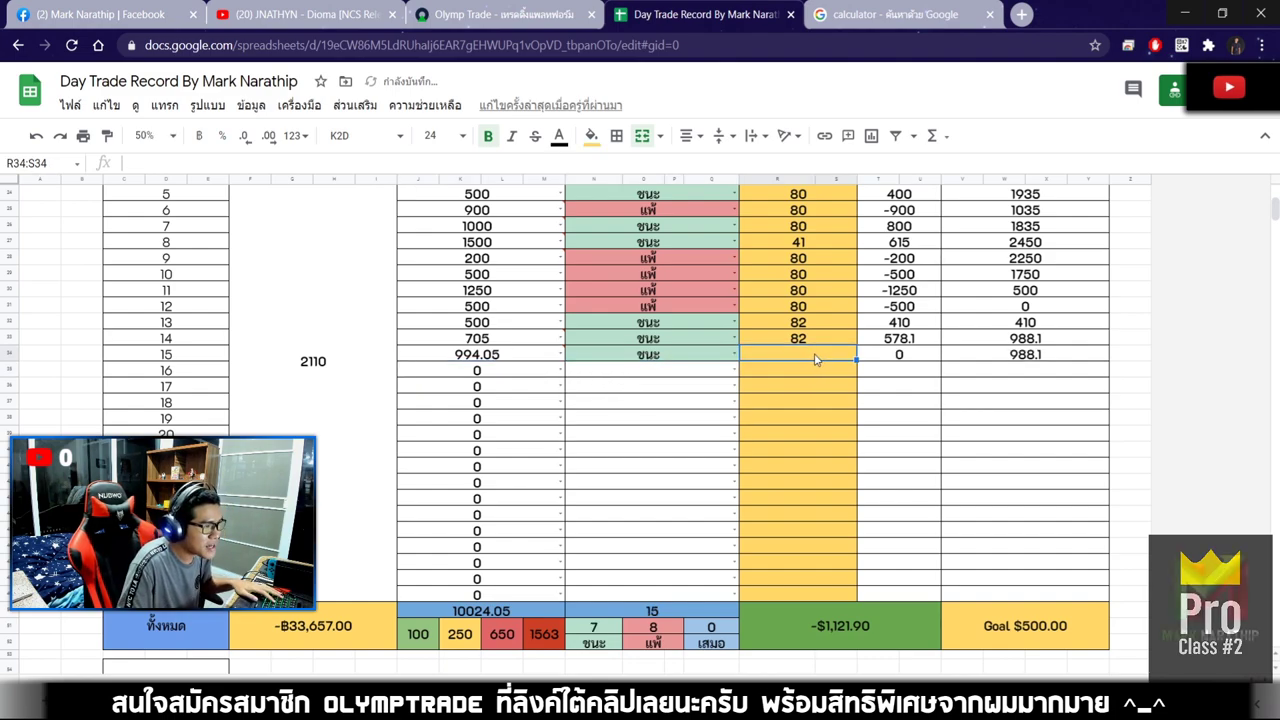
pyautogui.write('82')
pyautogui.press('Return')
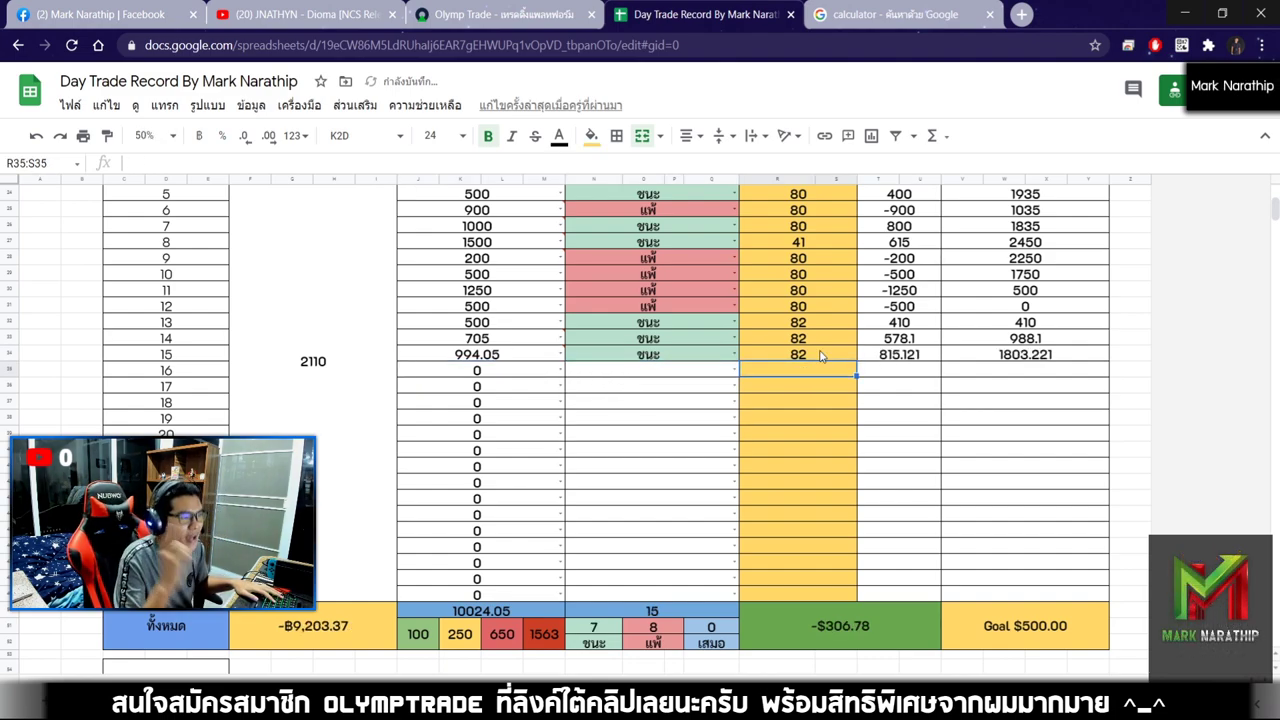
# - Compare the Olymp Trade account balance with the running balance in trade 15's row of the trade record
pyautogui.click(518, 15)
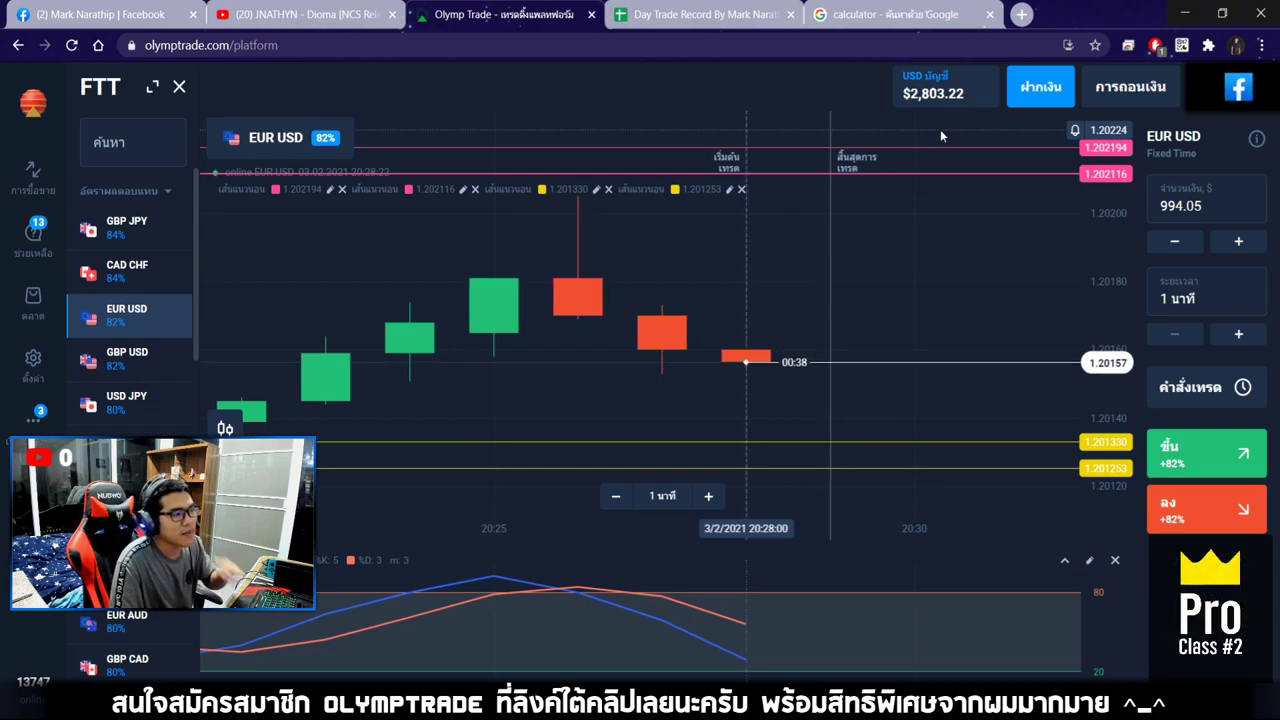
pyautogui.click(690, 16)
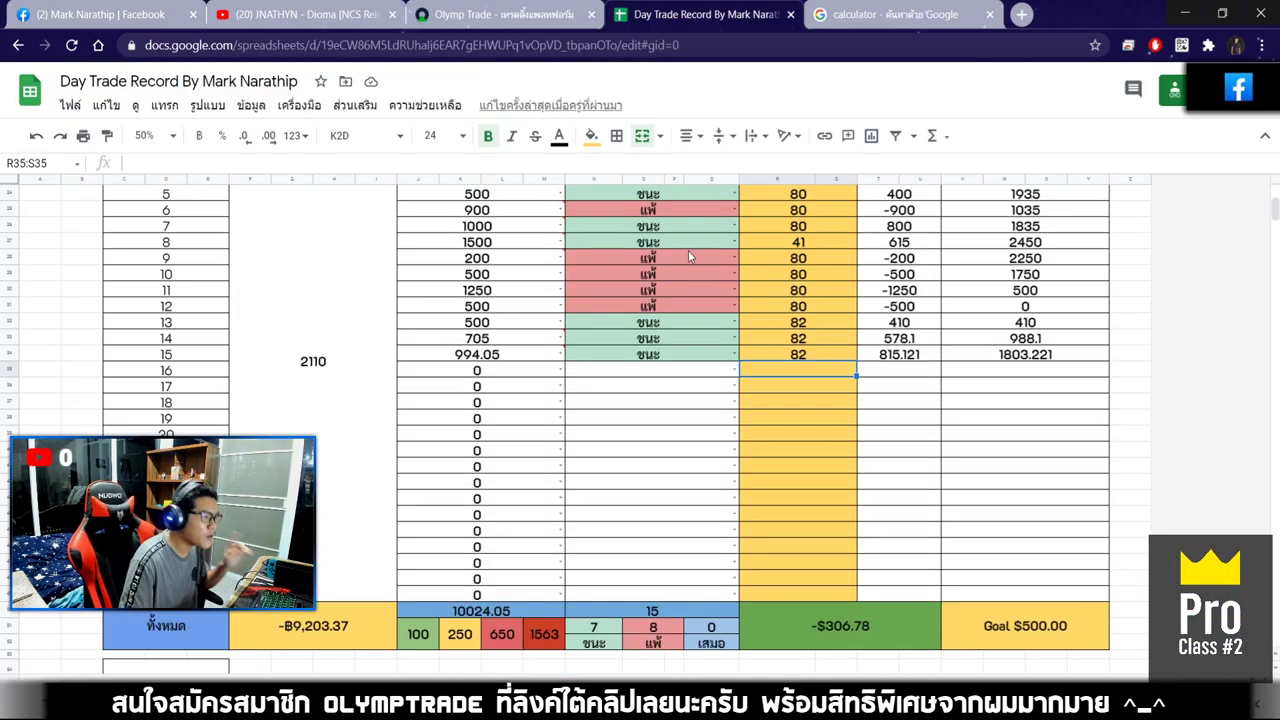
pyautogui.click(655, 375)
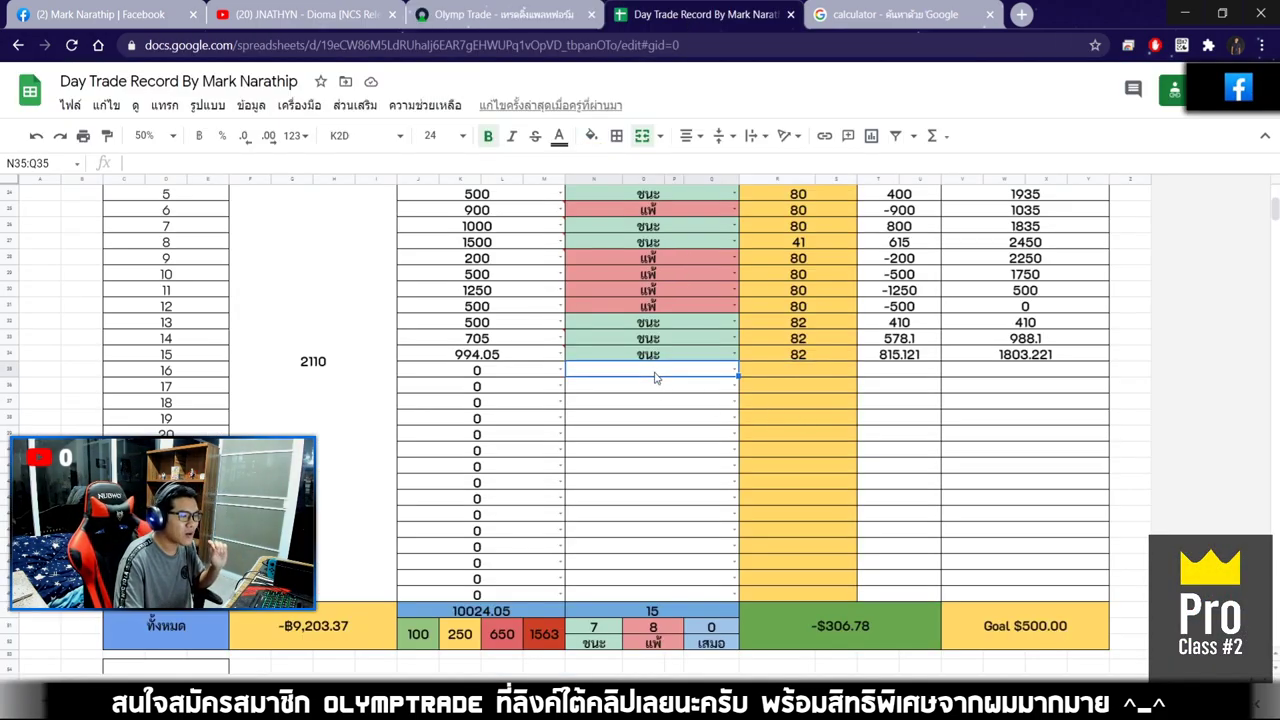
pyautogui.click(1010, 358)
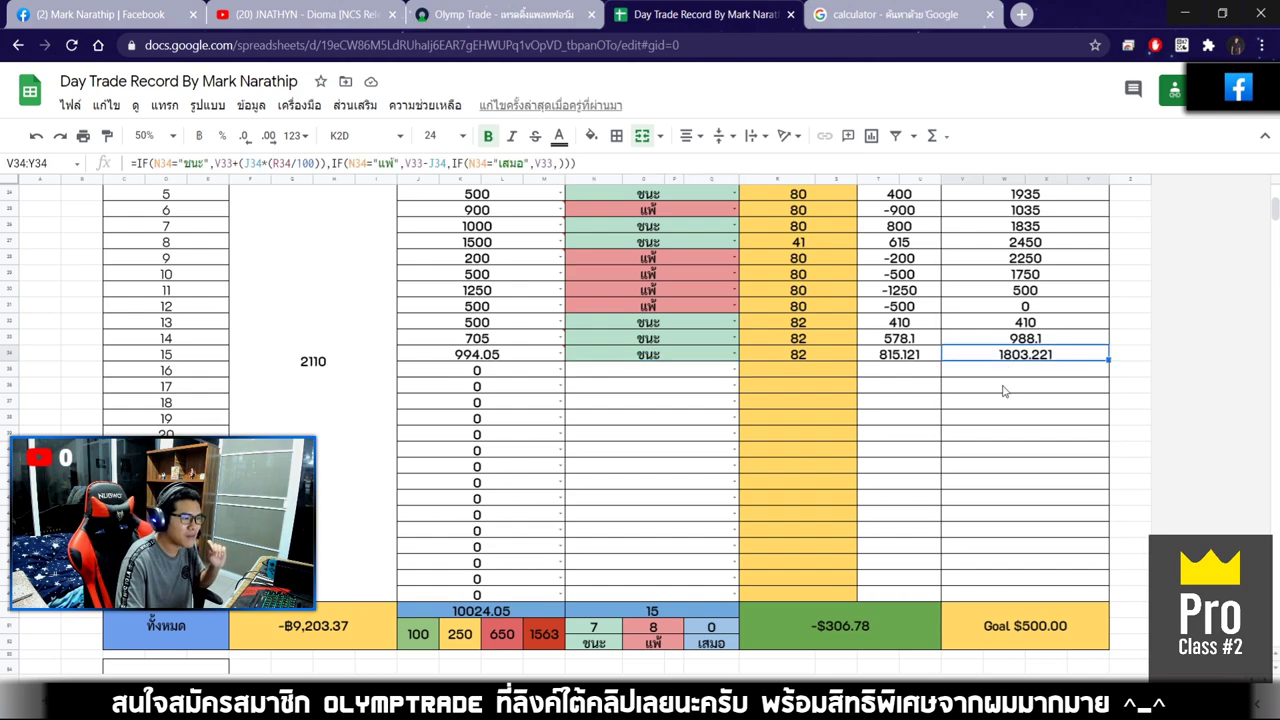
pyautogui.click(511, 17)
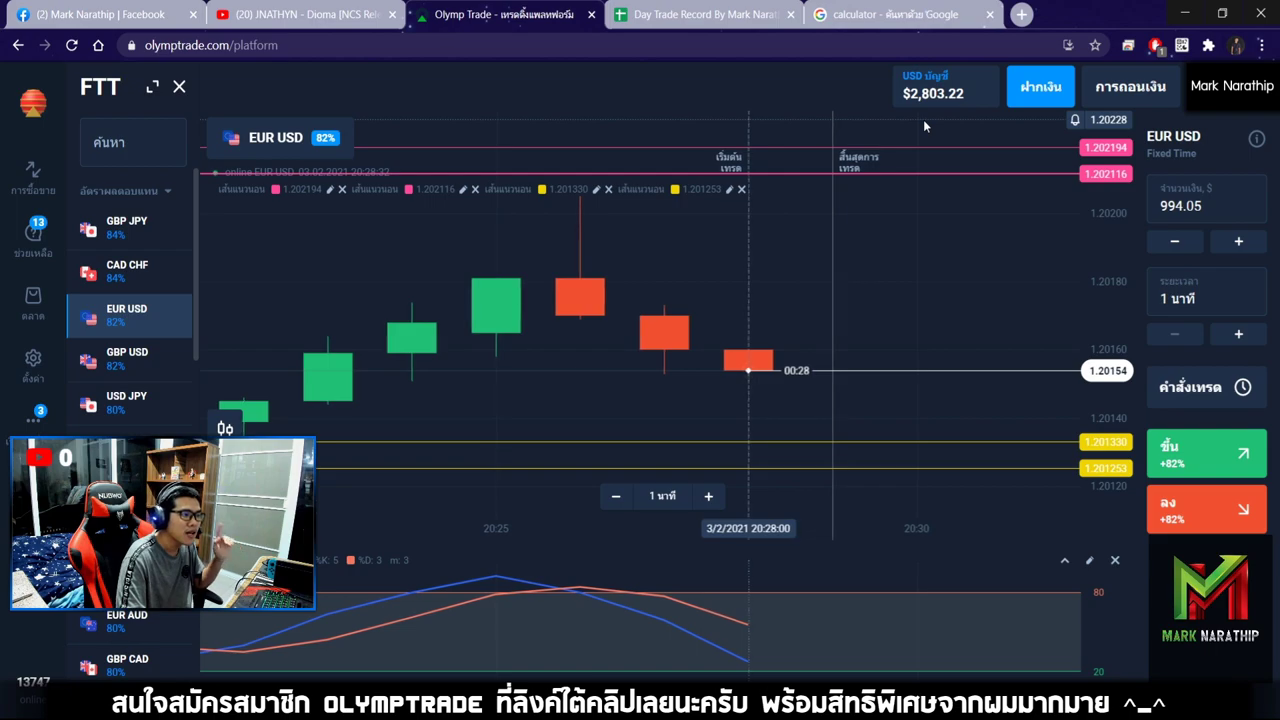
# - Return to the trade record, check the total profit and loss in dollars, and select trade 16's amount cell
pyautogui.click(683, 14)
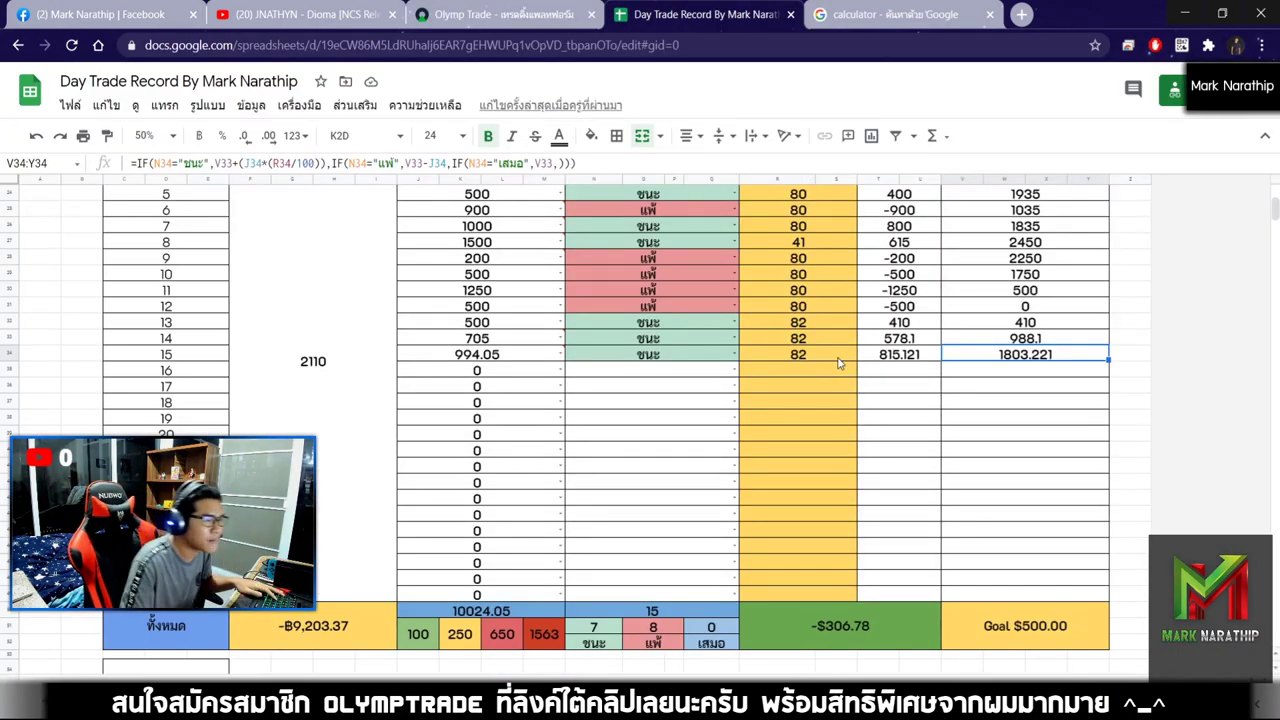
pyautogui.scroll(-5, 840, 363)
pyautogui.click(860, 315)
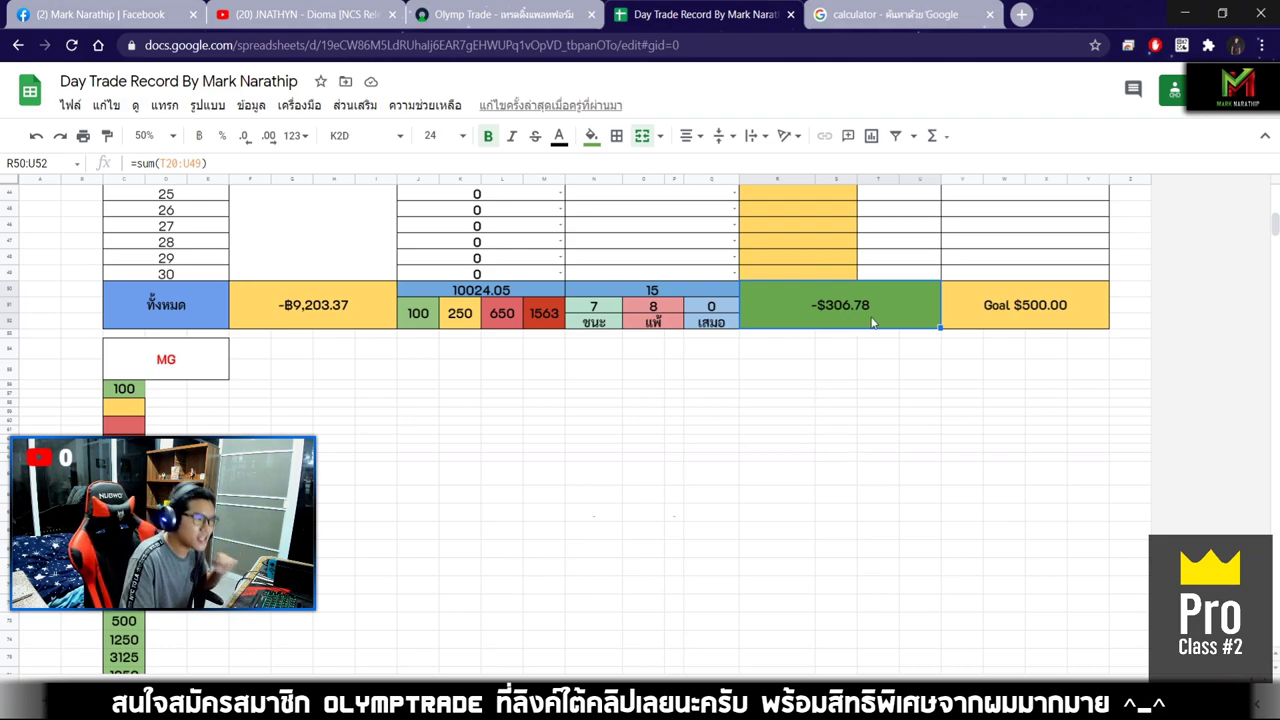
pyautogui.scroll(5, 883, 389)
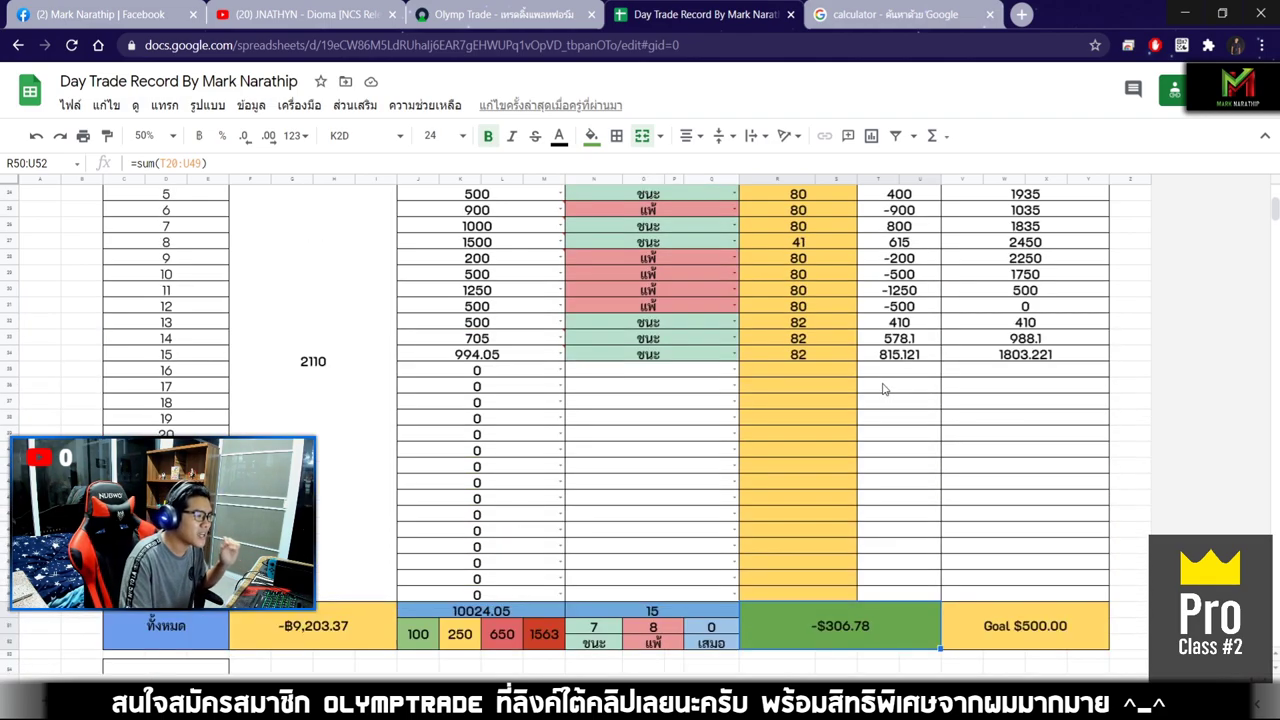
pyautogui.click(523, 371)
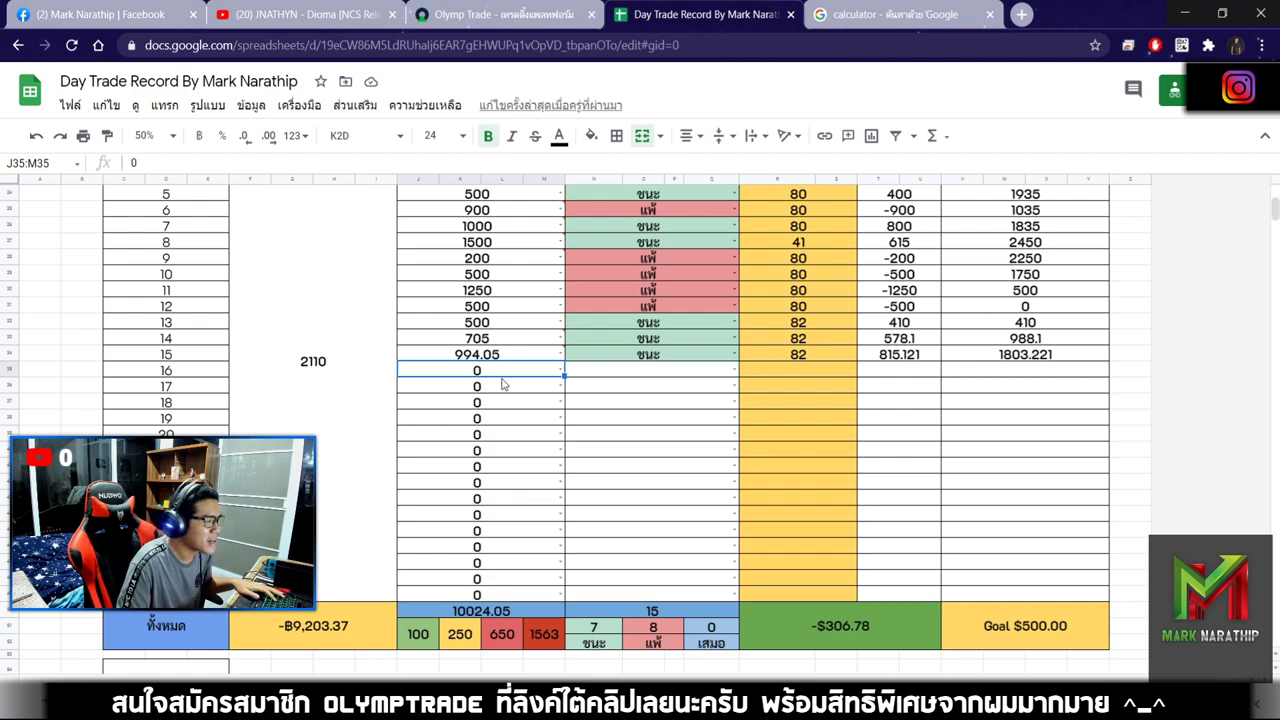
# - Check the Olymp Trade balance and divide 2803.22 by 2 in Google's calculator
pyautogui.click(480, 15)
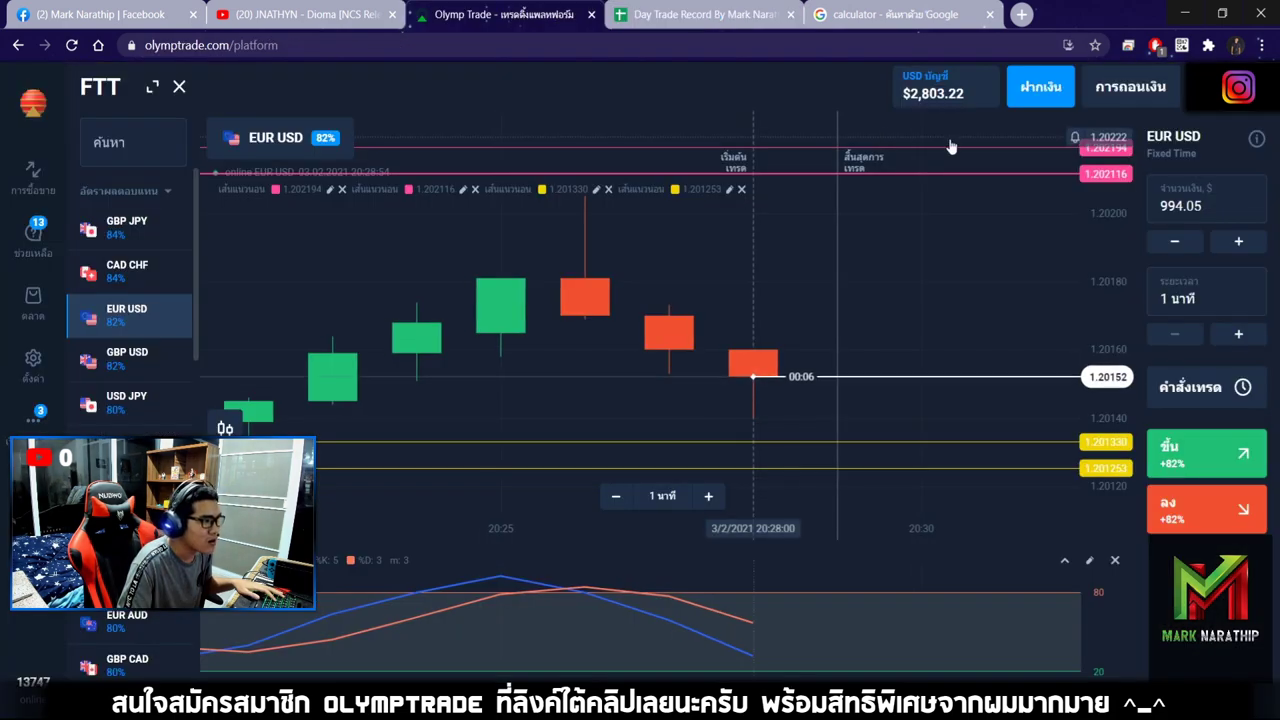
pyautogui.click(885, 14)
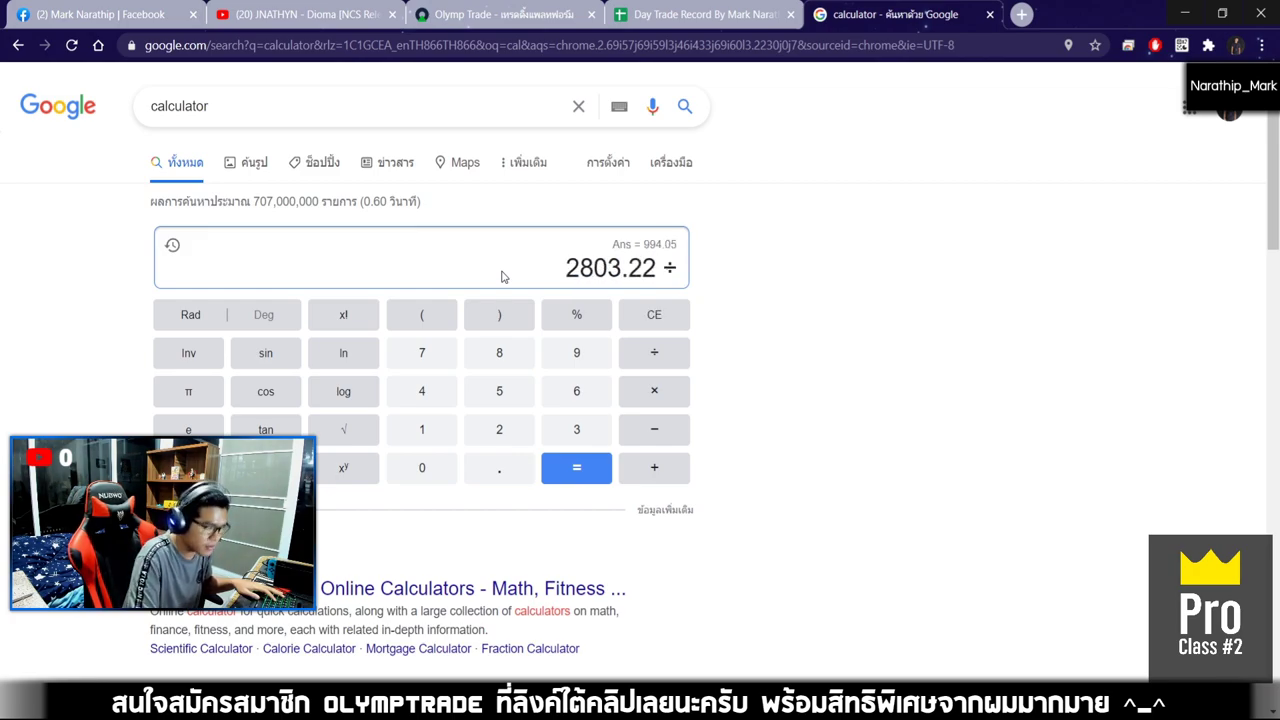
pyautogui.press('Return')
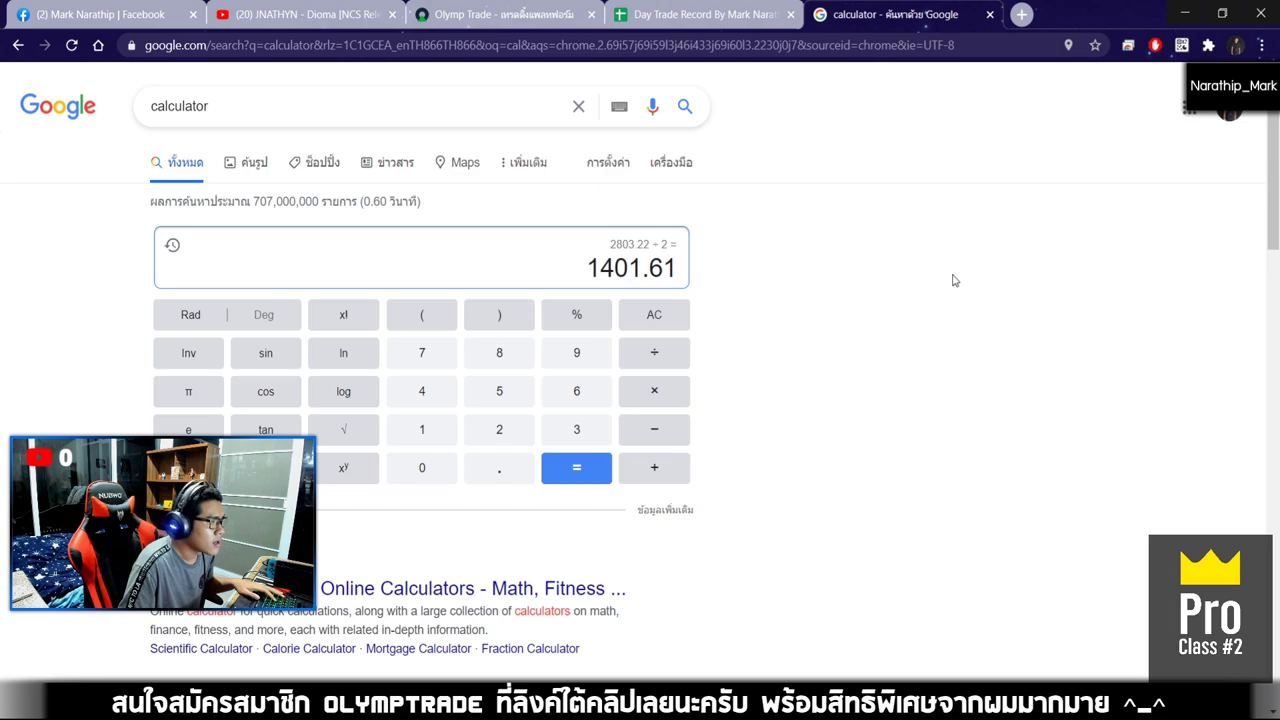
# - Switch back to Olymp Trade and set the EUR USD investment amount to 1401.61
pyautogui.click(500, 14)
pyautogui.doubleClick(1190, 207)
pyautogui.write('1401.61')
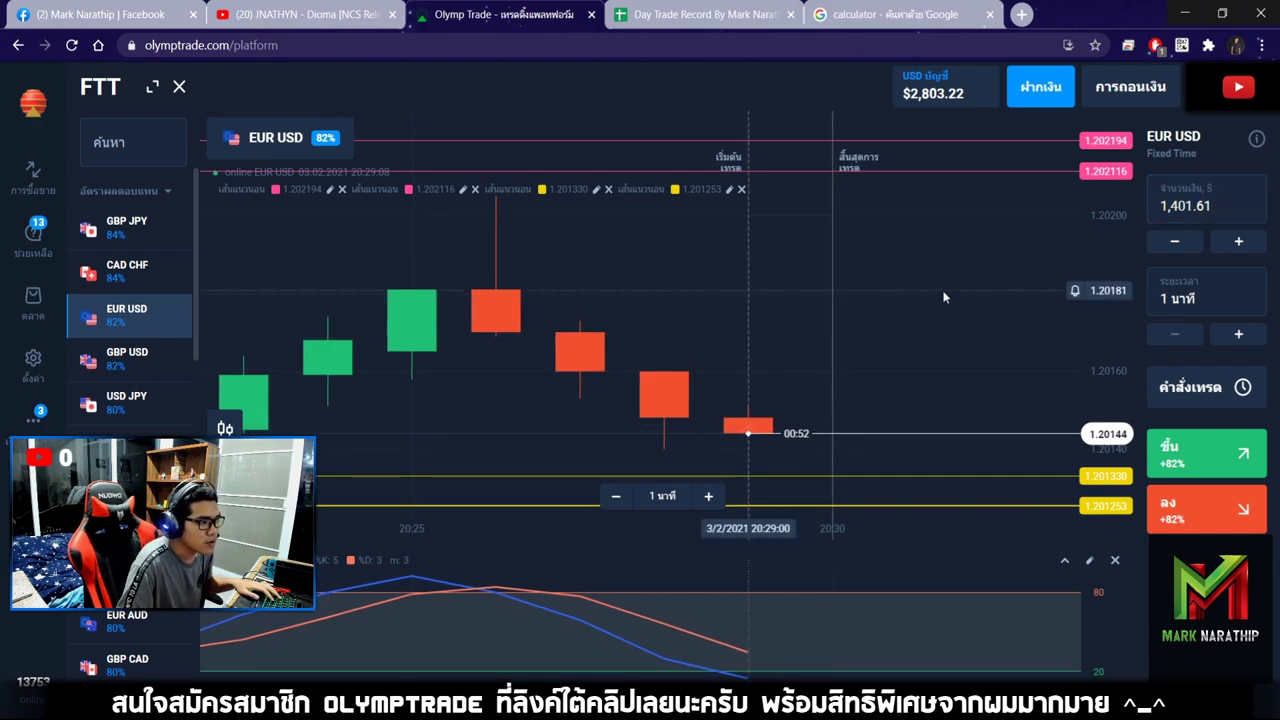
# - Review the summary row's dollar total in the trade record again and reselect the amount cell of trade 16
pyautogui.click(850, 14)
pyautogui.click(735, 15)
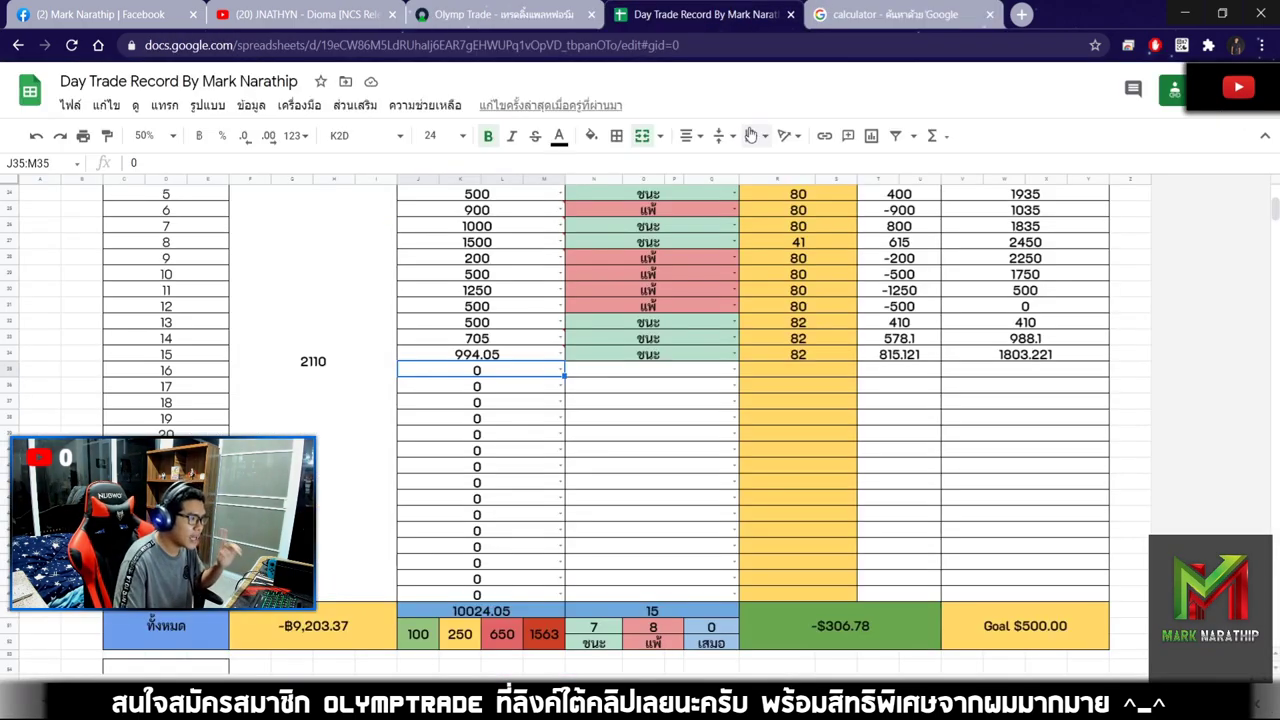
pyautogui.scroll(-5, 848, 427)
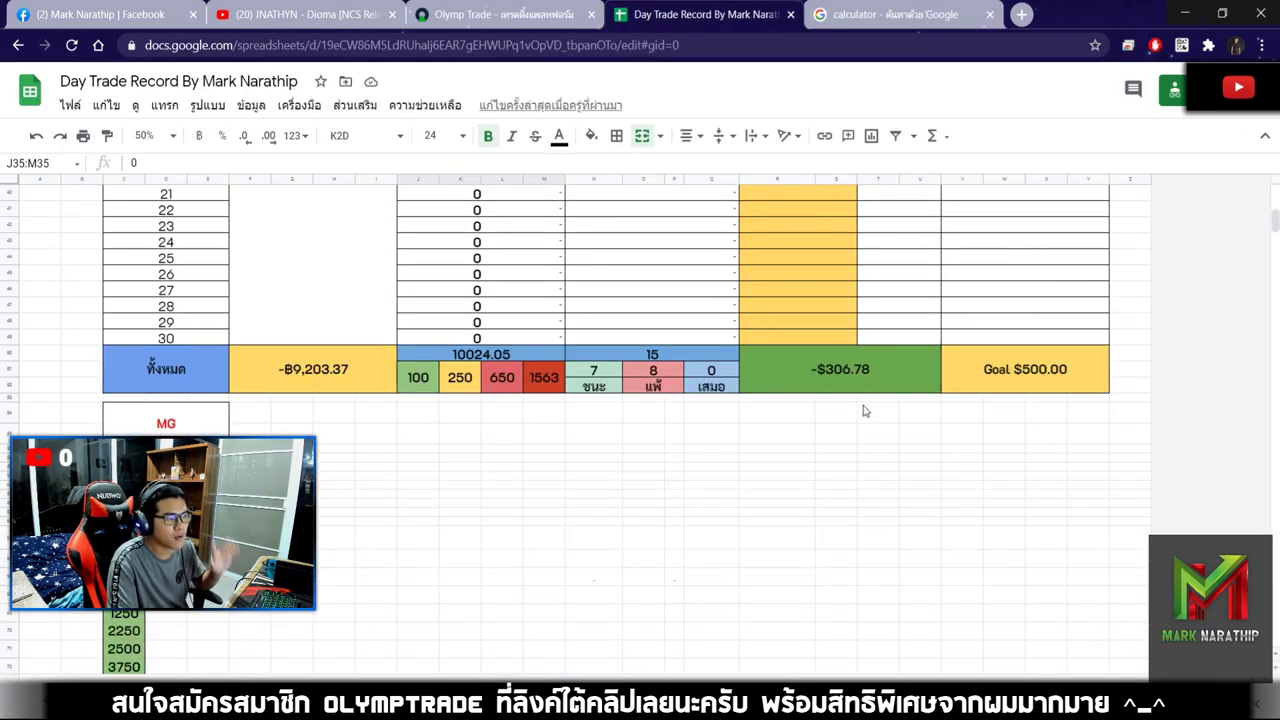
pyautogui.click(866, 376)
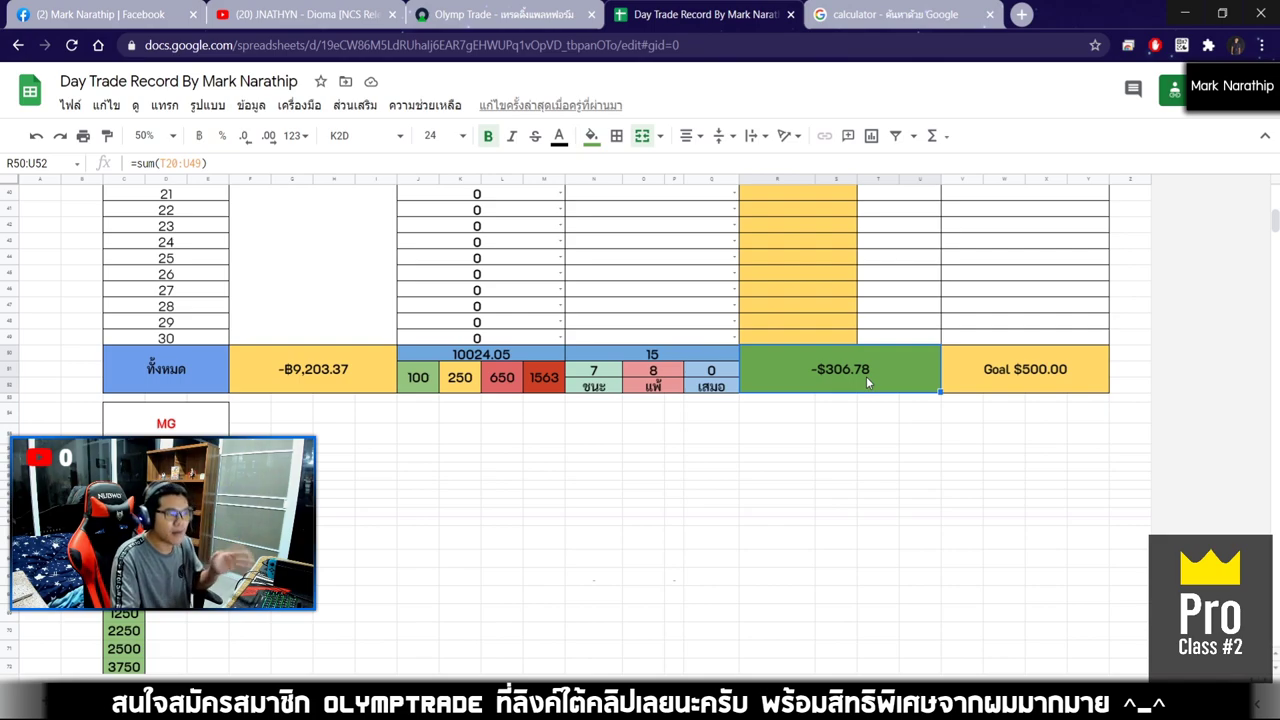
pyautogui.scroll(5, 862, 379)
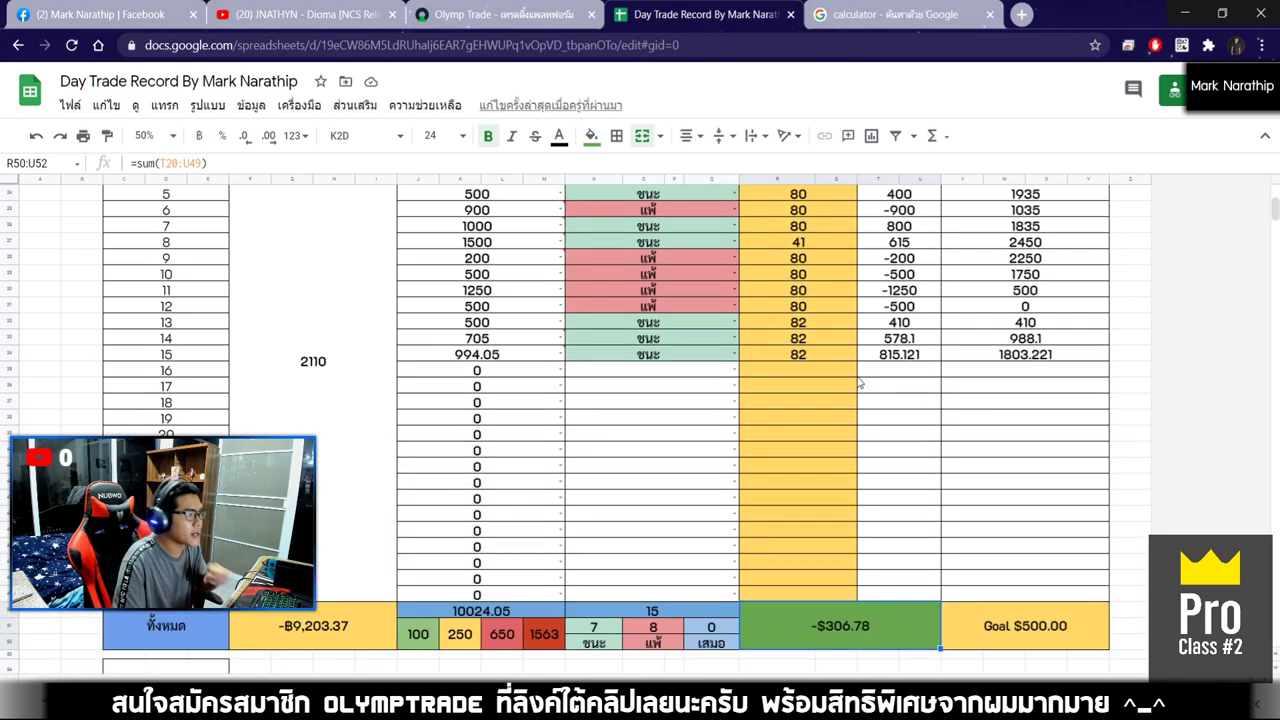
pyautogui.click(540, 384)
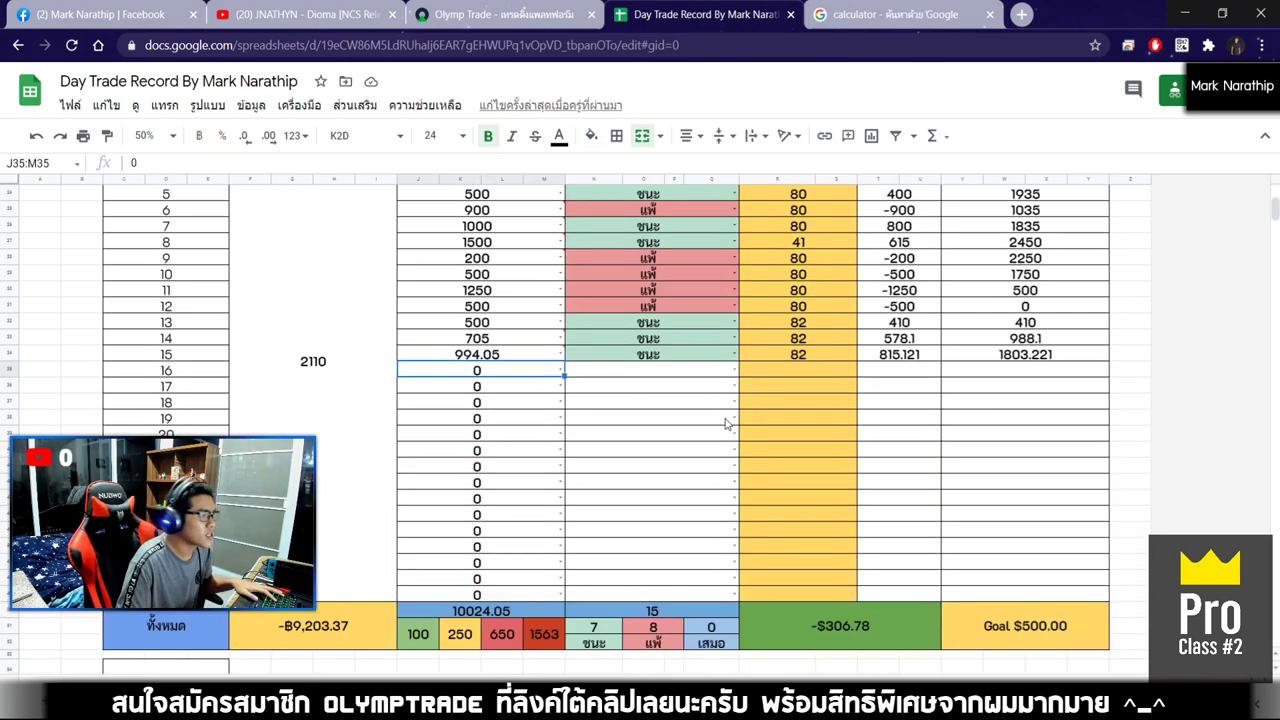
# - Return to Olymp Trade and examine recent EUR USD 1-minute candles against the horizontal levels and oscillator for the next entry
pyautogui.click(490, 22)
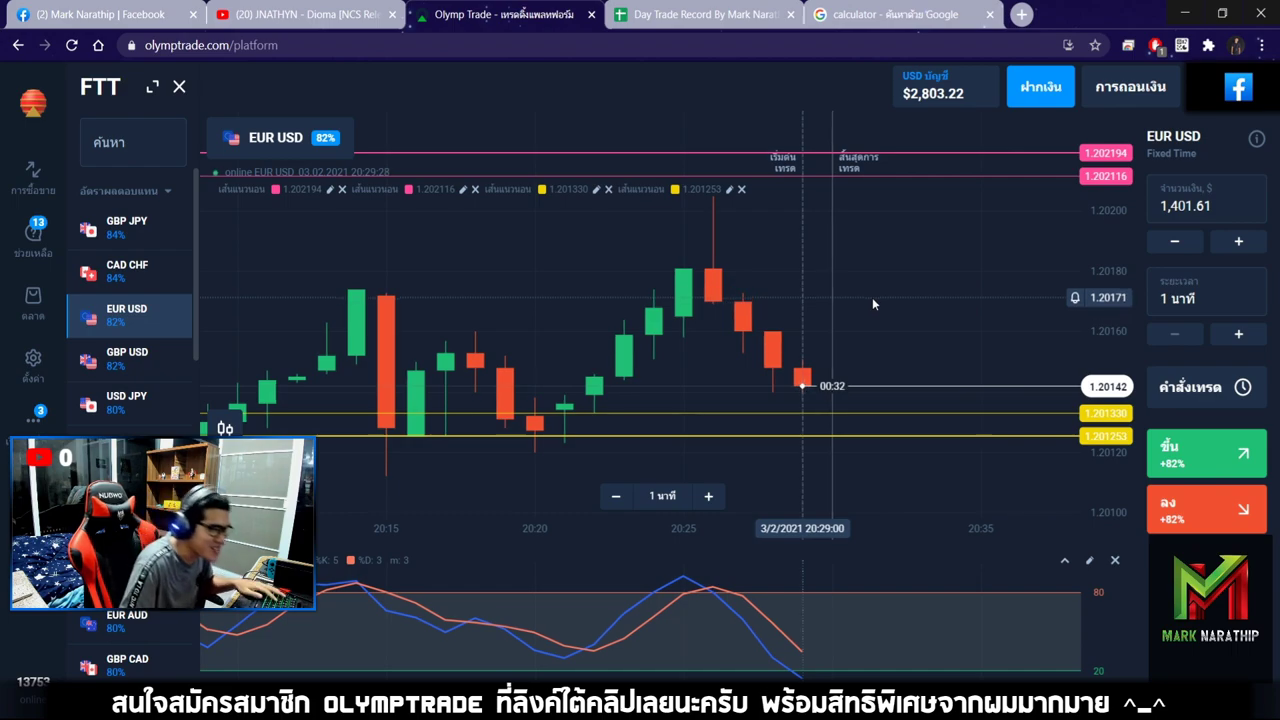
pyautogui.scroll(2, 856, 325)
pyautogui.scroll(-3, 788, 342)
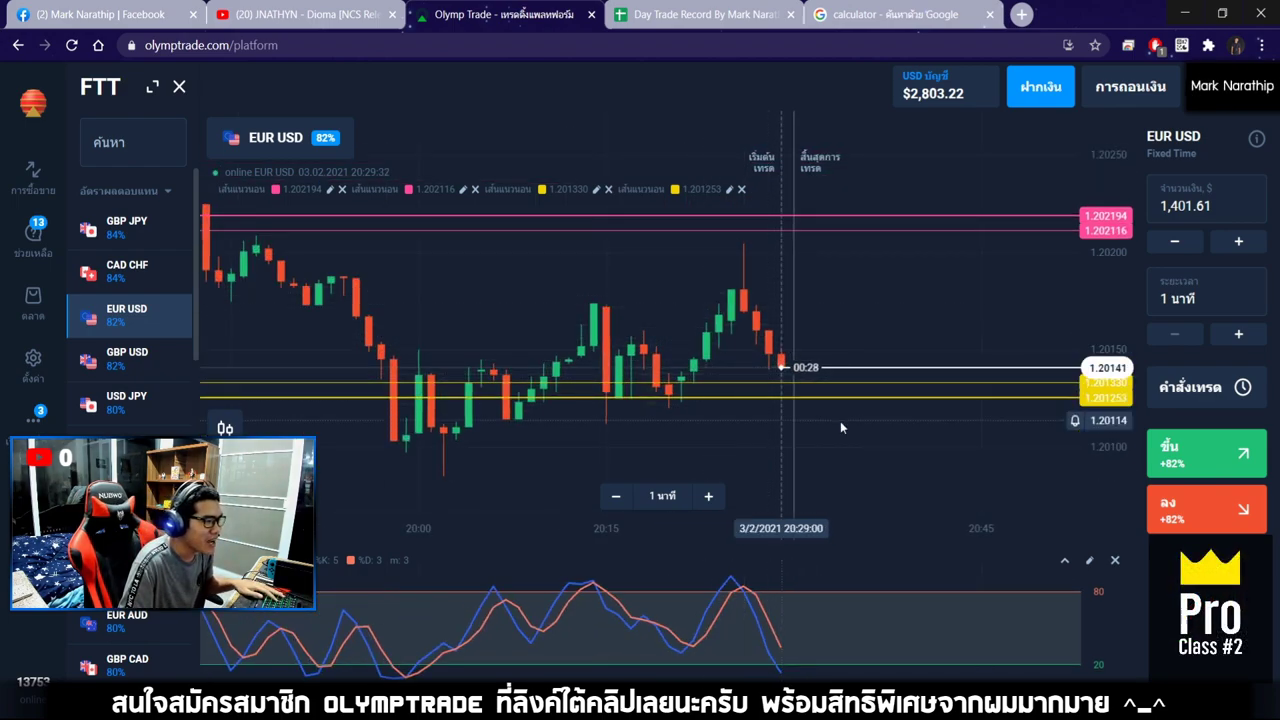
pyautogui.scroll(3, 690, 330)
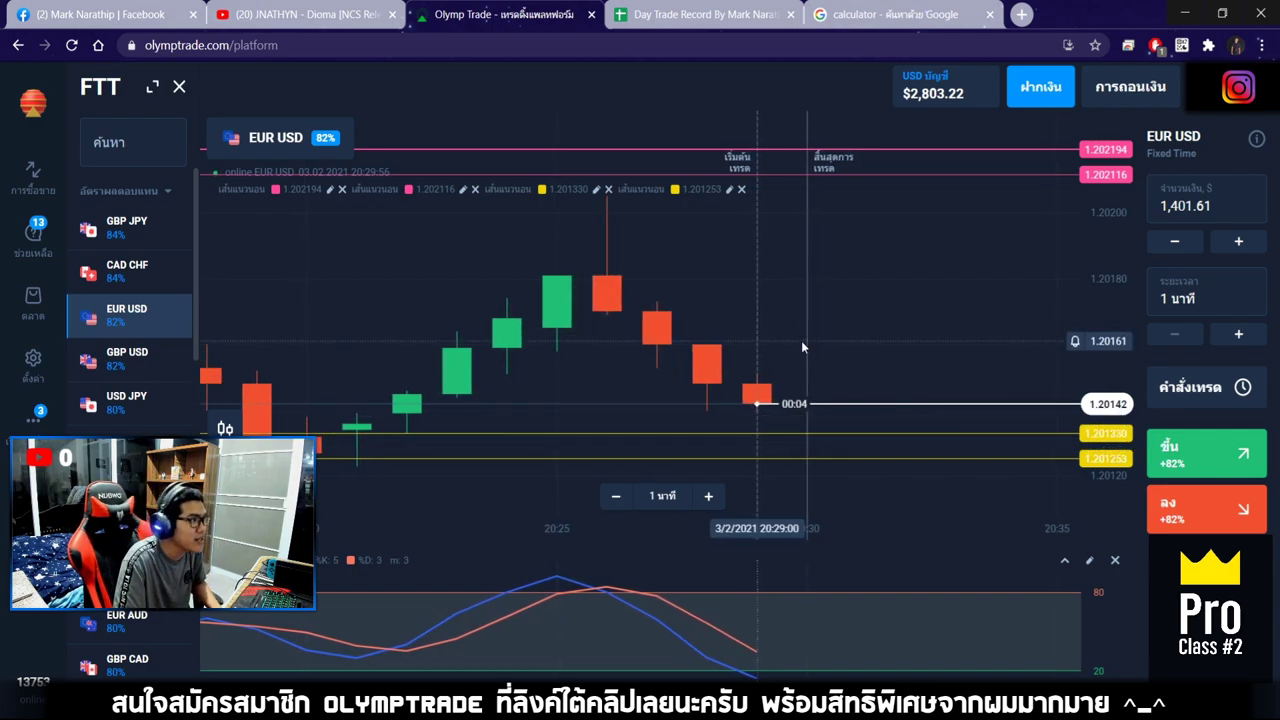
pyautogui.scroll(2, 776, 349)
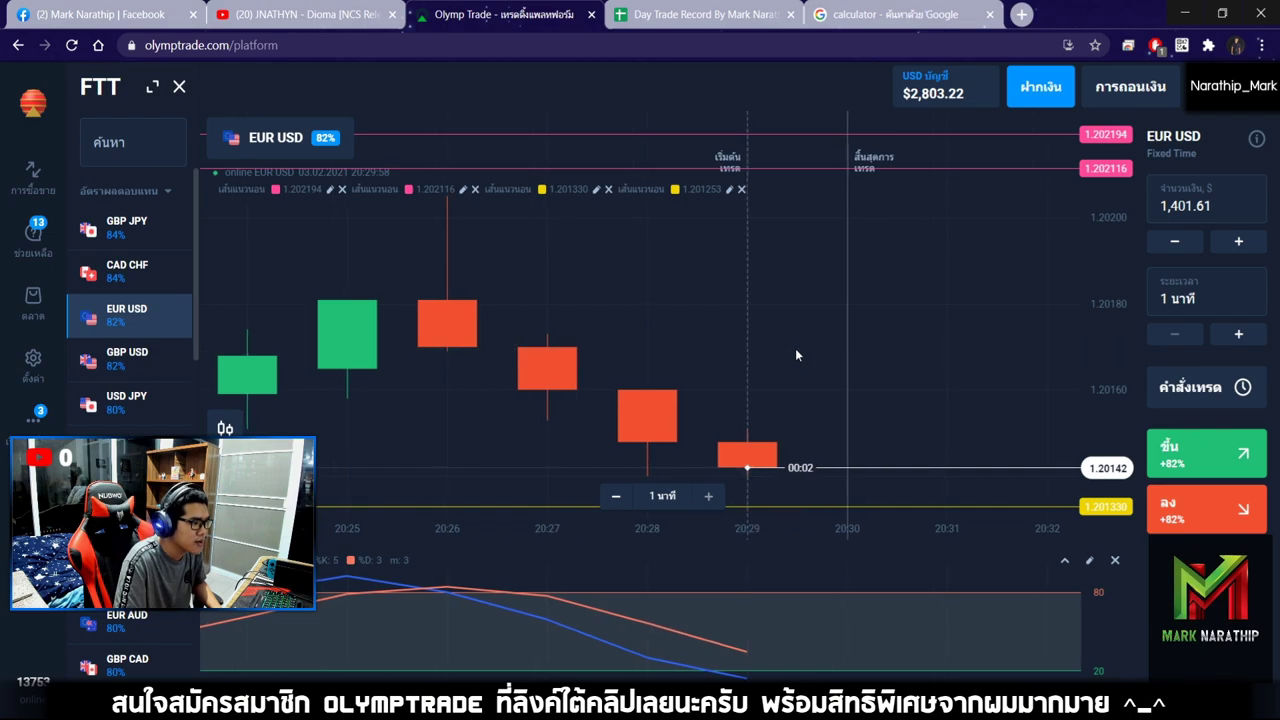
pyautogui.scroll(-3, 795, 348)
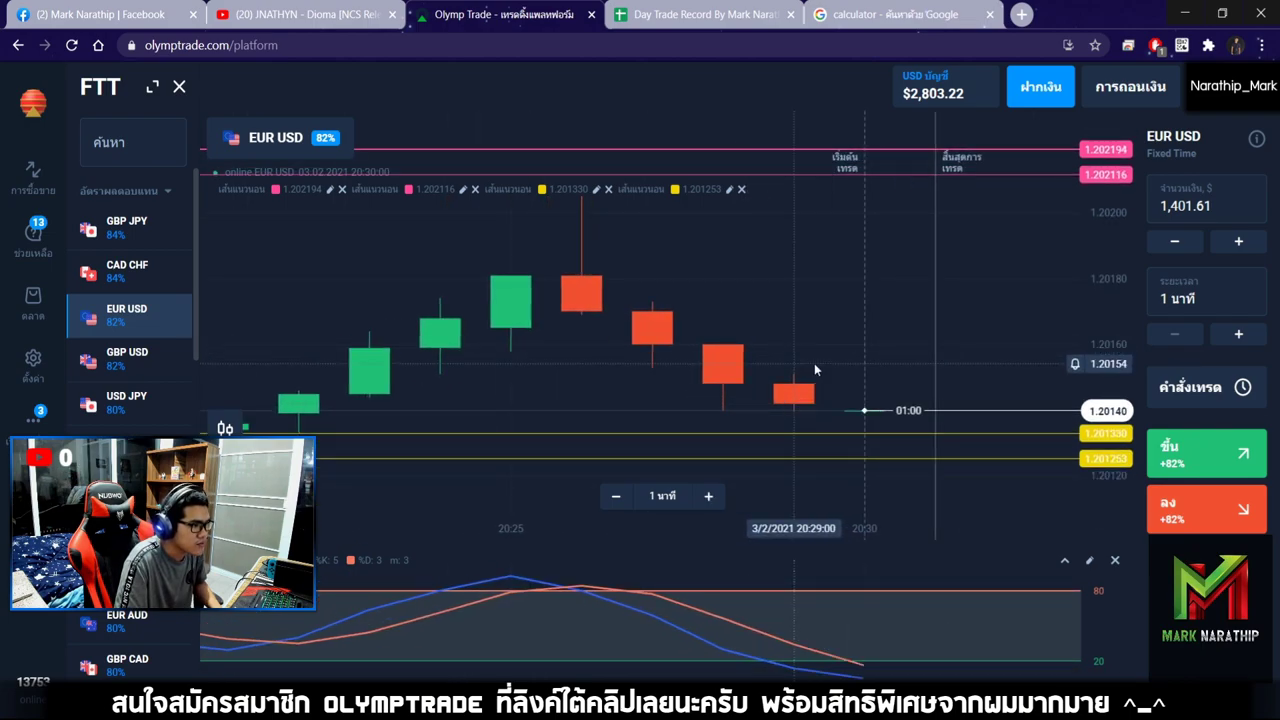
pyautogui.moveTo(840, 436); pyautogui.dragTo(775, 428)
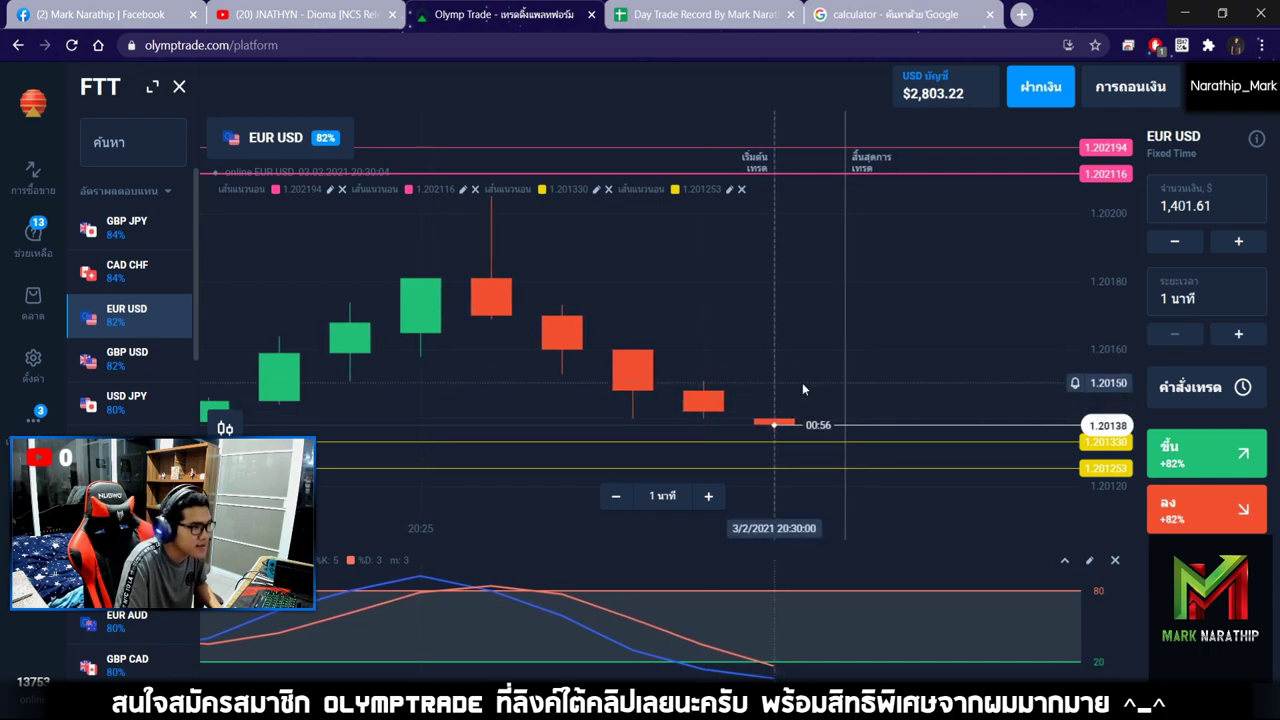
pyautogui.scroll(2, 802, 382)
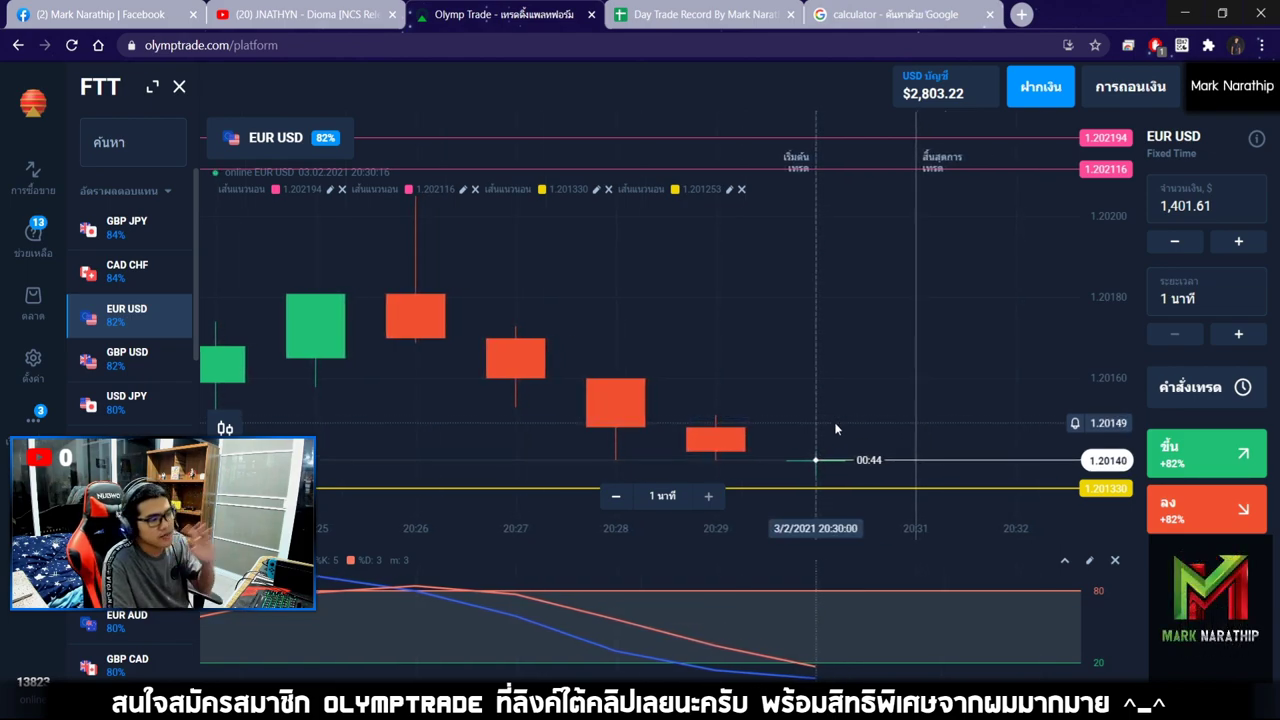
pyautogui.scroll(-2, 836, 429)
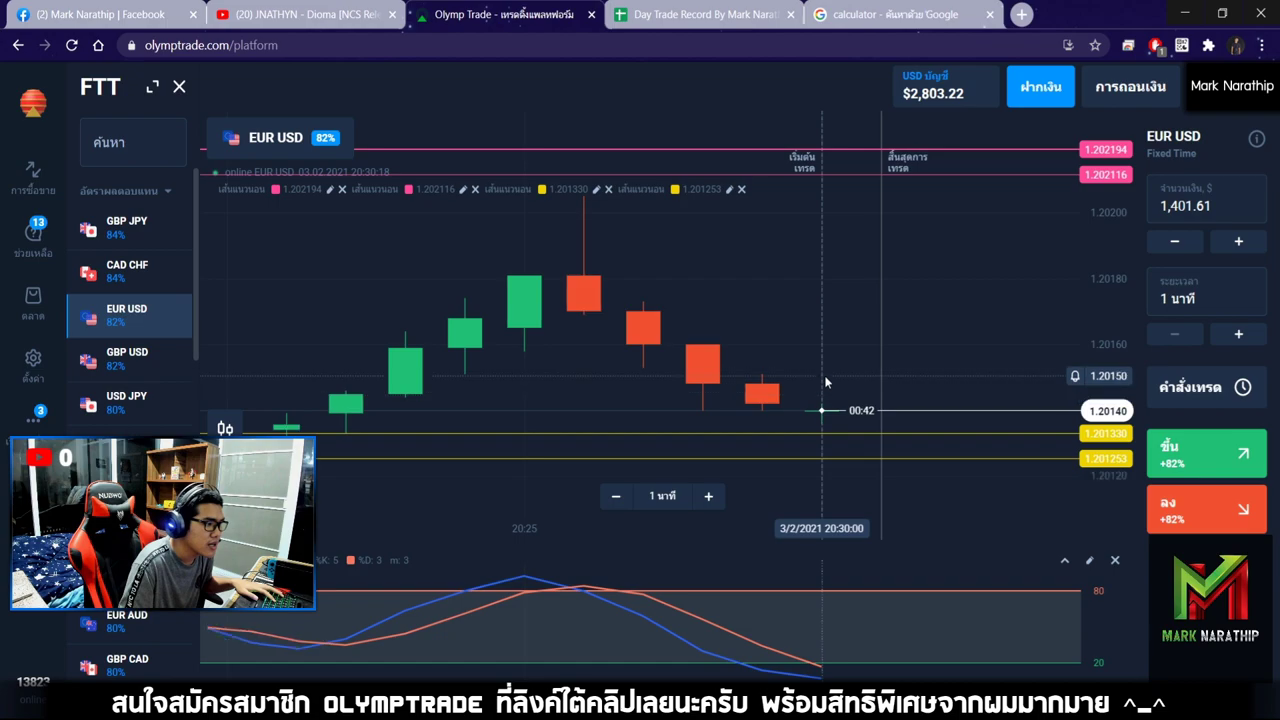
pyautogui.scroll(-3, 782, 337)
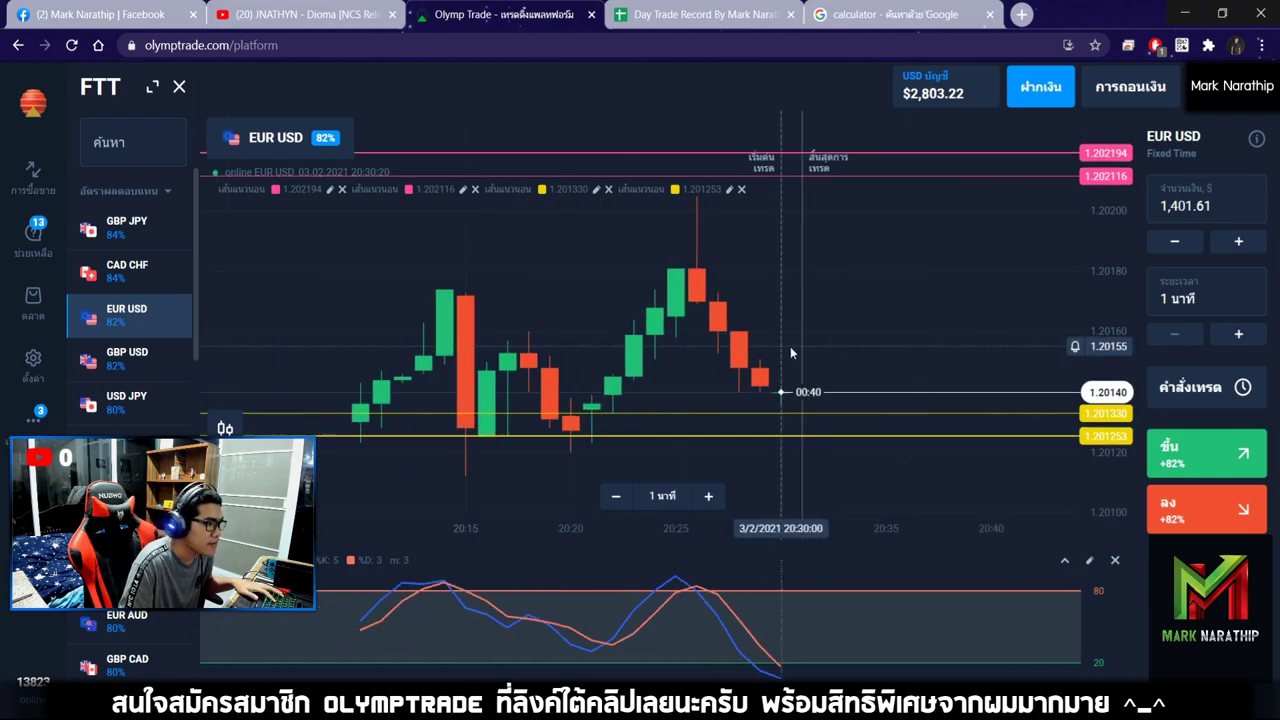
pyautogui.scroll(5, 826, 387)
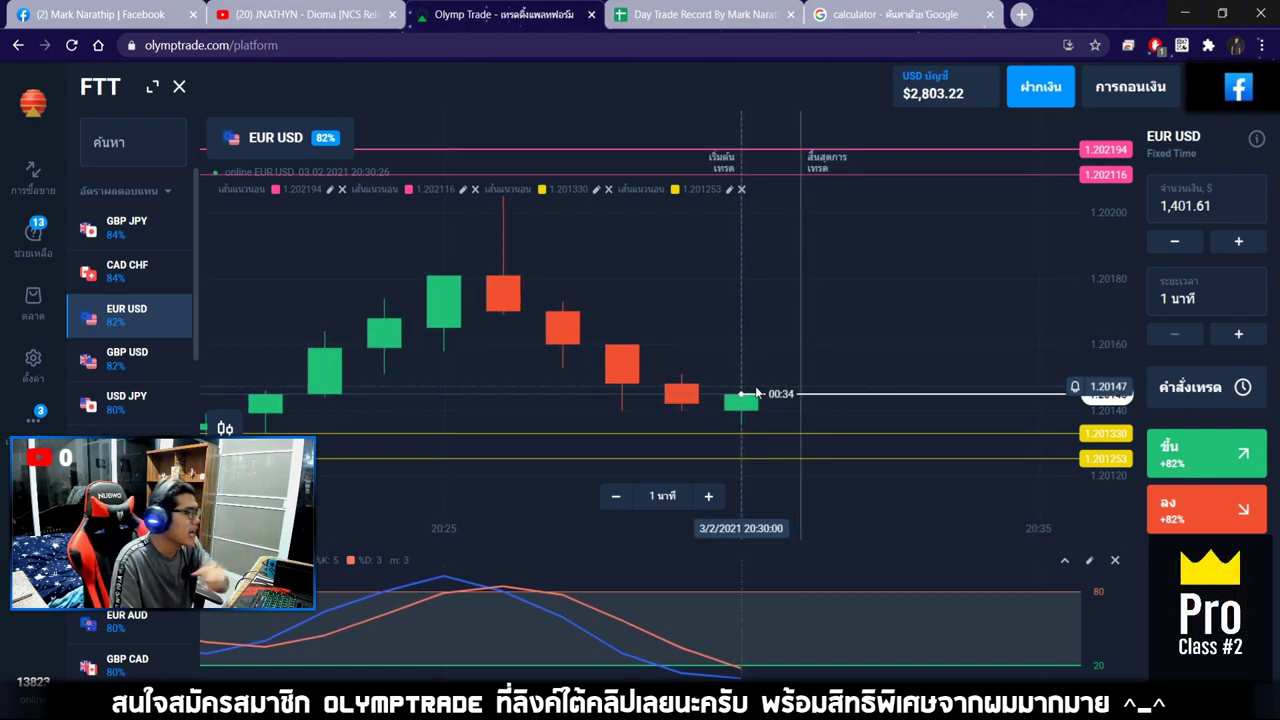
pyautogui.scroll(4, 757, 393)
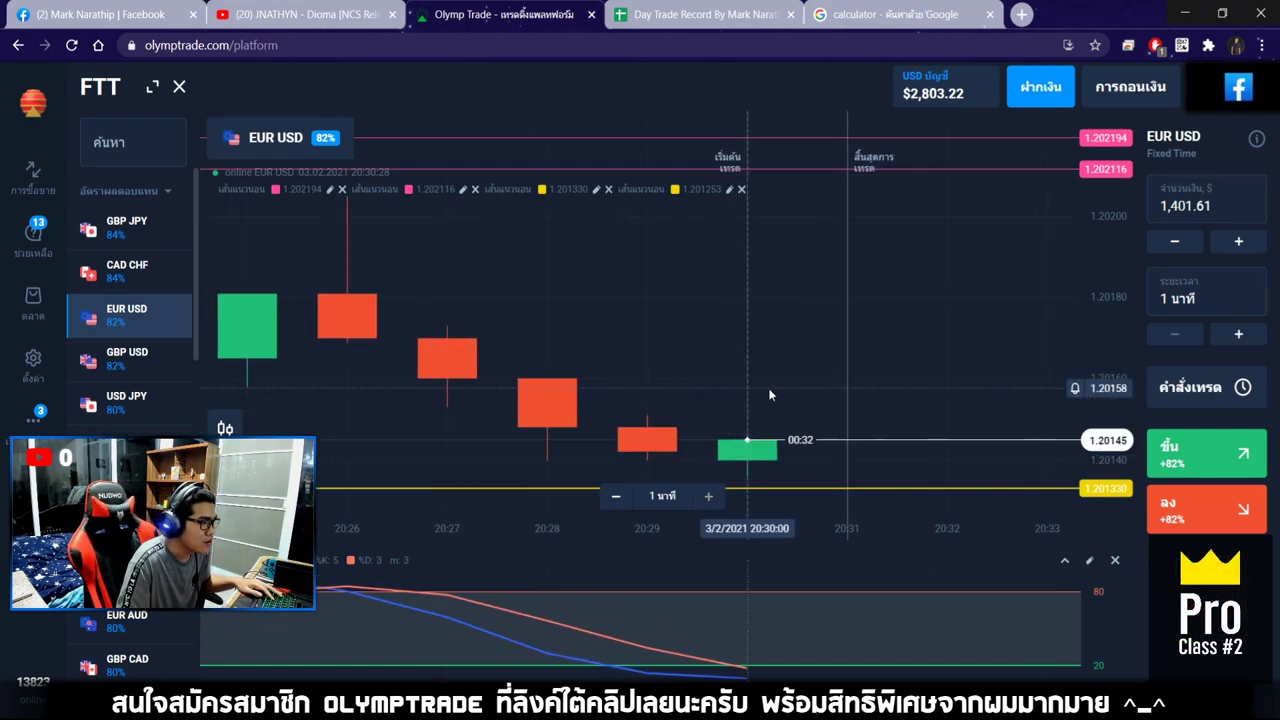
pyautogui.moveTo(776, 390); pyautogui.dragTo(798, 382)
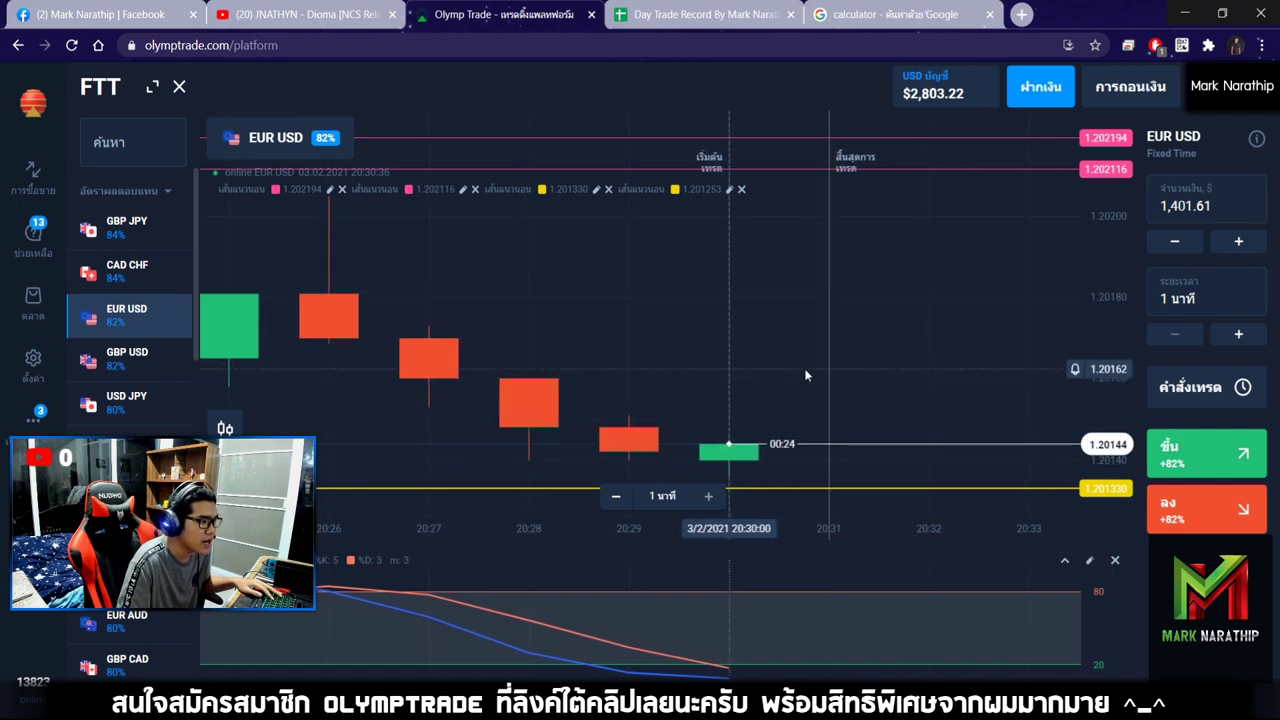
# - Examine the forming 20:30 EUR USD candle against the yellow horizontal lines at 1.201330 and 1.201253
pyautogui.scroll(-5, 806, 375)
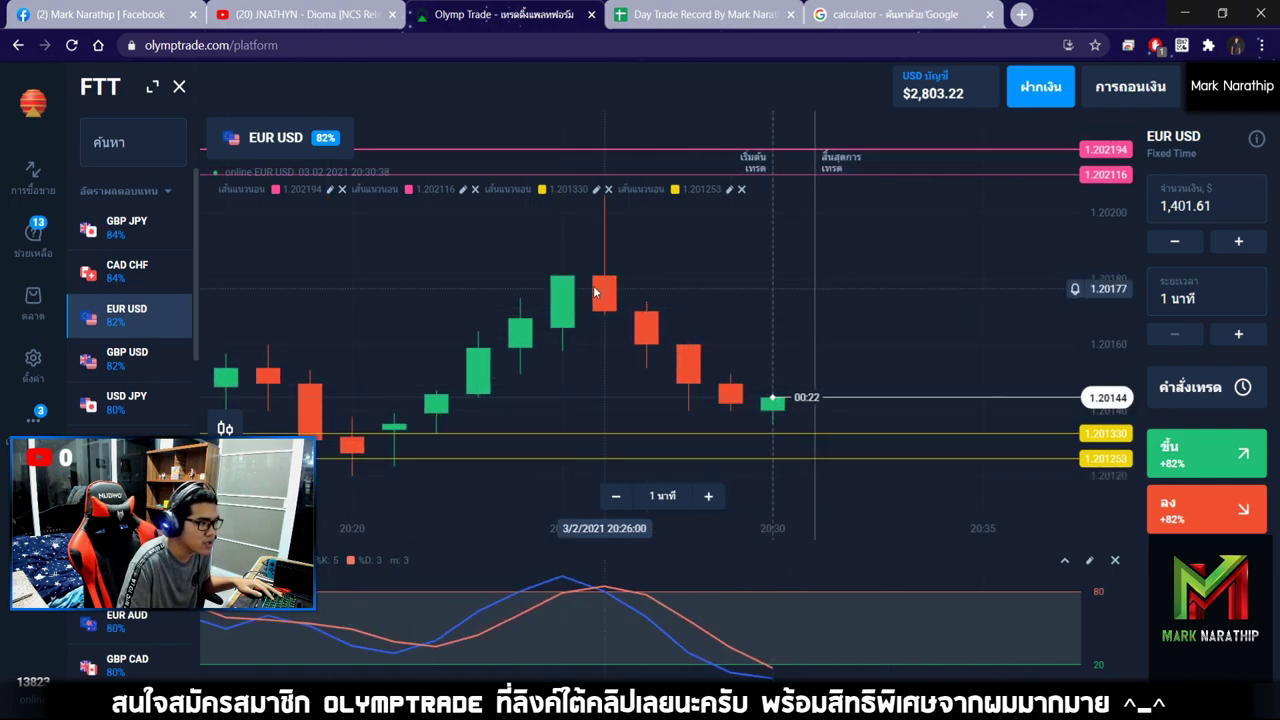
pyautogui.scroll(5, 820, 400)
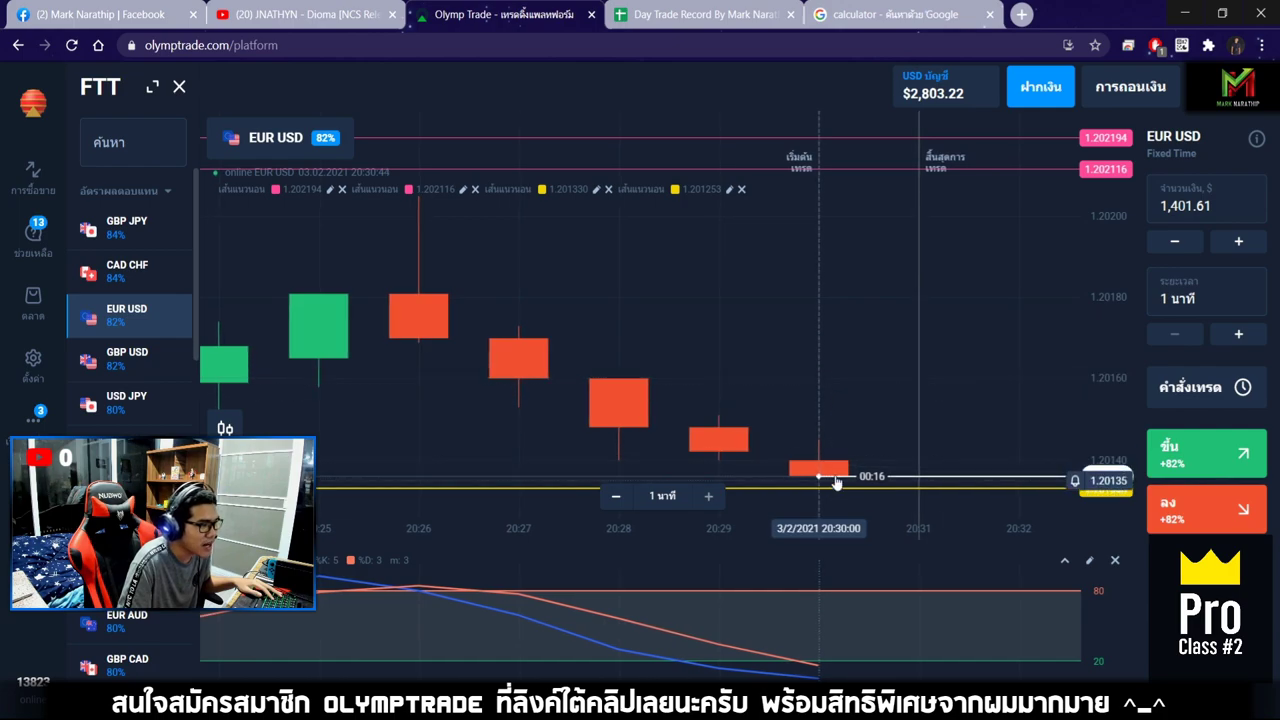
pyautogui.scroll(-2, 865, 413)
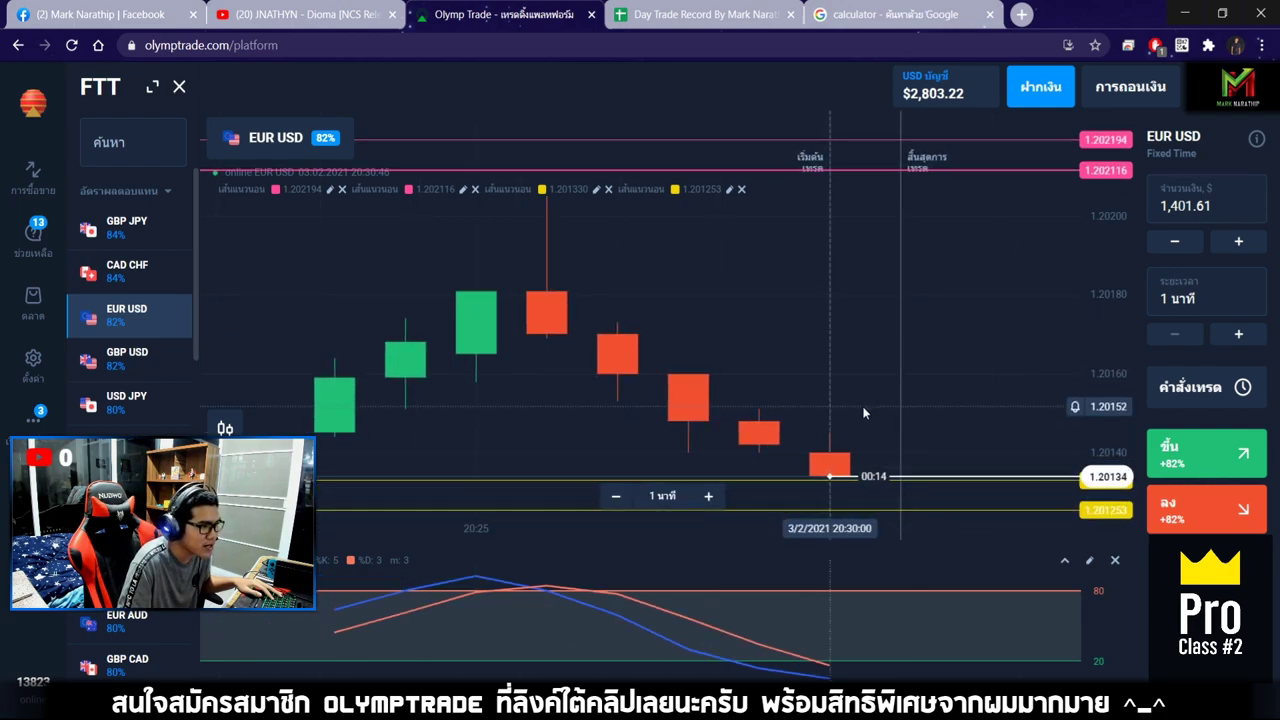
pyautogui.scroll(2, 864, 410)
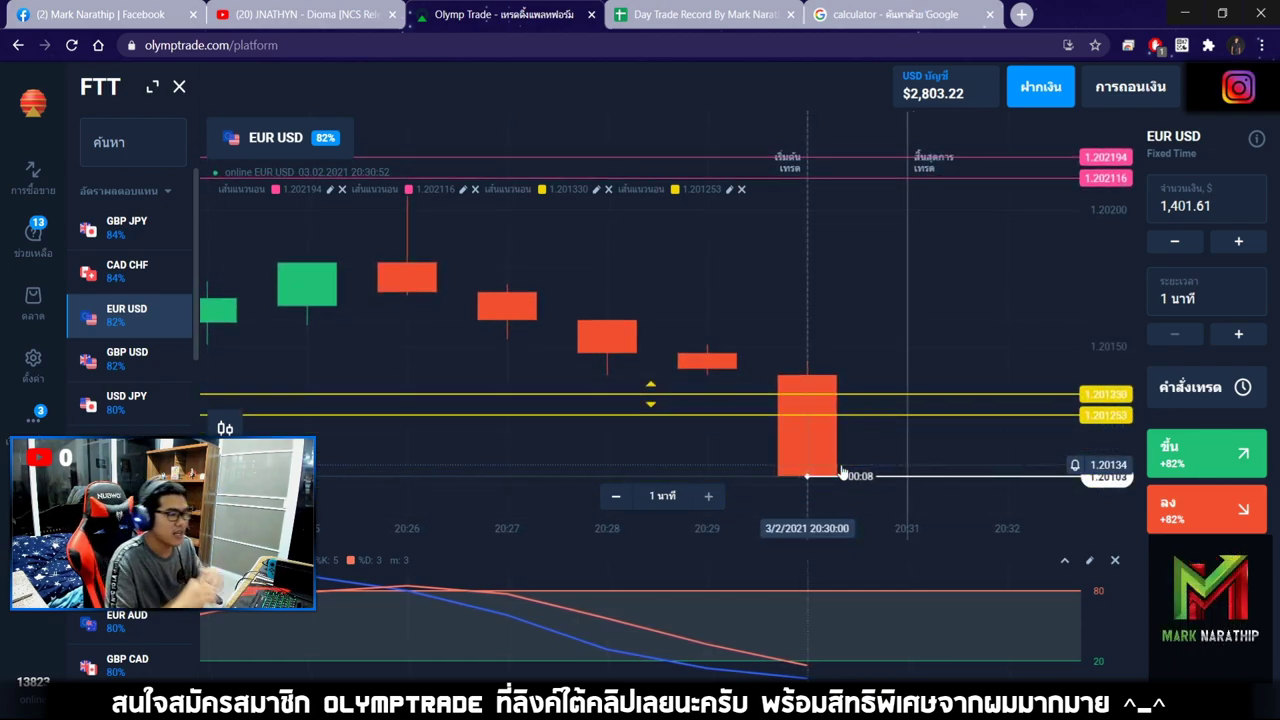
pyautogui.scroll(-3, 850, 434)
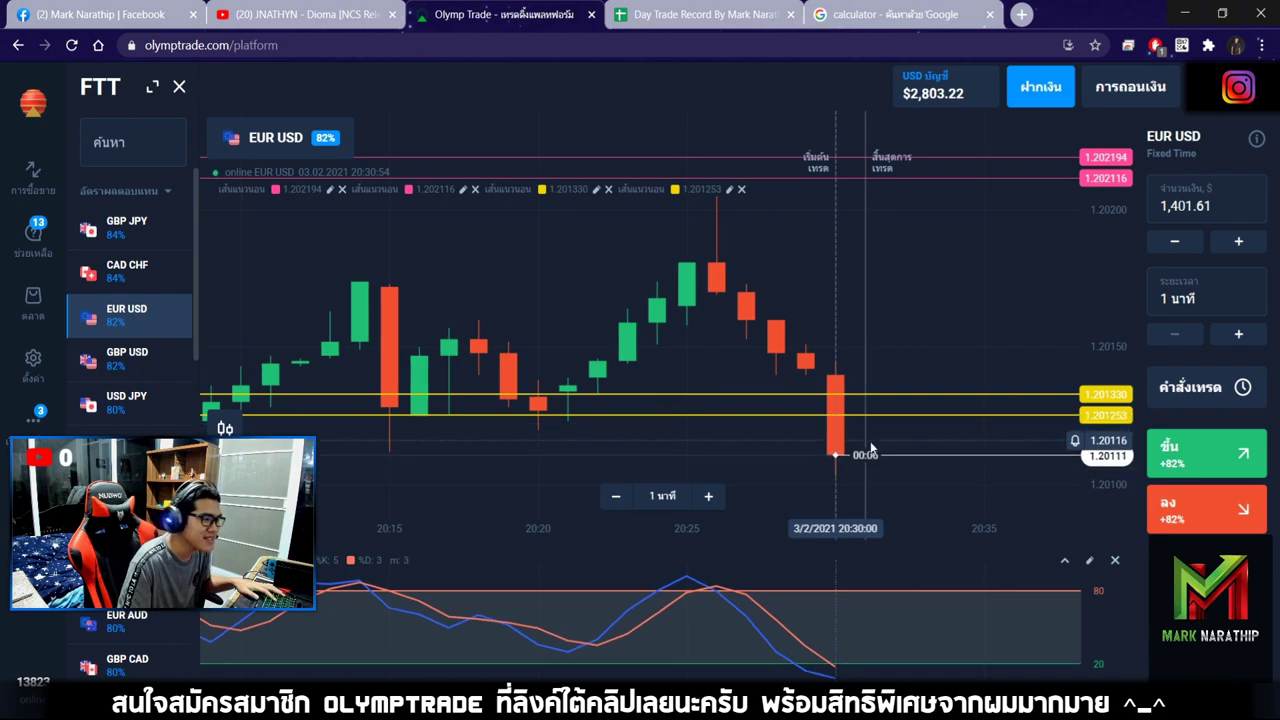
# - Move the two yellow horizontal lines down to 1.201028 and 1.200857, matching the 19:59 candle body and the 20:02 wick
pyautogui.scroll(-2, 900, 455)
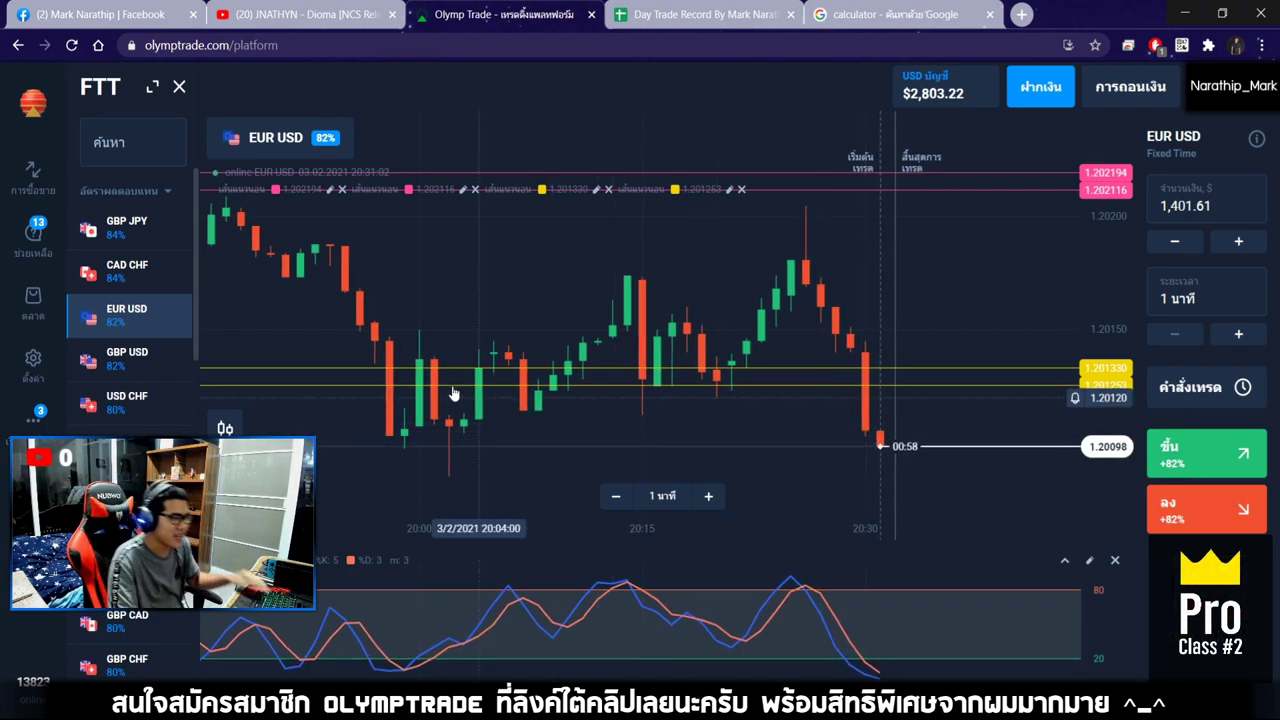
pyautogui.moveTo(460, 385); pyautogui.dragTo(461, 450)
pyautogui.moveTo(460, 368); pyautogui.dragTo(457, 438)
pyautogui.scroll(5, 341, 398)
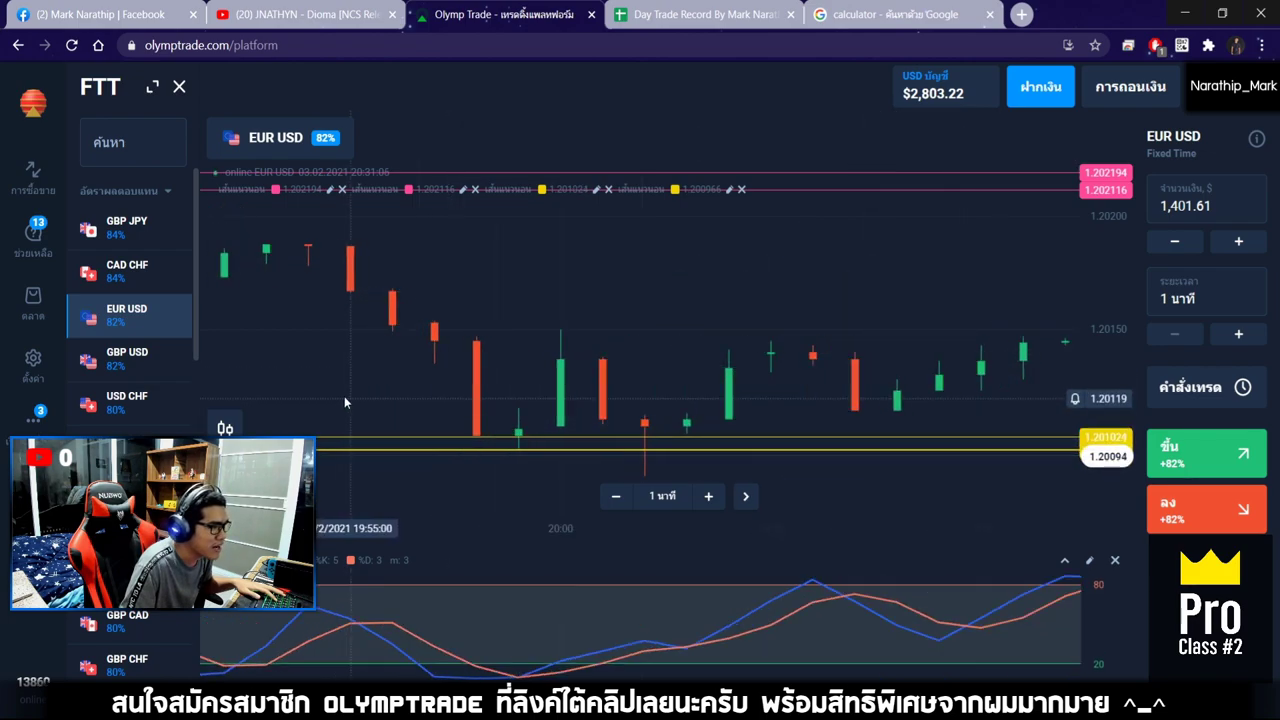
pyautogui.moveTo(561, 427); pyautogui.dragTo(562, 428)
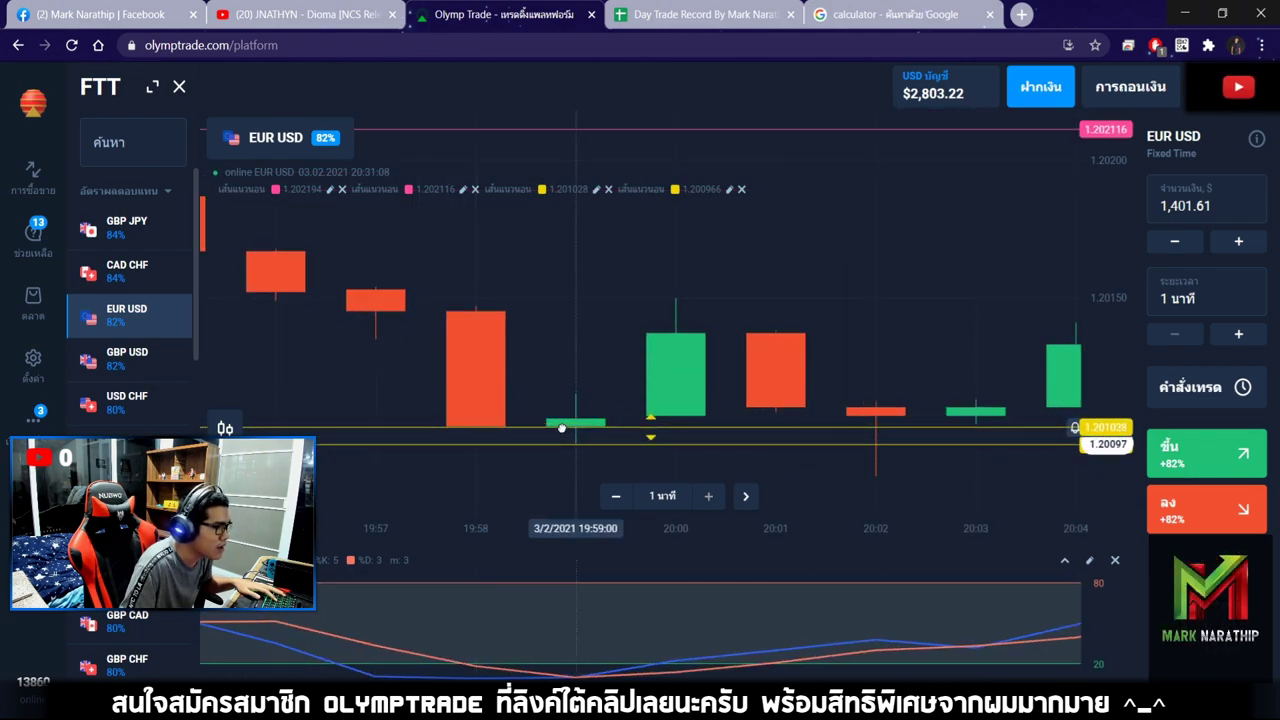
pyautogui.moveTo(870, 444); pyautogui.dragTo(898, 475)
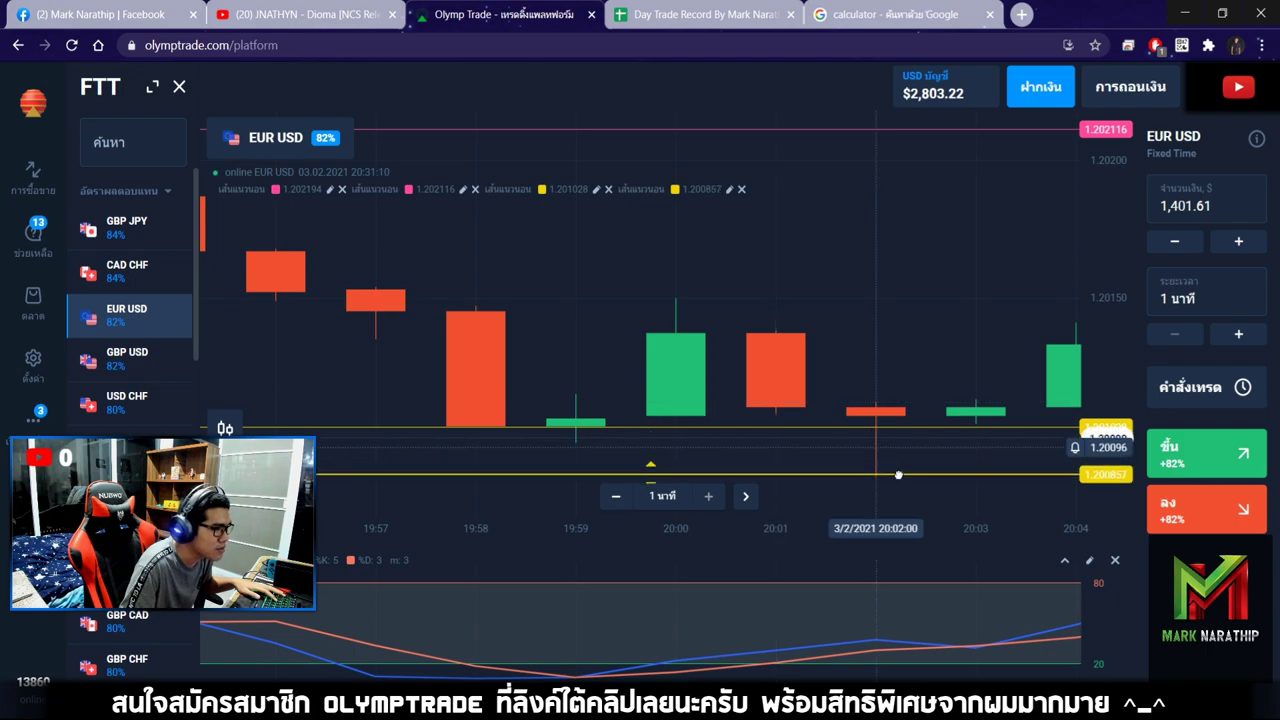
# - Return to the current EUR USD candle and compare the price history since 19:00 with the yellow and pink levels
pyautogui.scroll(-5, 901, 475)
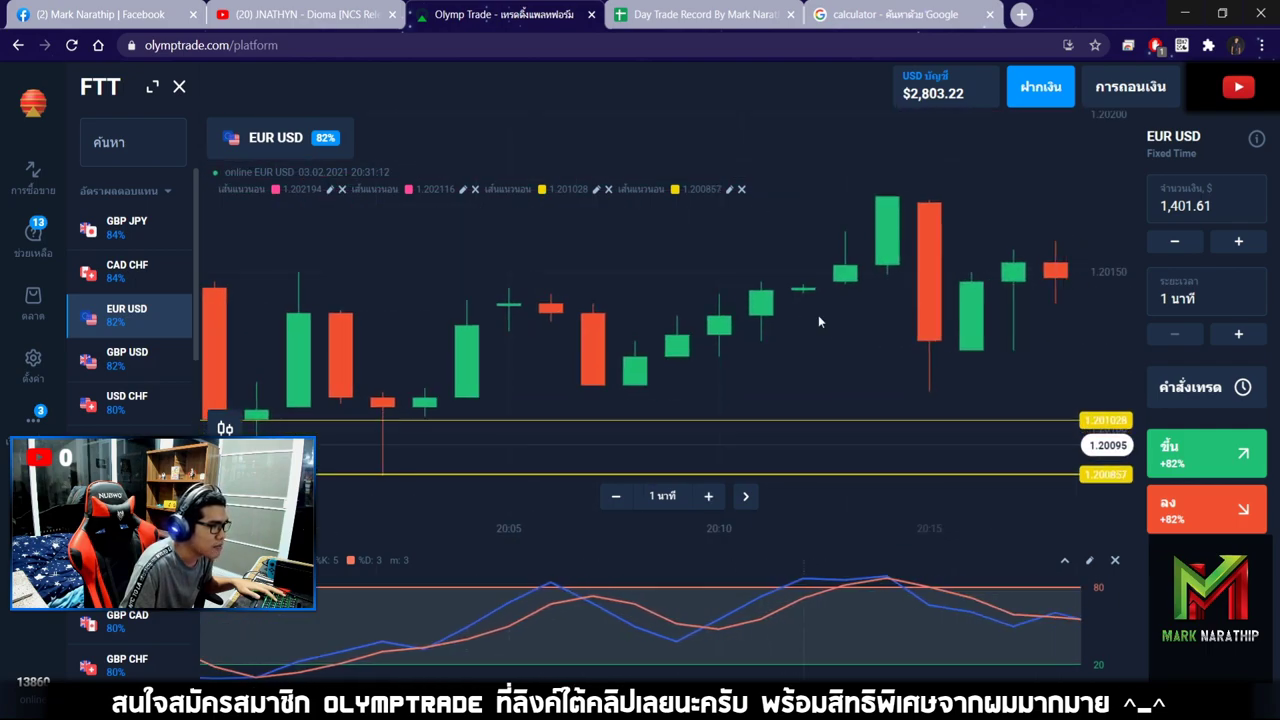
pyautogui.scroll(-5, 806, 314)
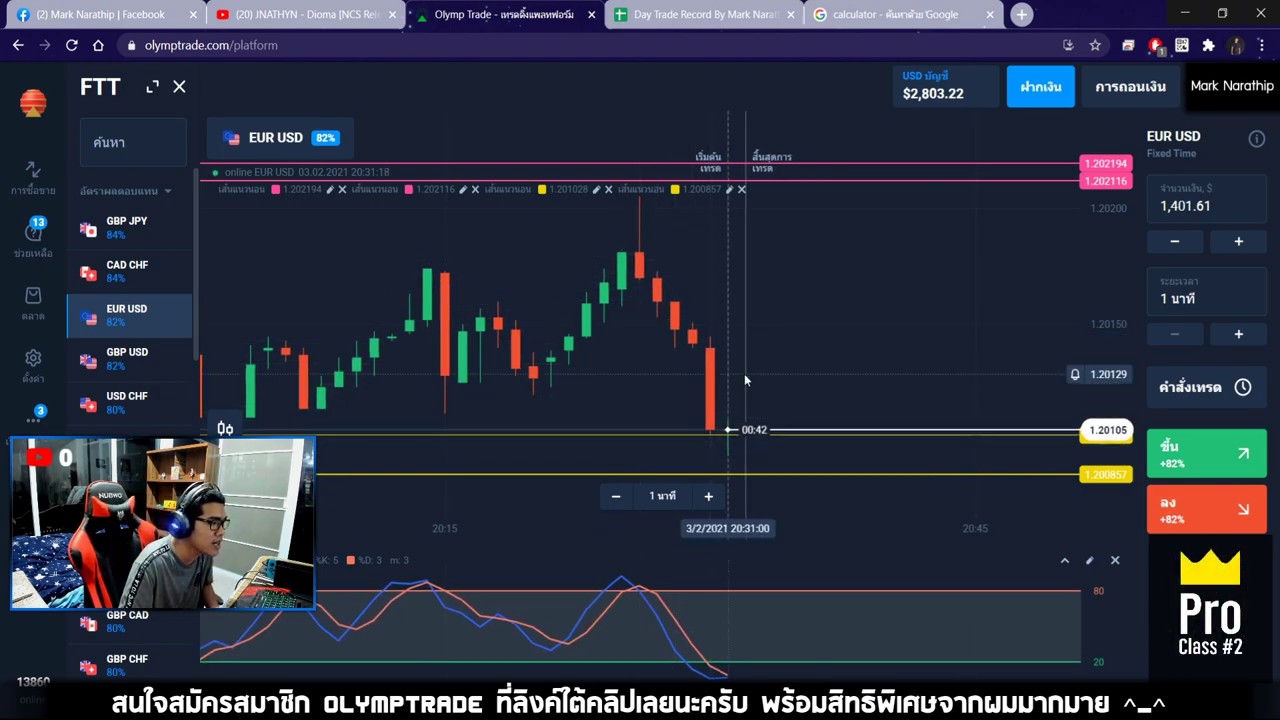
pyautogui.moveTo(742, 373); pyautogui.dragTo(763, 378)
pyautogui.scroll(-5, 763, 374)
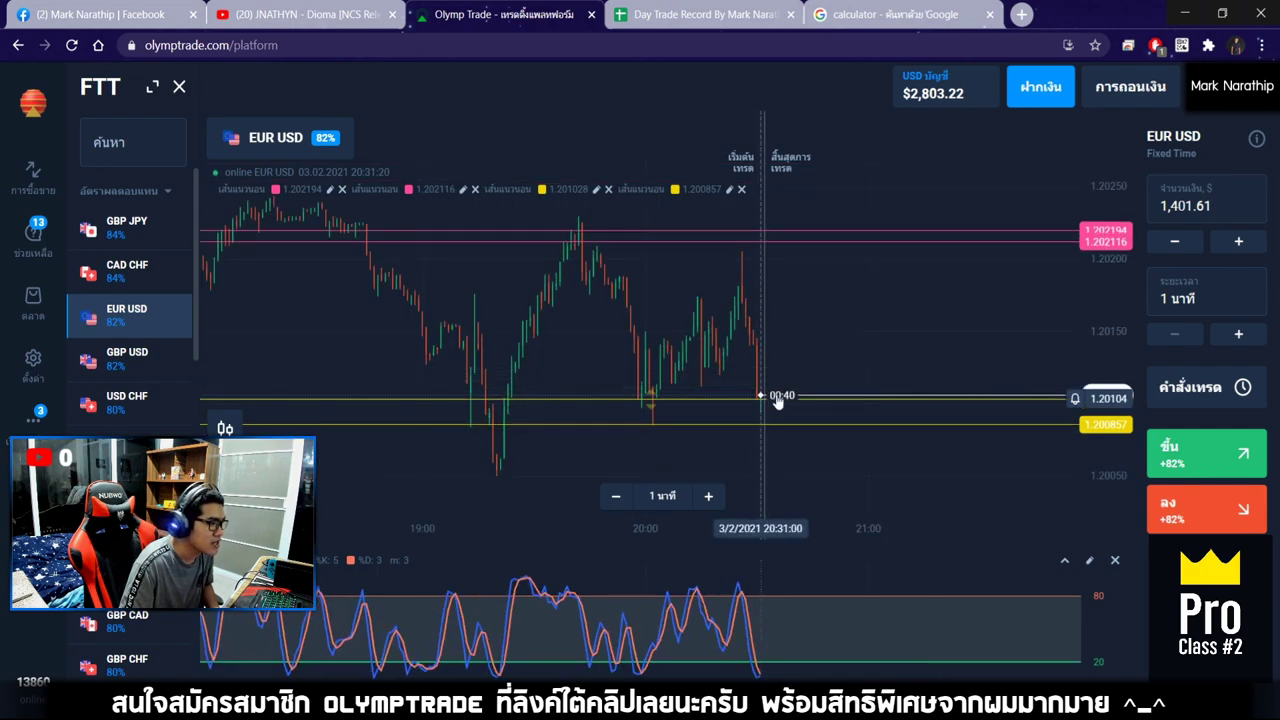
pyautogui.scroll(2, 823, 347)
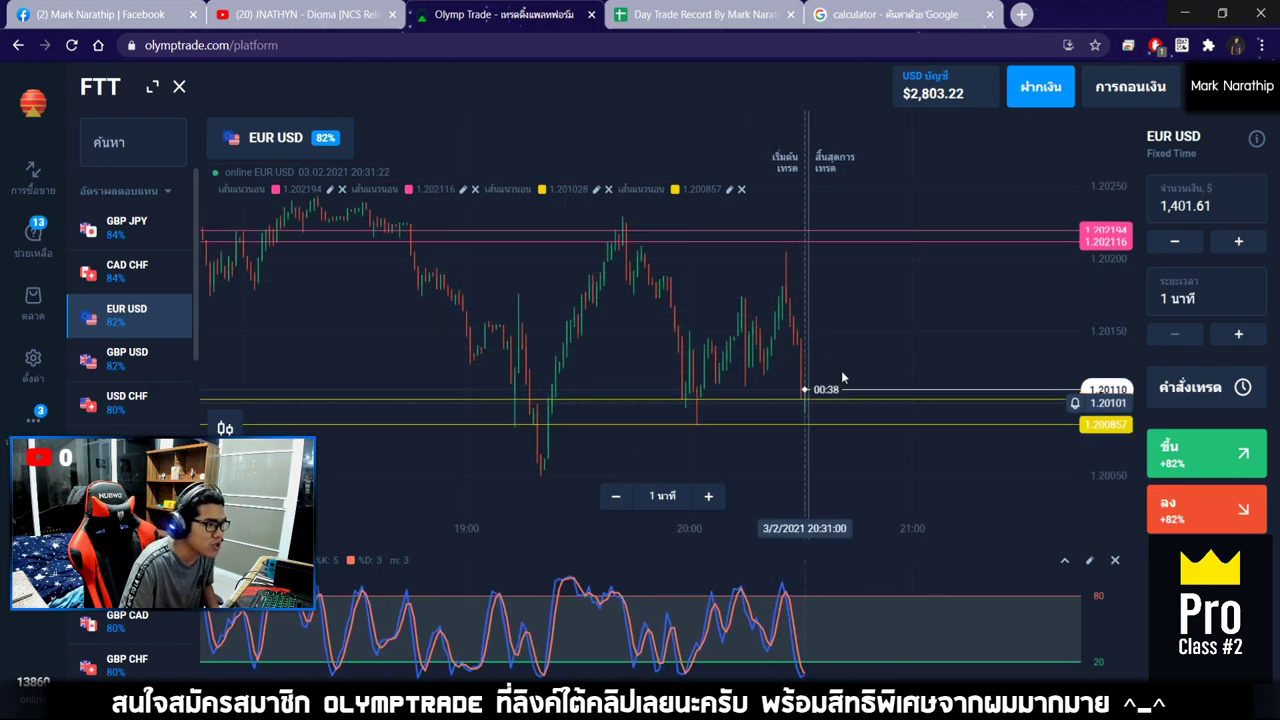
pyautogui.scroll(5, 774, 375)
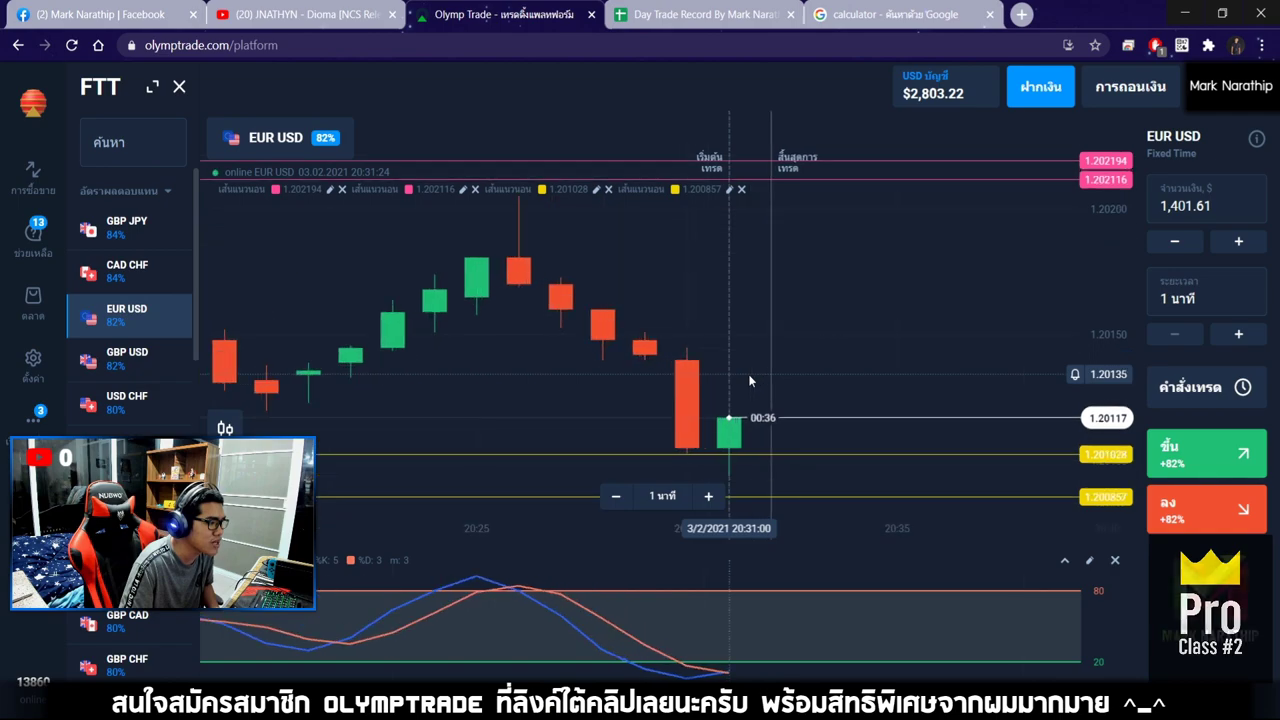
pyautogui.scroll(2, 780, 385)
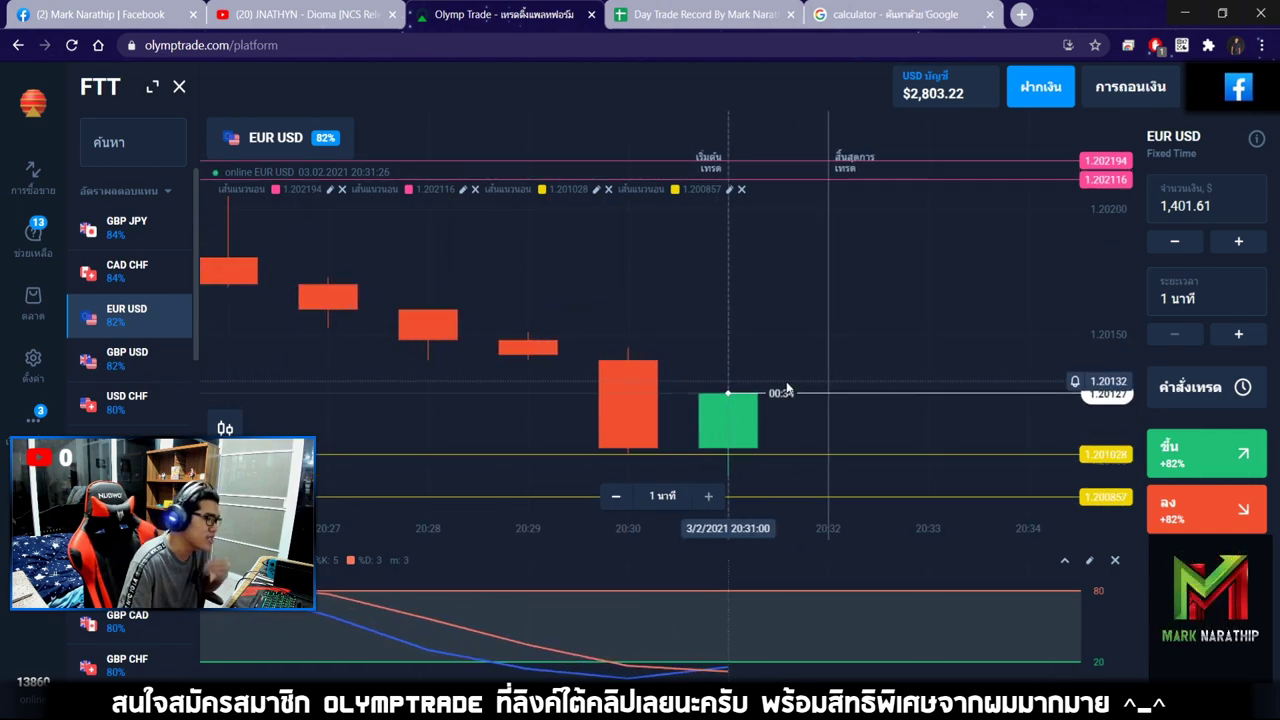
# - Follow the 20:31 and 20:32 candles against the yellow 1.201028 line and the stochastic oscillator
pyautogui.scroll(-2, 778, 377)
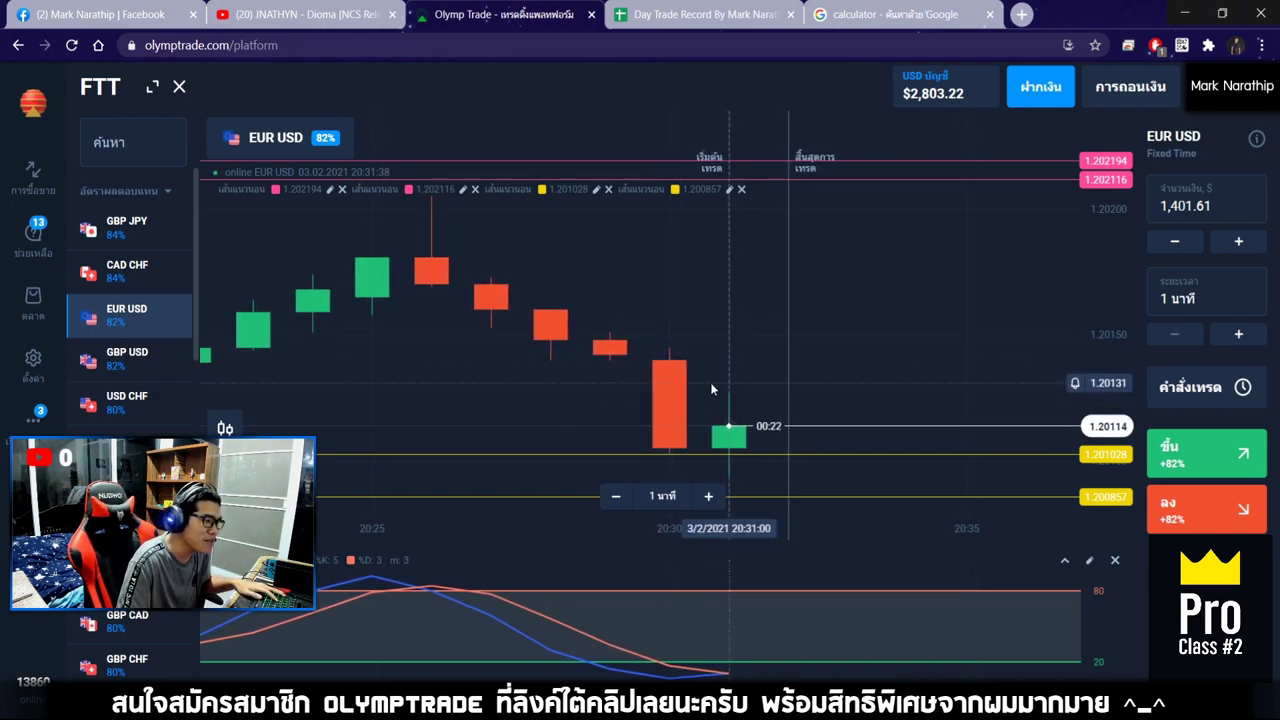
pyautogui.moveTo(740, 388); pyautogui.dragTo(790, 378)
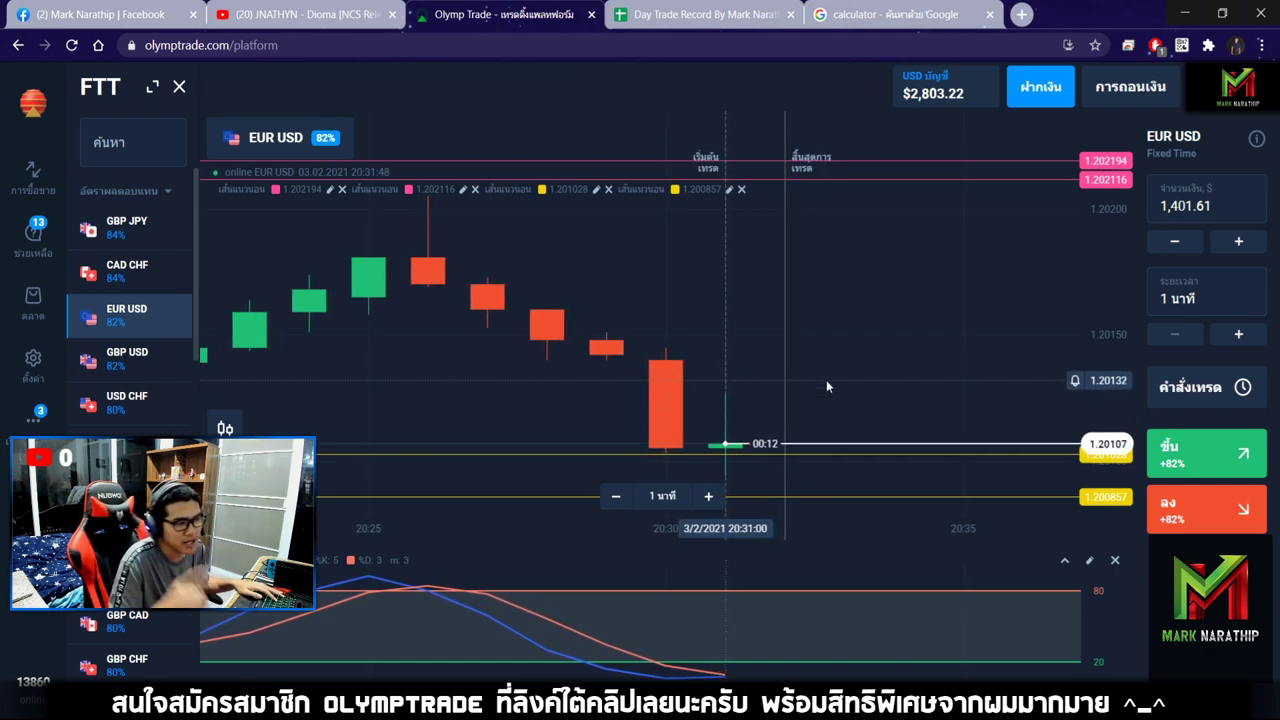
pyautogui.scroll(2, 826, 380)
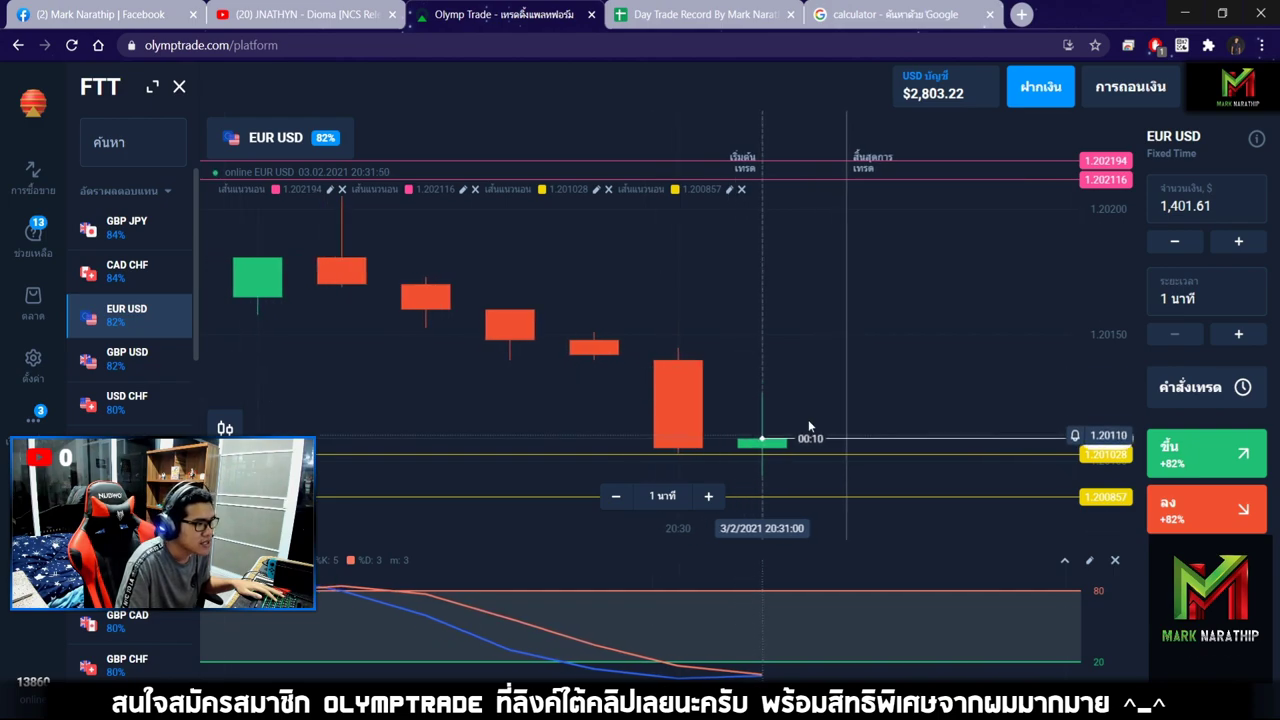
pyautogui.moveTo(858, 359); pyautogui.dragTo(826, 350)
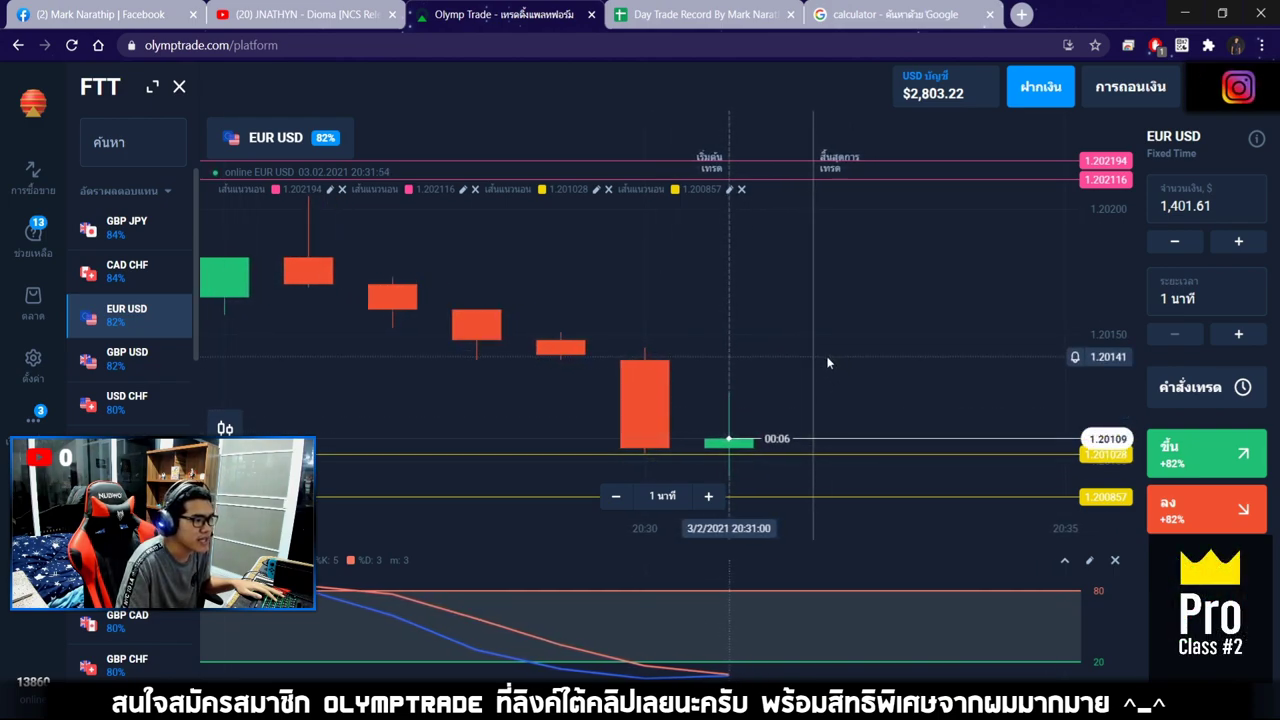
pyautogui.moveTo(834, 377); pyautogui.dragTo(860, 362)
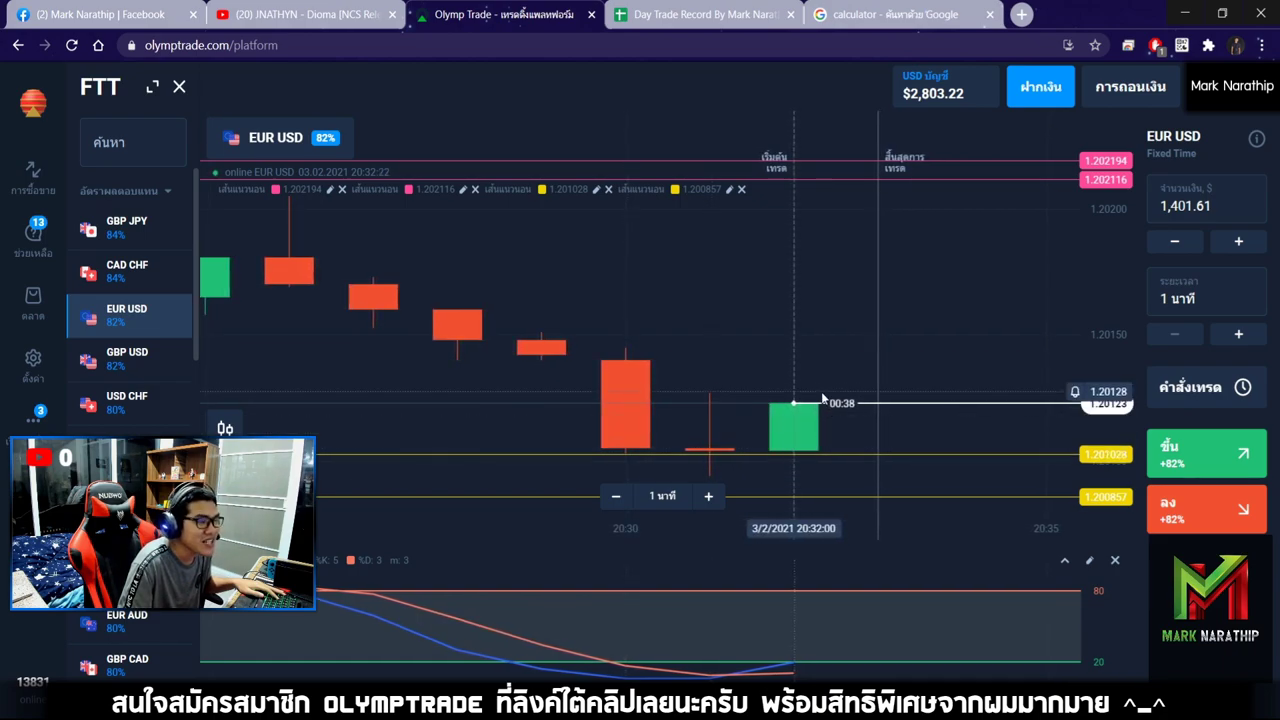
pyautogui.moveTo(820, 397); pyautogui.dragTo(849, 384)
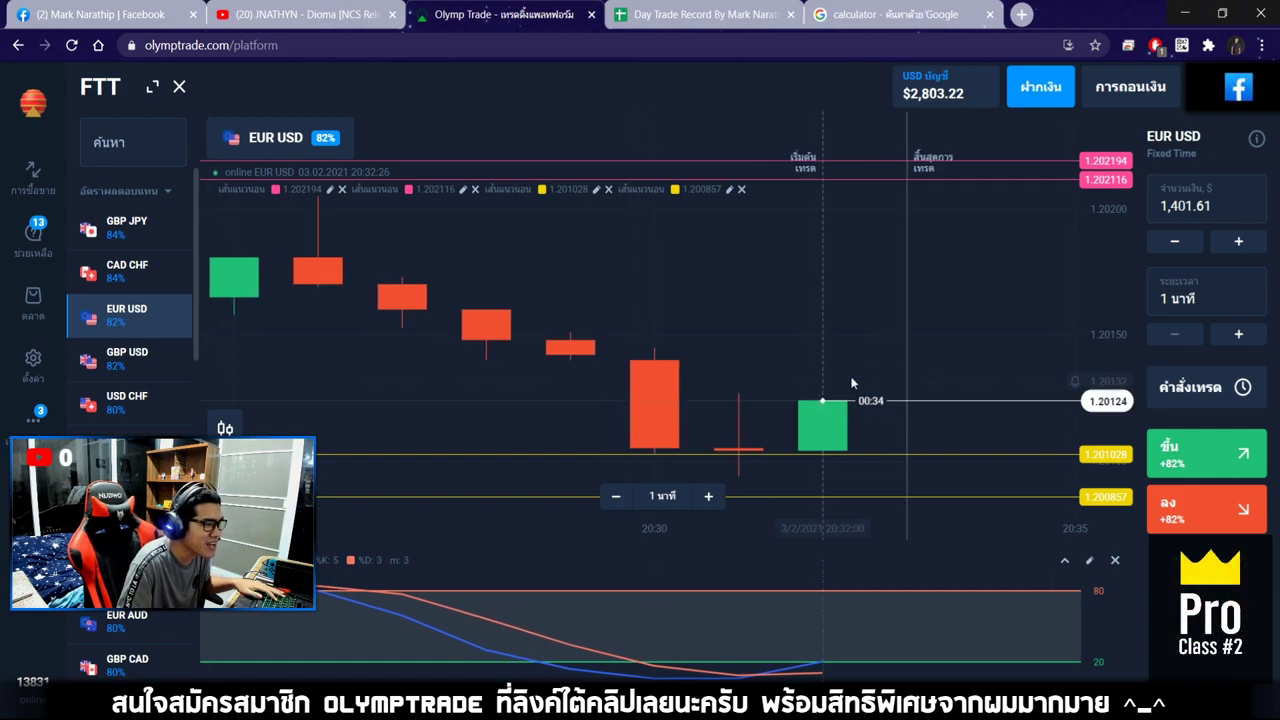
# - Study the 20:32 candle alongside the swings since 20:15 and the stochastic oscillator to judge a trade entry
pyautogui.scroll(-4, 849, 385)
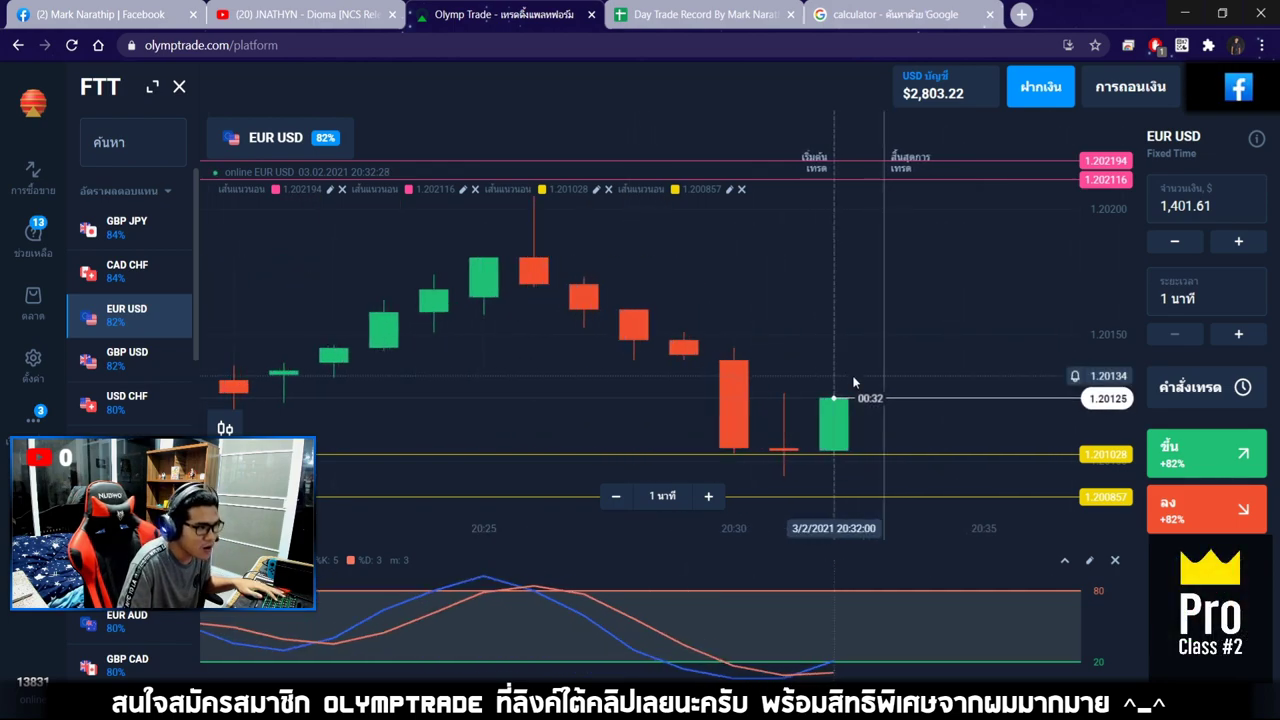
pyautogui.scroll(3, 854, 382)
pyautogui.scroll(1, 878, 274)
pyautogui.moveTo(878, 274); pyautogui.dragTo(784, 352)
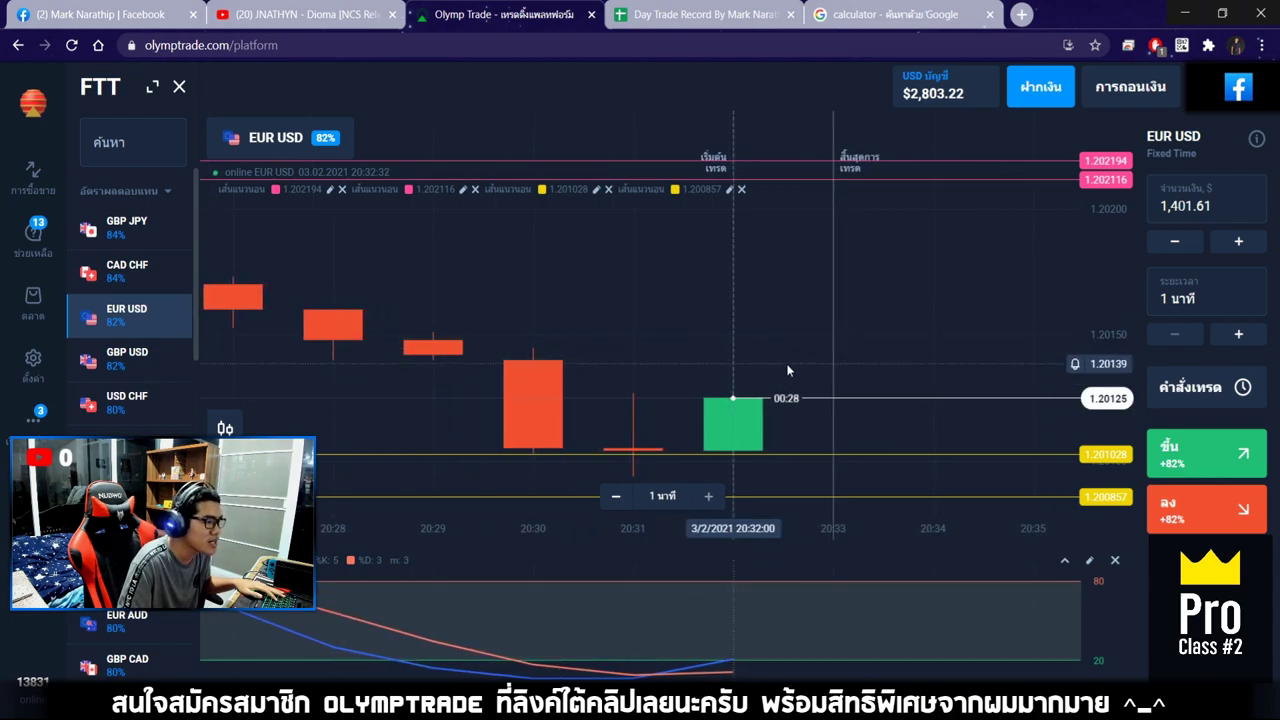
pyautogui.scroll(-1, 772, 356)
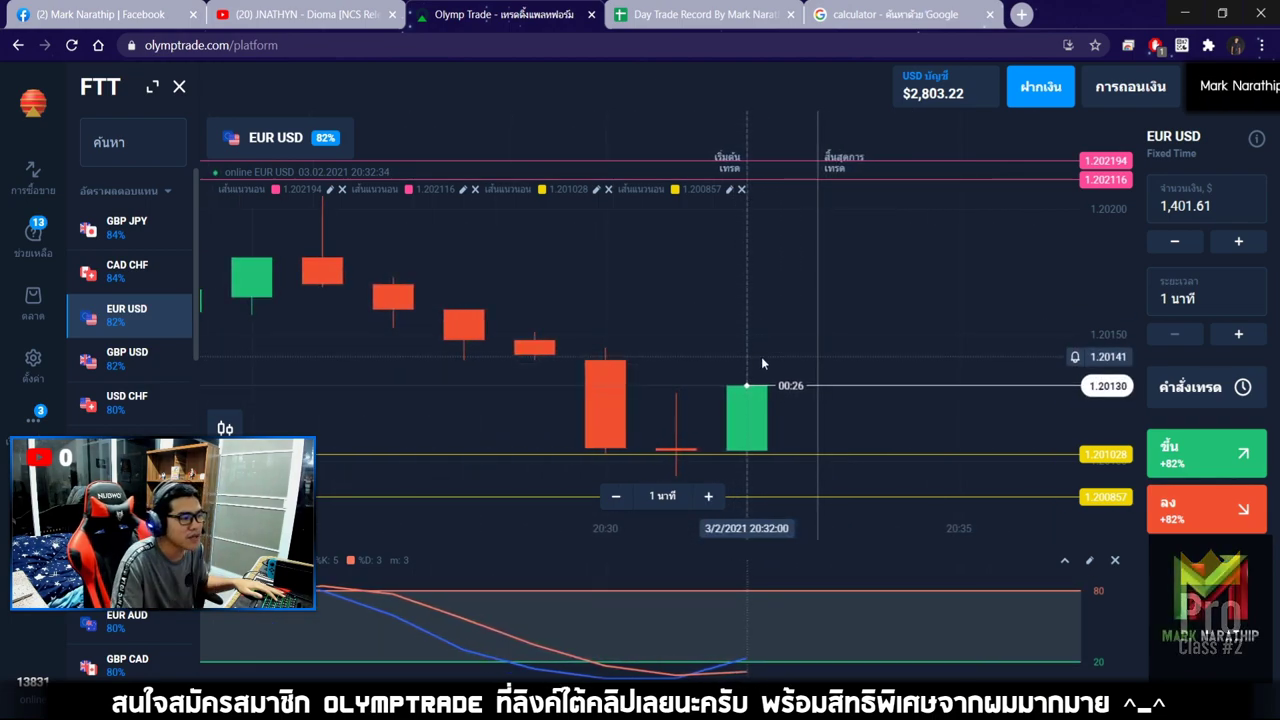
pyautogui.scroll(-2, 786, 389)
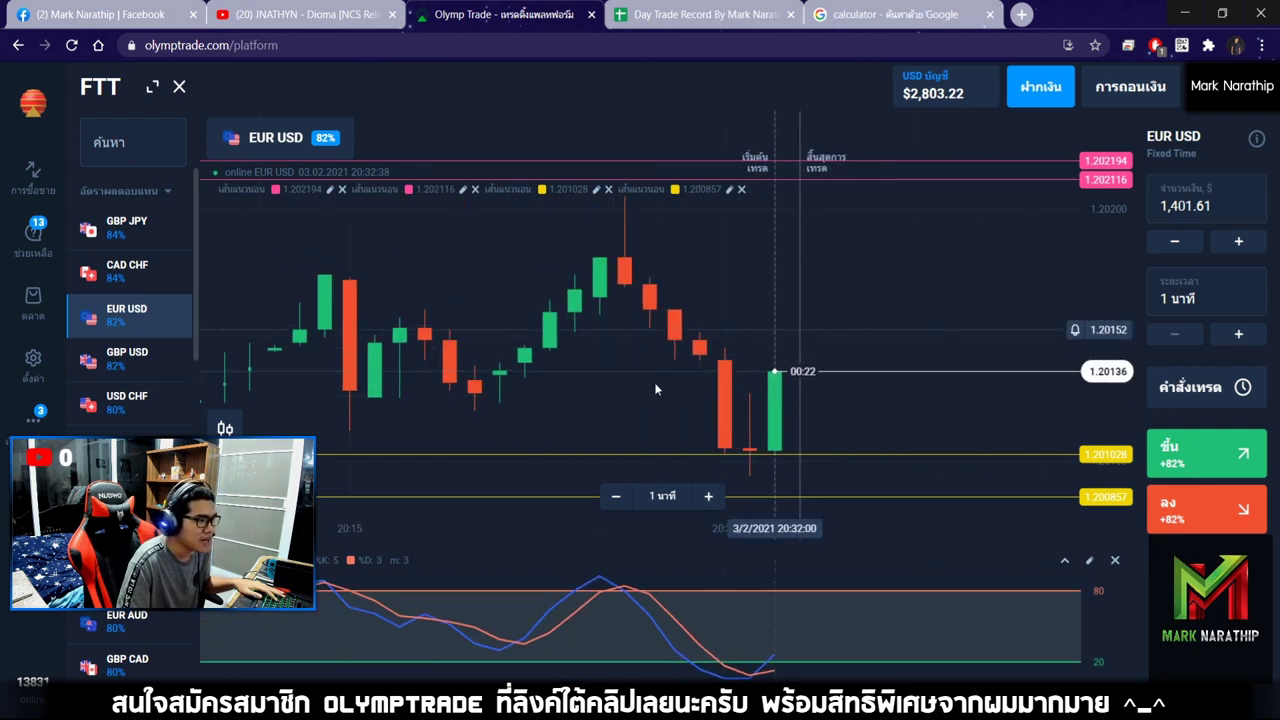
pyautogui.scroll(-1, 827, 370)
pyautogui.scroll(3, 845, 401)
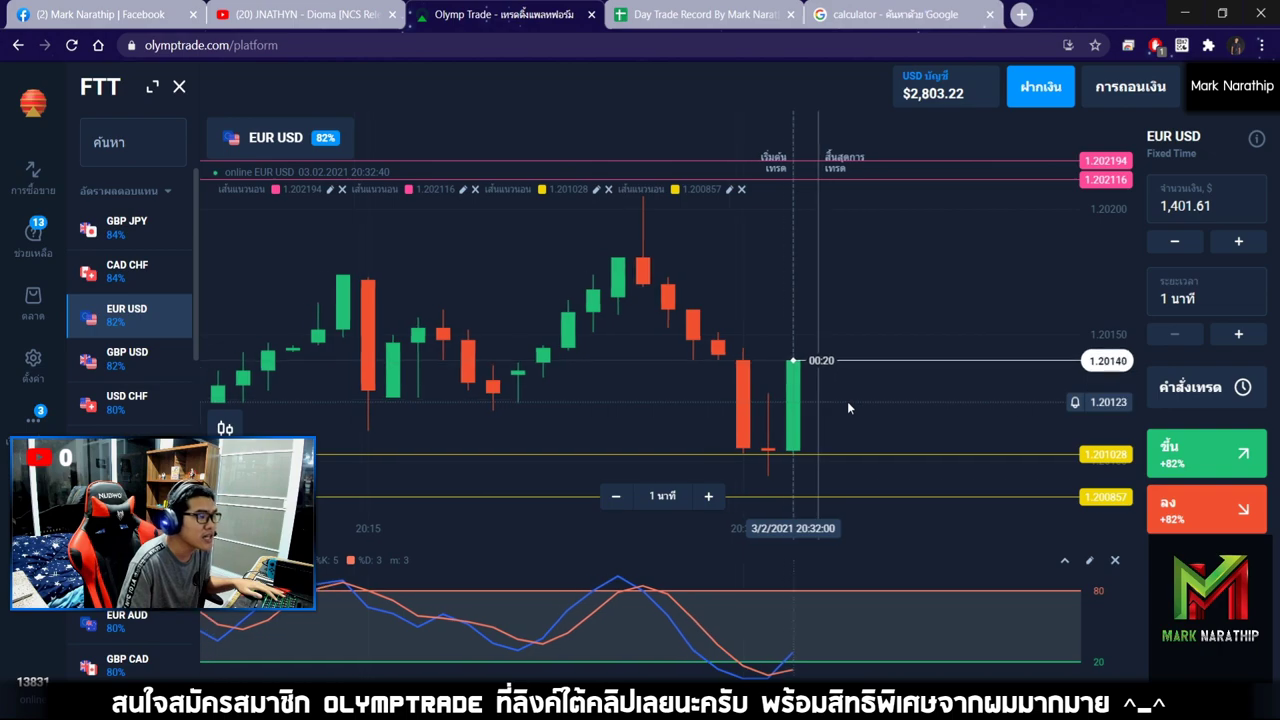
pyautogui.scroll(2, 783, 396)
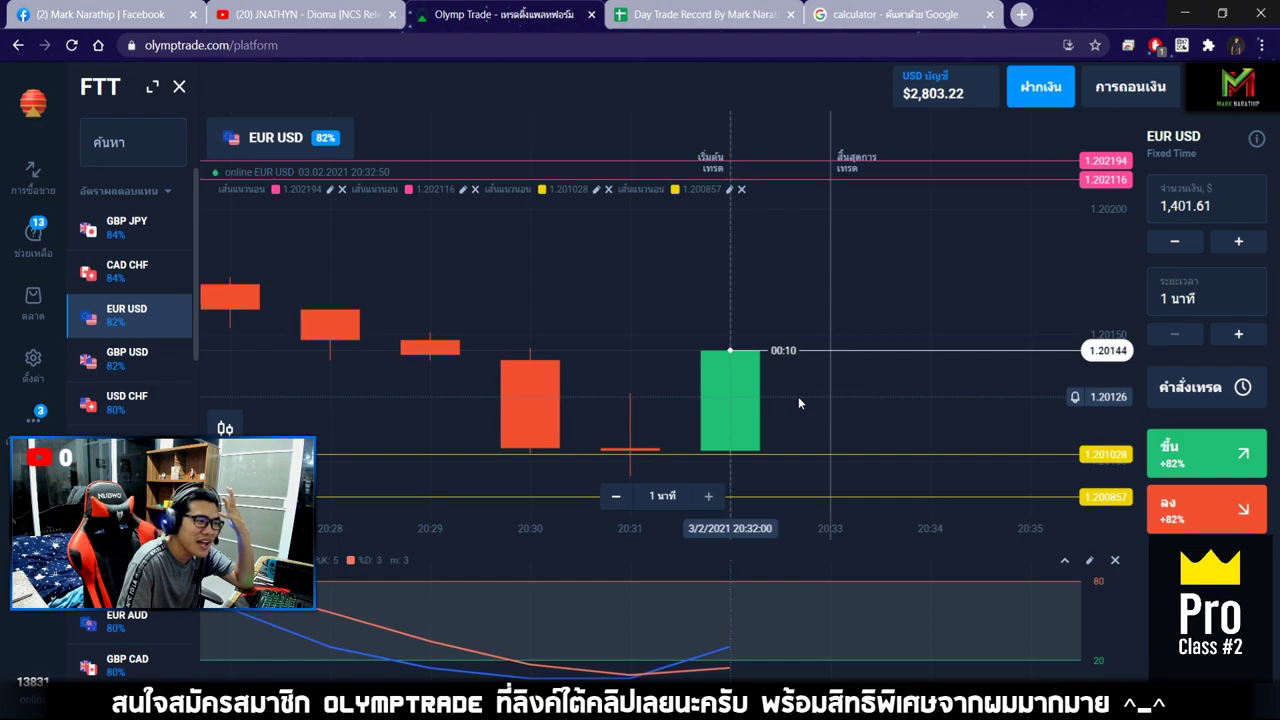
pyautogui.scroll(-2, 790, 402)
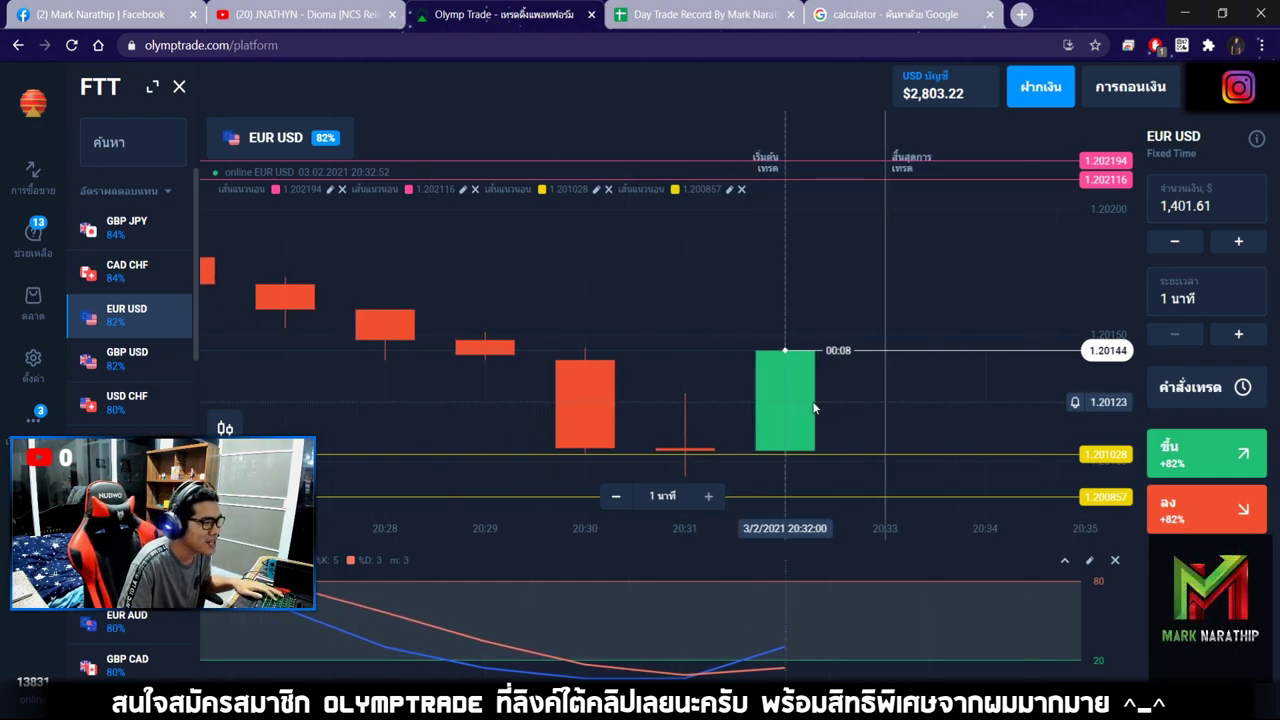
pyautogui.scroll(3, 812, 395)
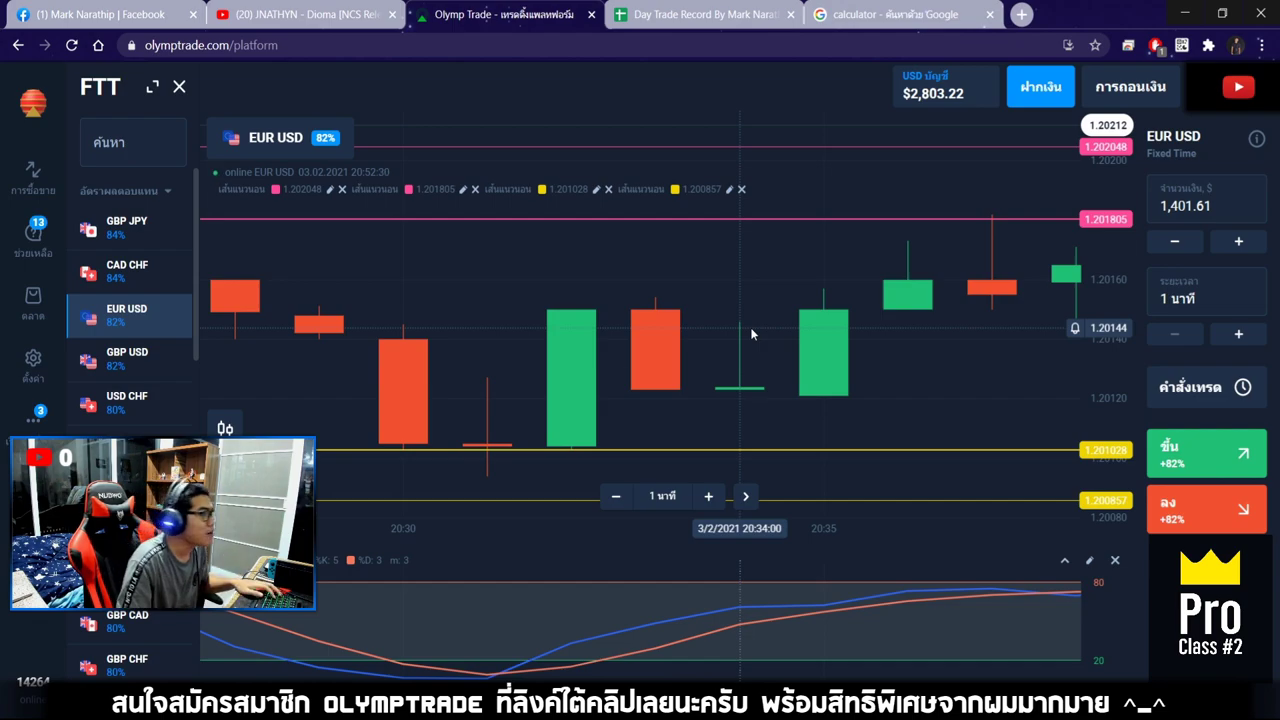
# - Review the EUR USD candles up to 20:52 and the earlier swing highs against the pink lines at 1.202048 and 1.201805
pyautogui.scroll(-4, 710, 328)
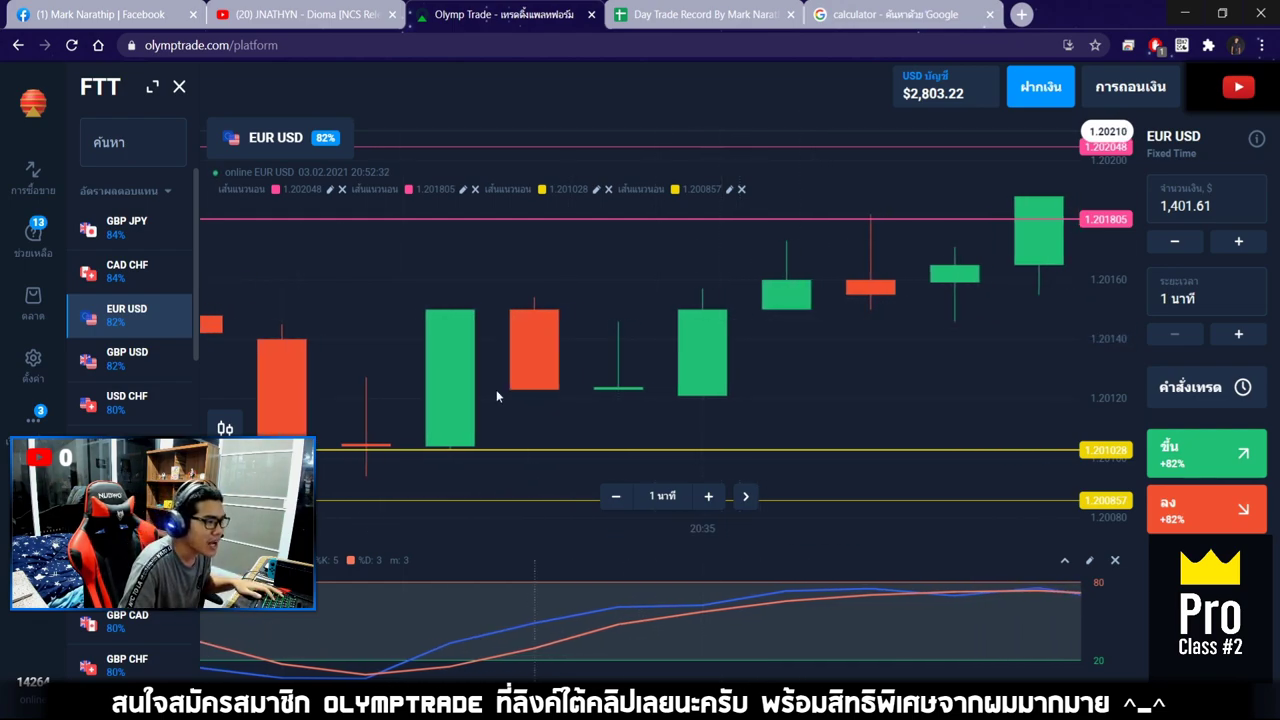
pyautogui.scroll(-2, 585, 343)
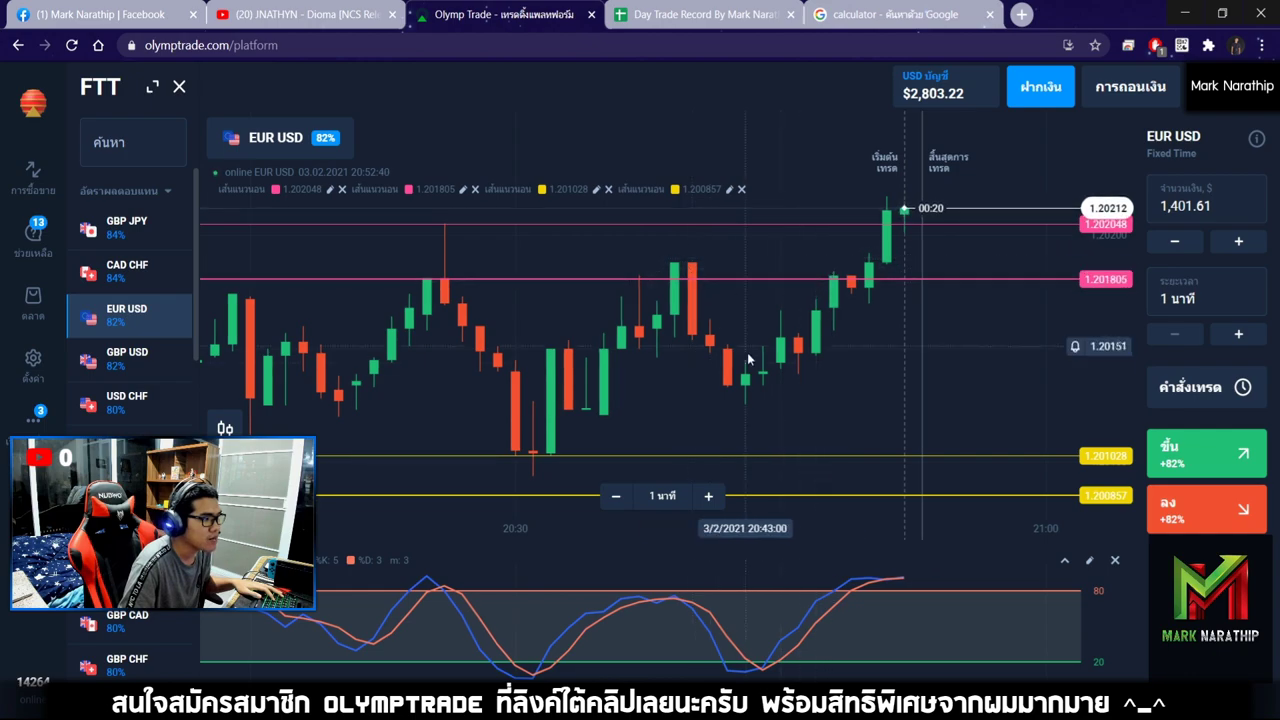
pyautogui.scroll(-2, 634, 294)
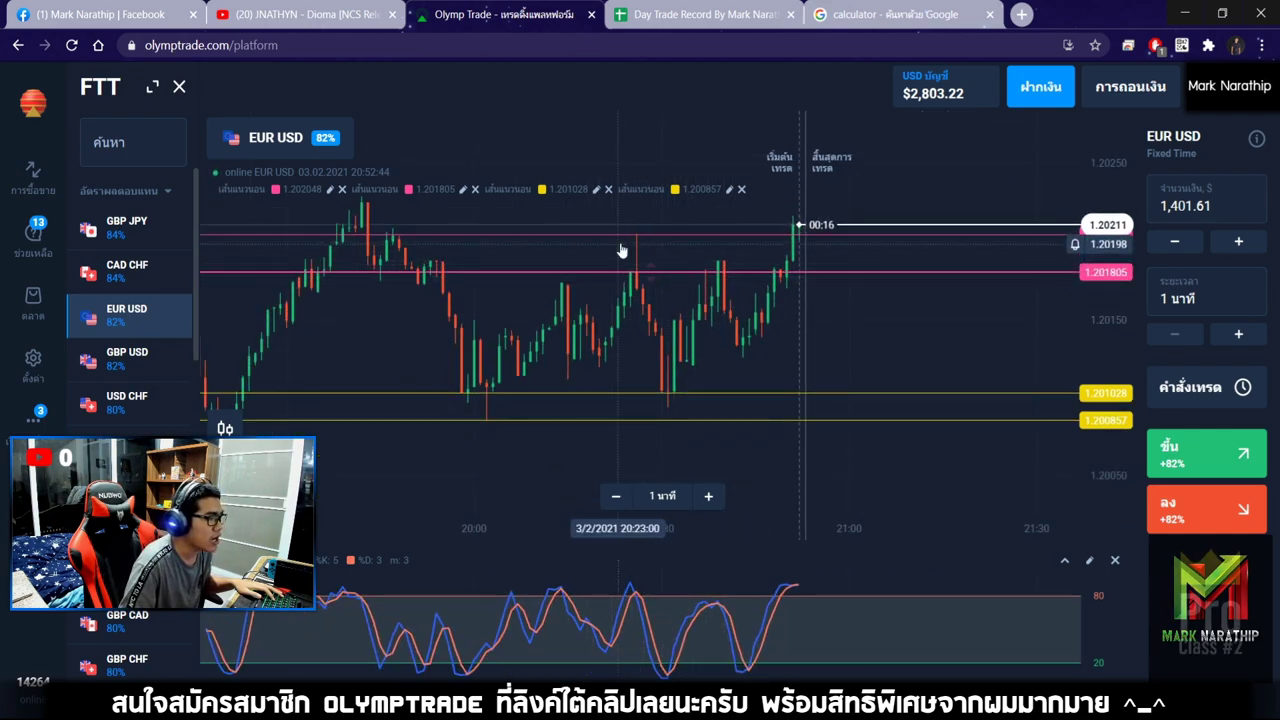
pyautogui.moveTo(666, 275); pyautogui.dragTo(634, 273)
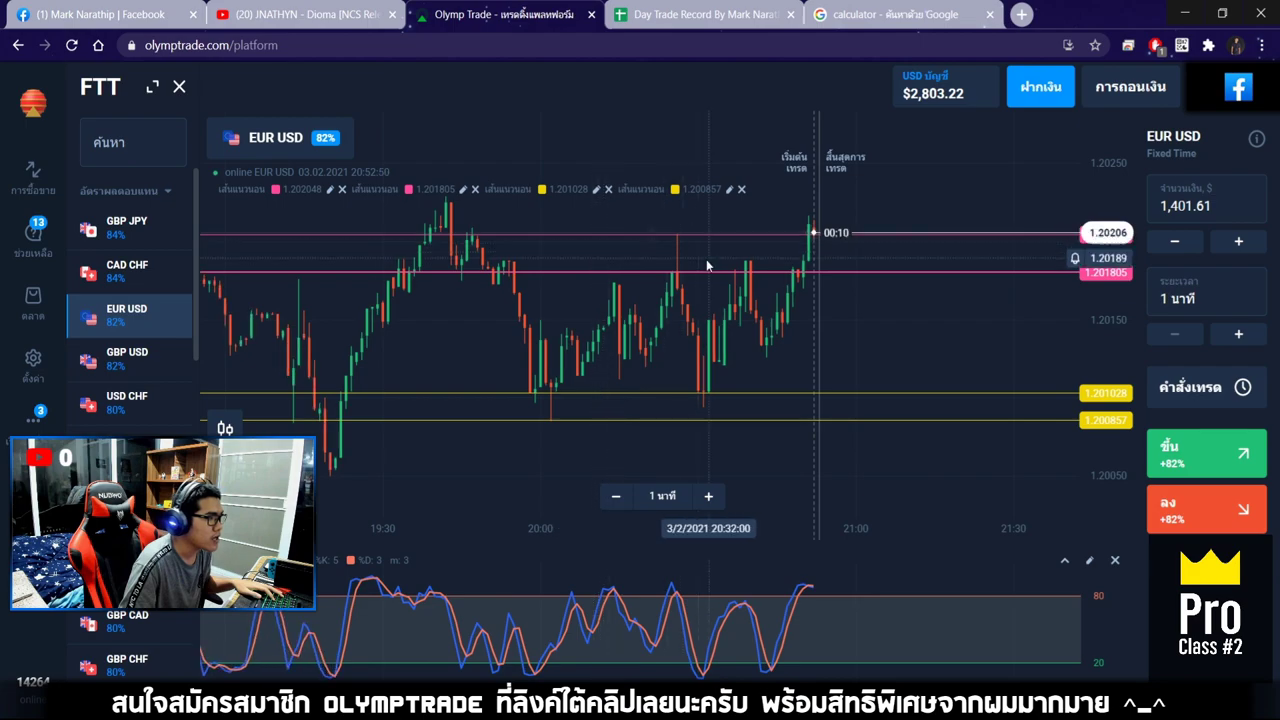
pyautogui.scroll(3, 663, 298)
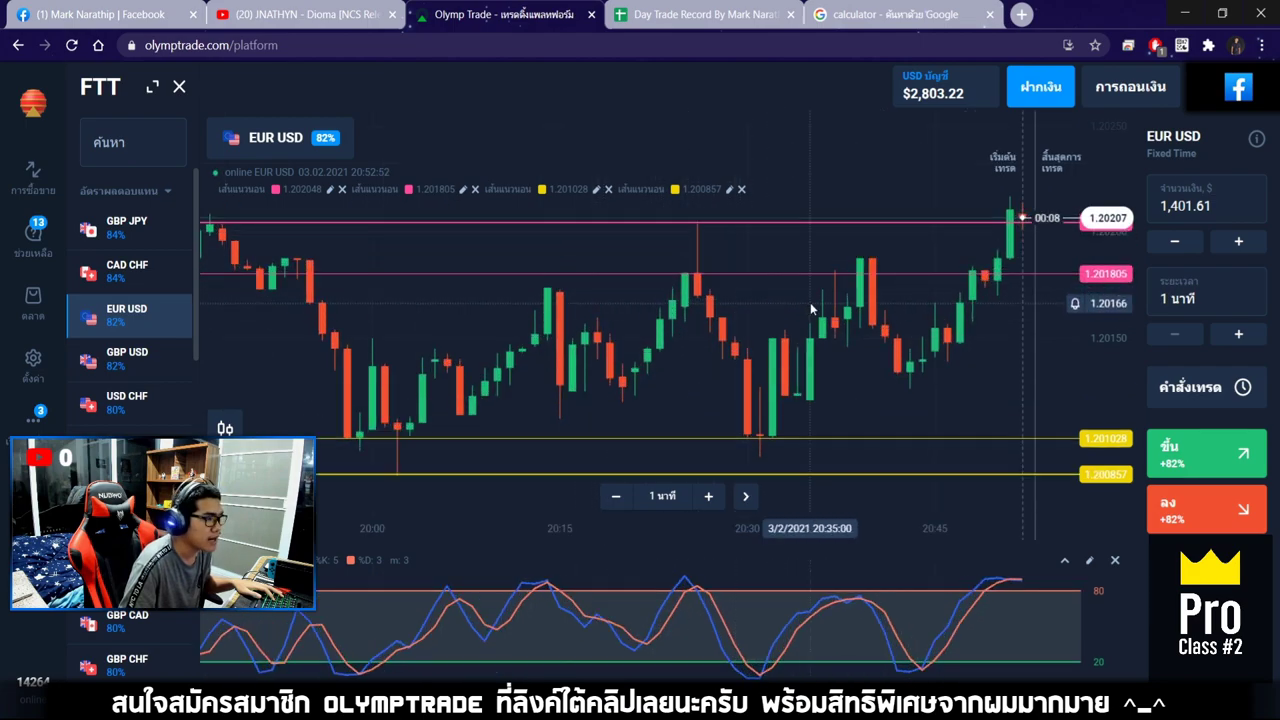
pyautogui.moveTo(917, 230); pyautogui.dragTo(791, 227)
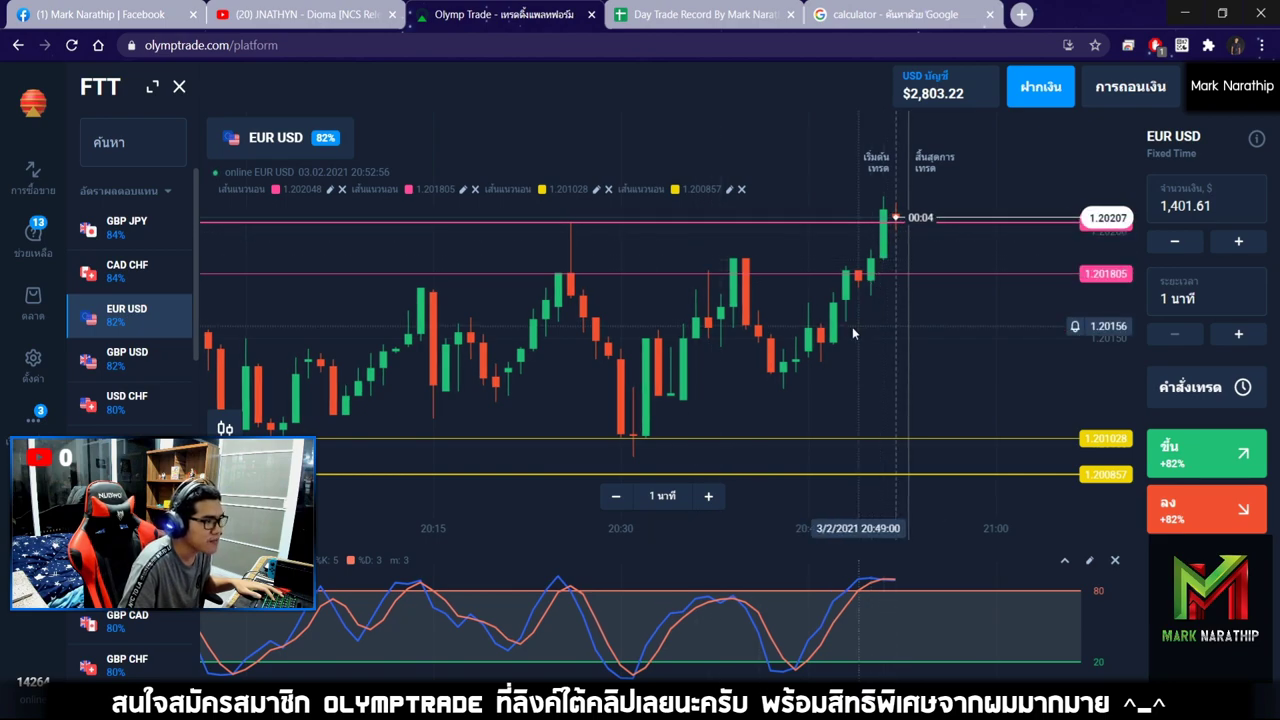
# - Open a 1-minute upward EUR USD position with a stake of $1,401.61 at the 20:52 candle's close
pyautogui.scroll(5, 854, 326)
pyautogui.moveTo(759, 258); pyautogui.dragTo(838, 258)
pyautogui.click(1180, 452)
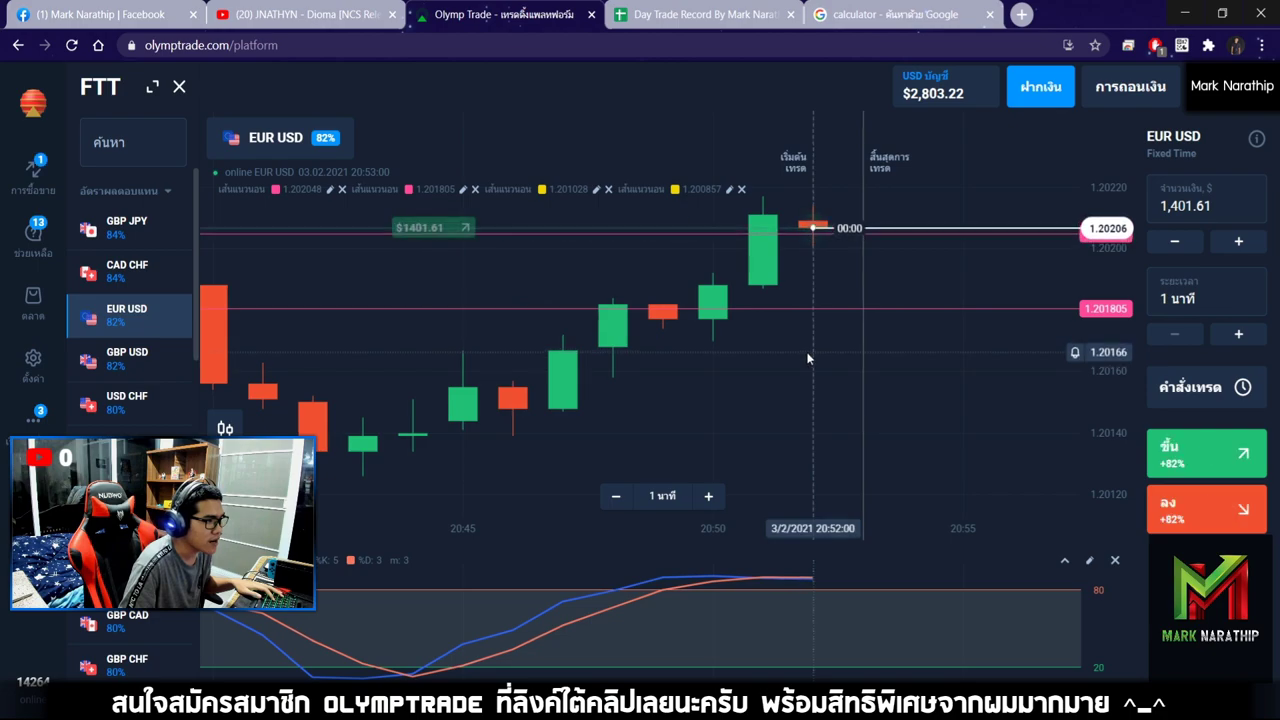
# - Follow the open EUR USD position through the 20:53 candle against the pink lines, earlier swings and stochastic oscillator until expiry
pyautogui.scroll(-3, 854, 380)
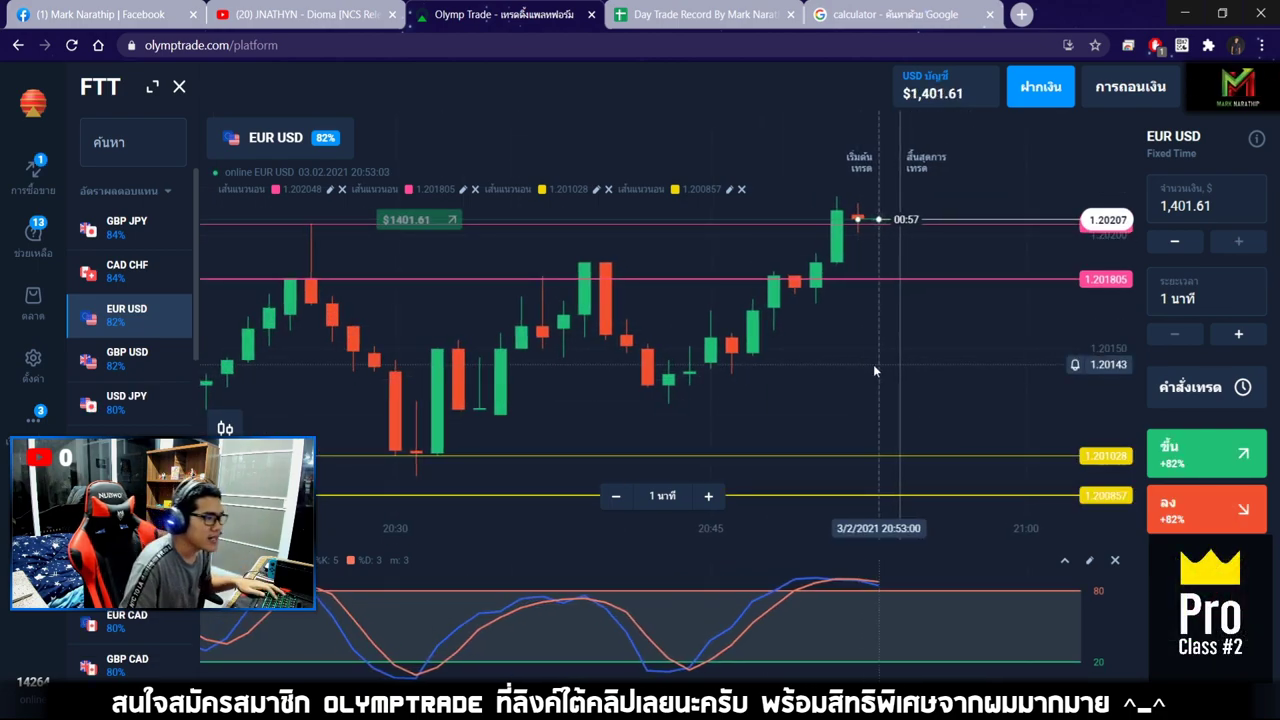
pyautogui.scroll(5, 883, 357)
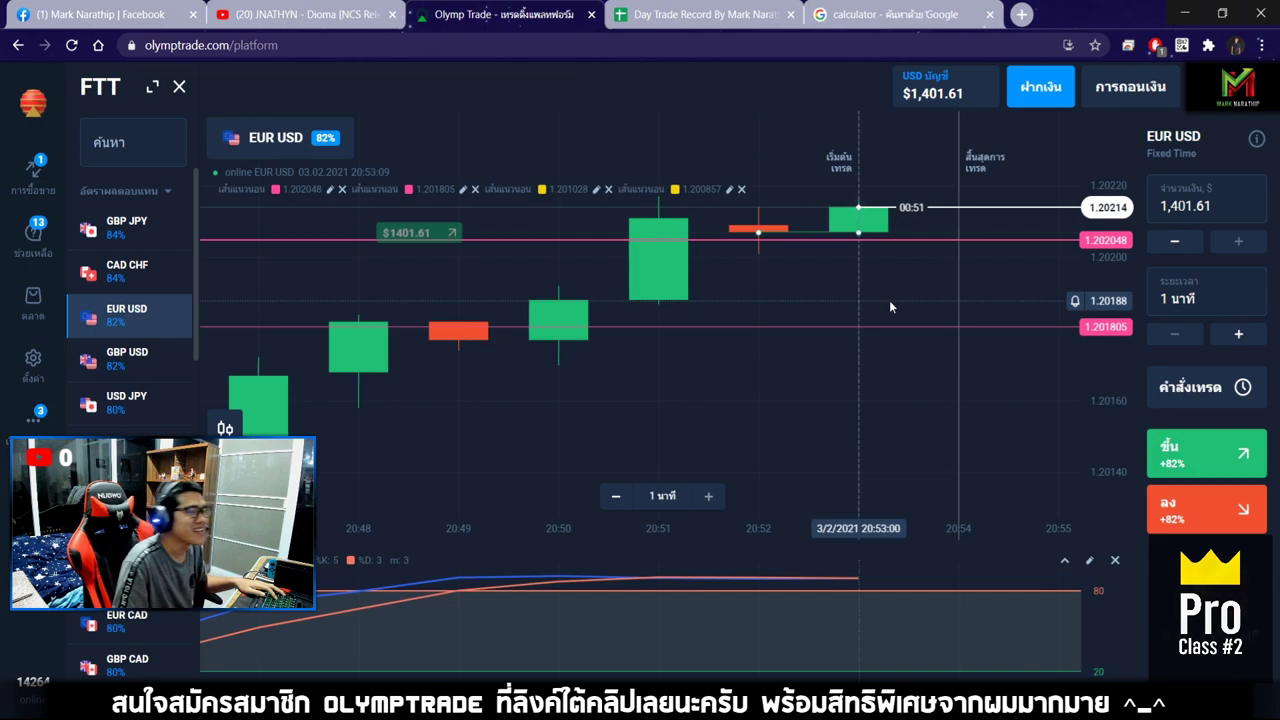
pyautogui.scroll(-1, 890, 305)
pyautogui.scroll(-1, 889, 300)
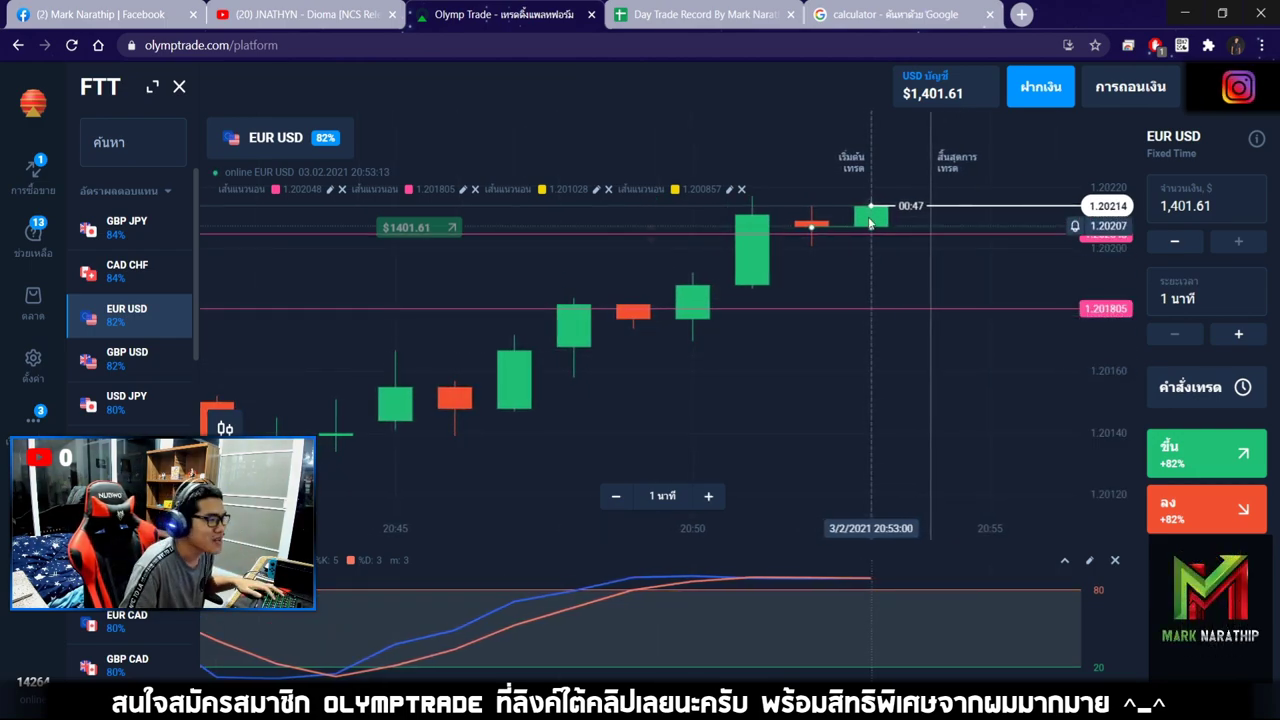
pyautogui.scroll(-5, 822, 389)
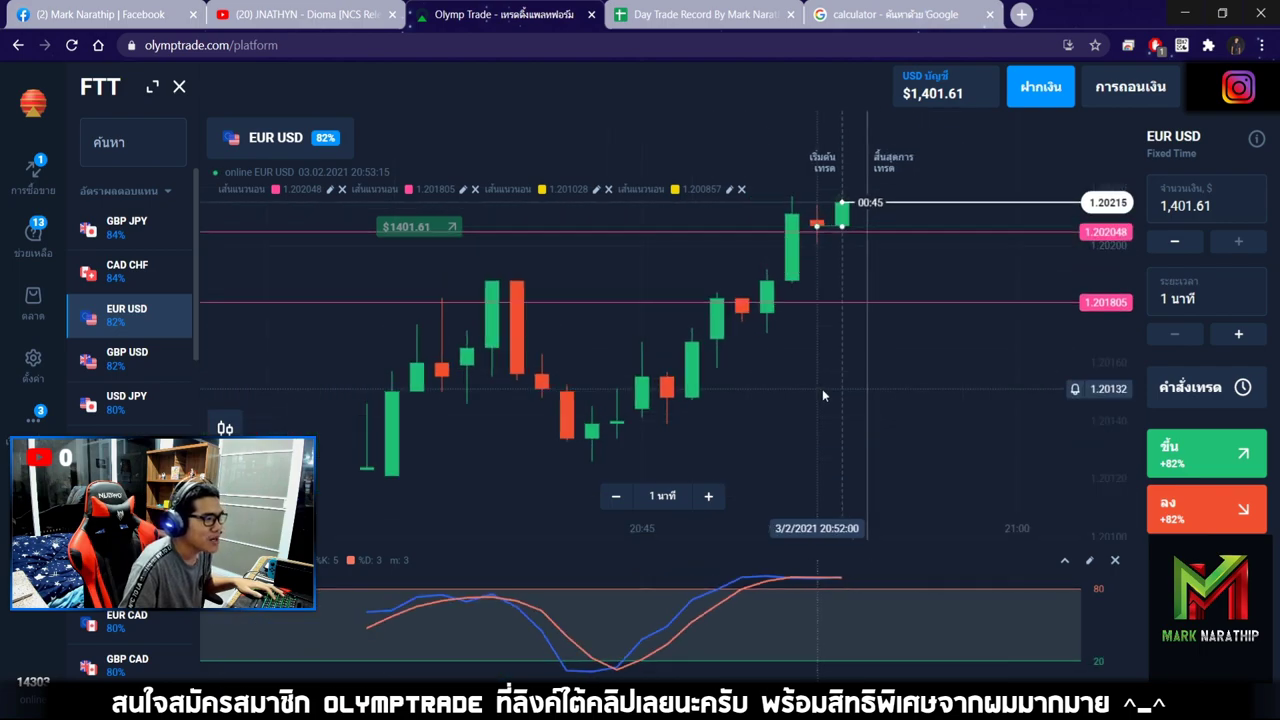
pyautogui.moveTo(836, 368); pyautogui.dragTo(888, 358)
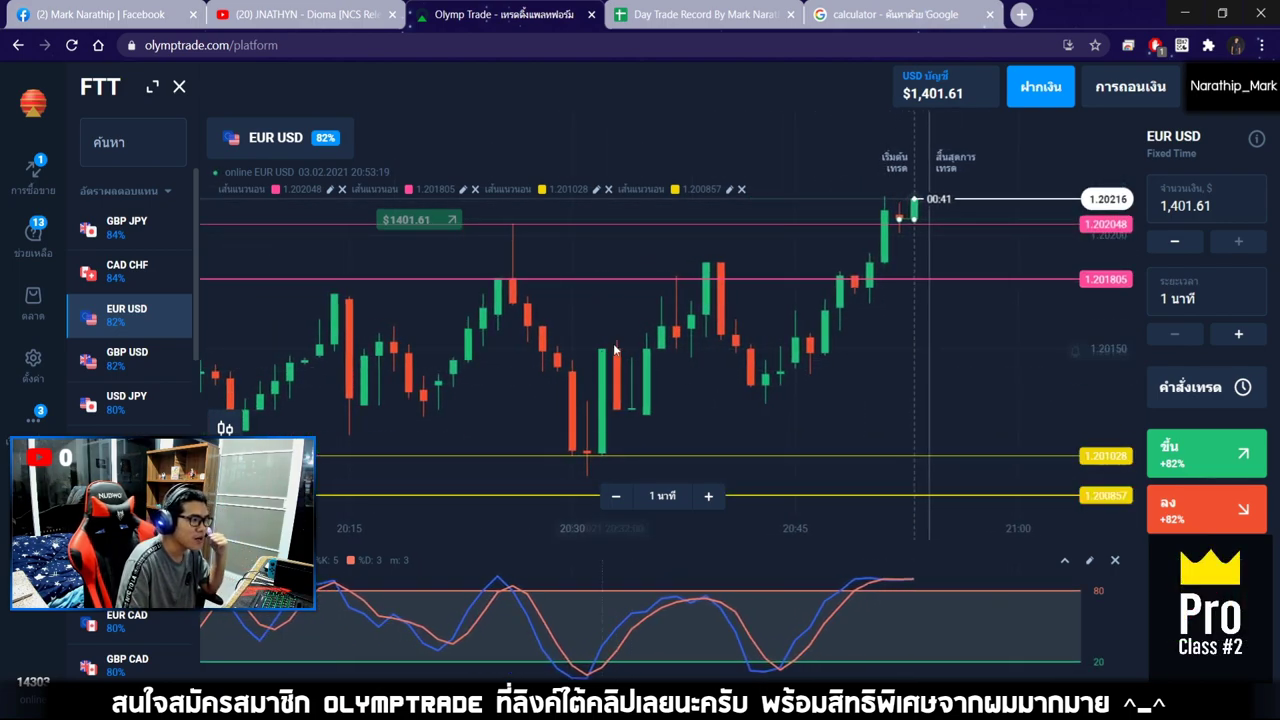
pyautogui.moveTo(625, 383); pyautogui.dragTo(750, 347)
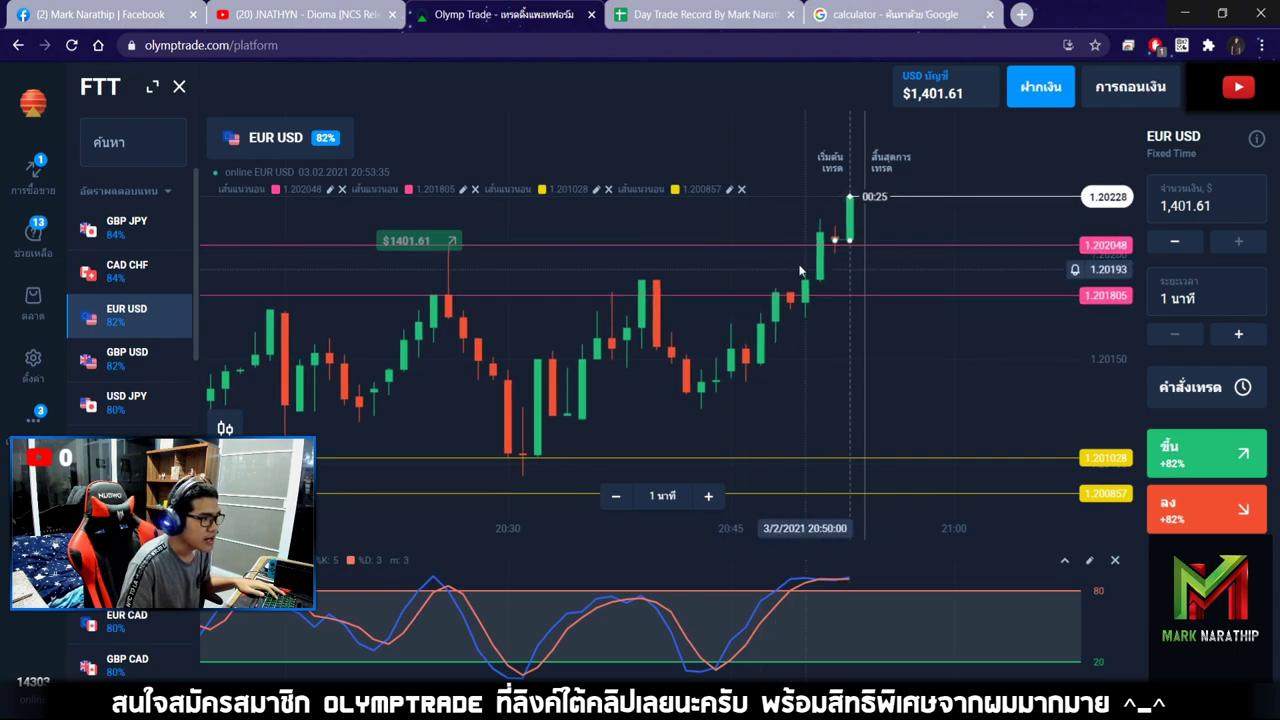
pyautogui.scroll(3, 841, 305)
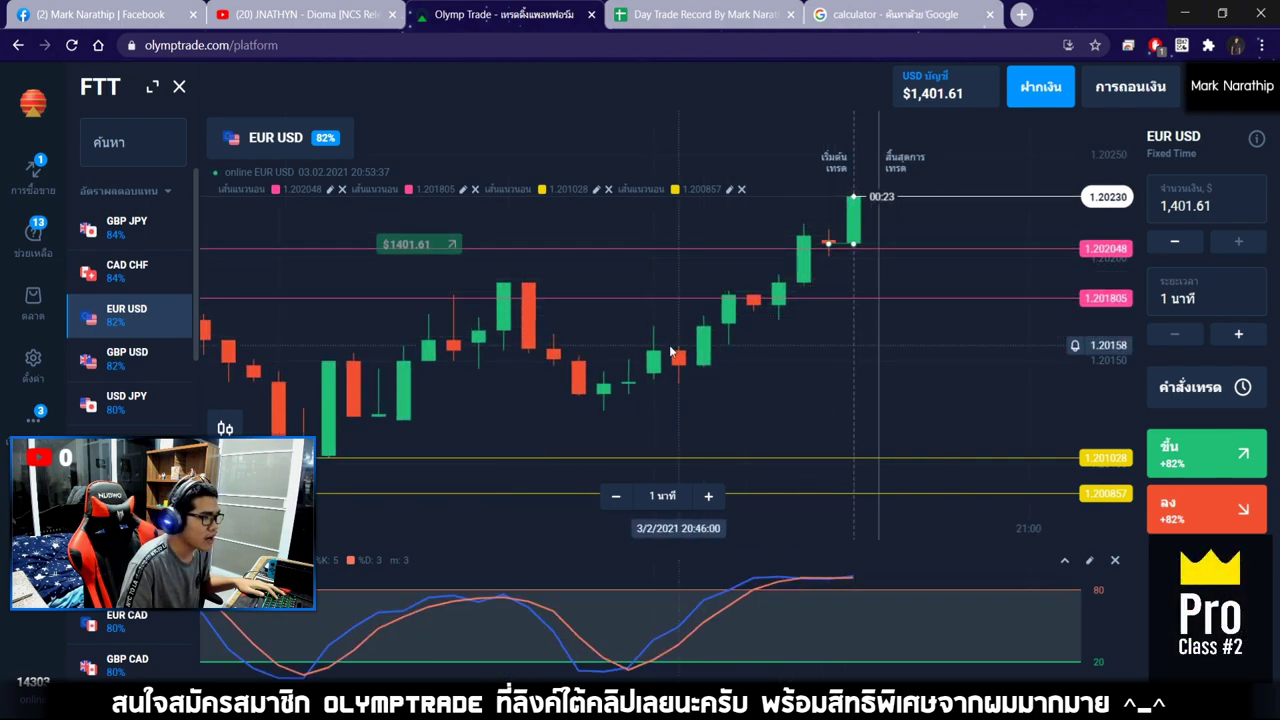
pyautogui.scroll(-5, 790, 270)
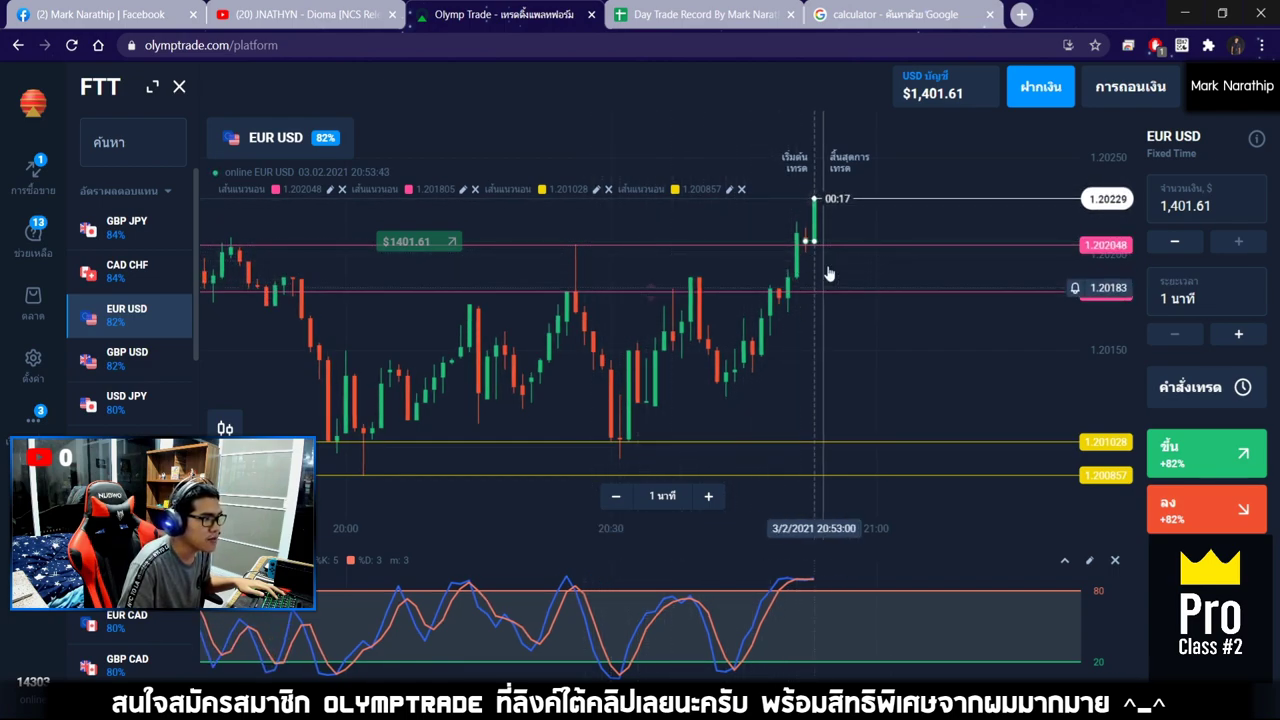
pyautogui.scroll(5, 822, 287)
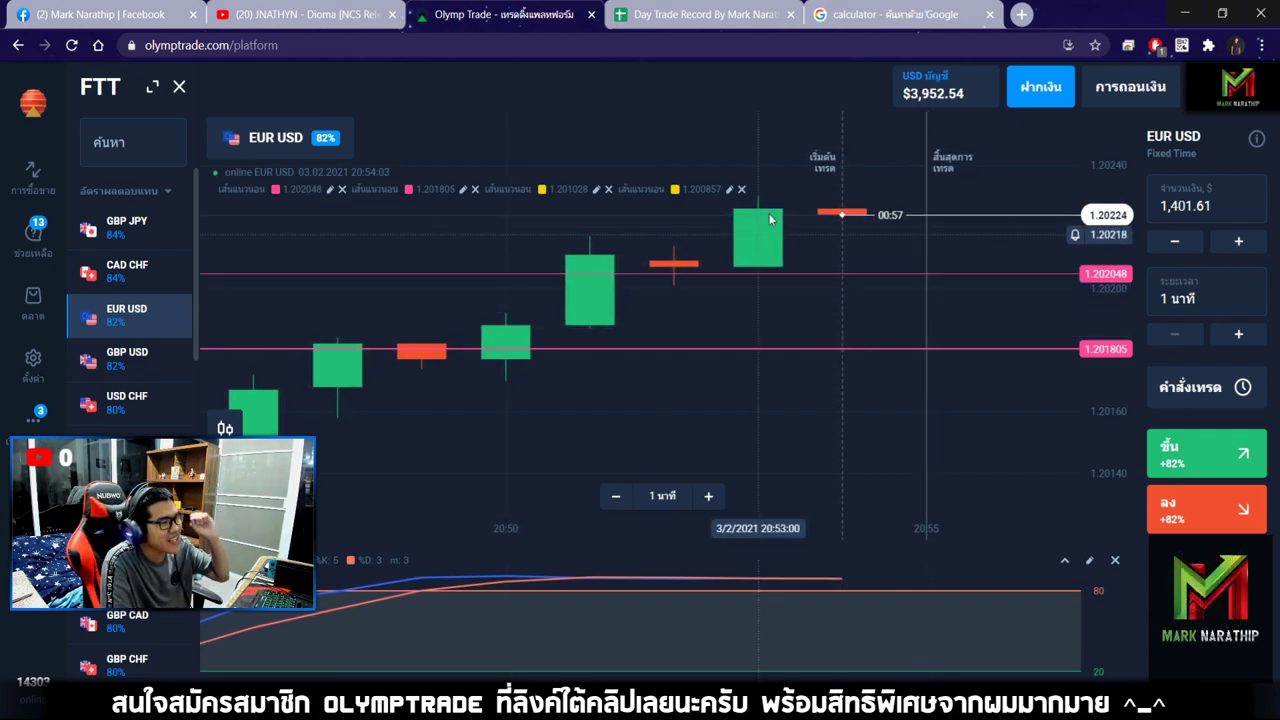
# - Copy the 1401.61 stake from the Google calculator into the stake cell of trade 16 in the Day Trade Record spreadsheet
pyautogui.click(698, 25)
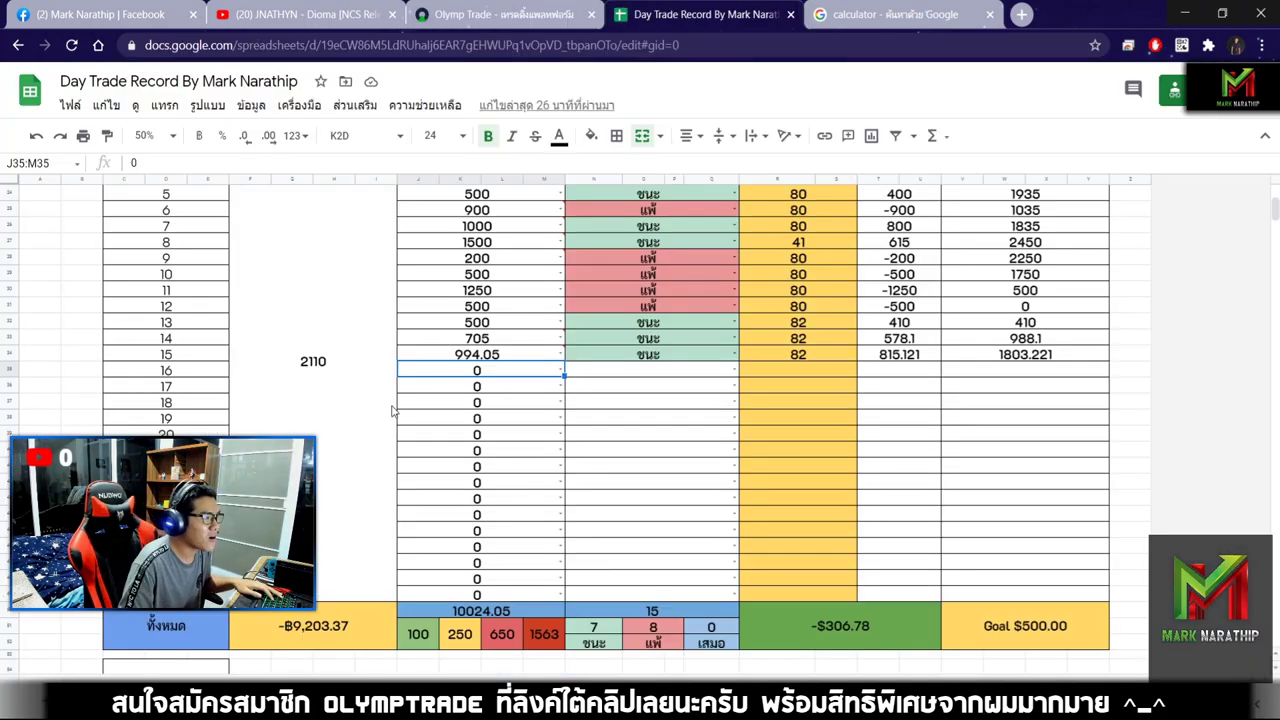
pyautogui.click(830, 16)
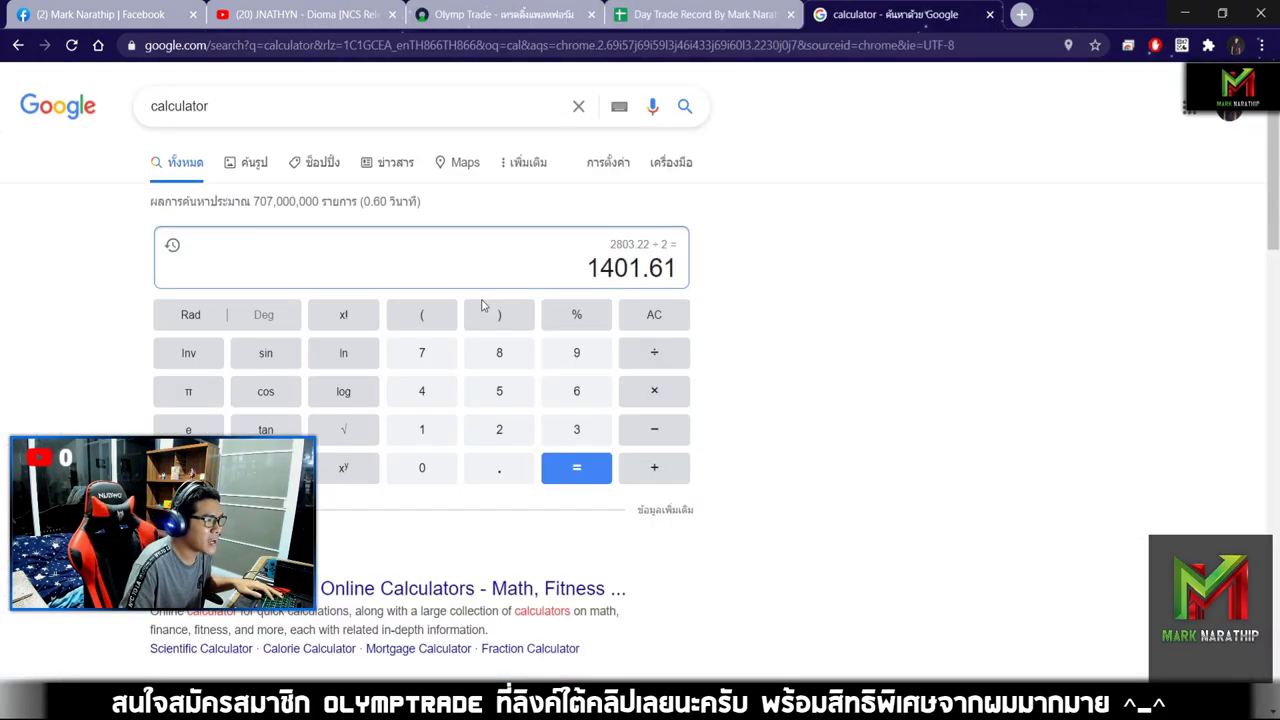
pyautogui.doubleClick(588, 268)
pyautogui.hotkey('ctrl', 'c')
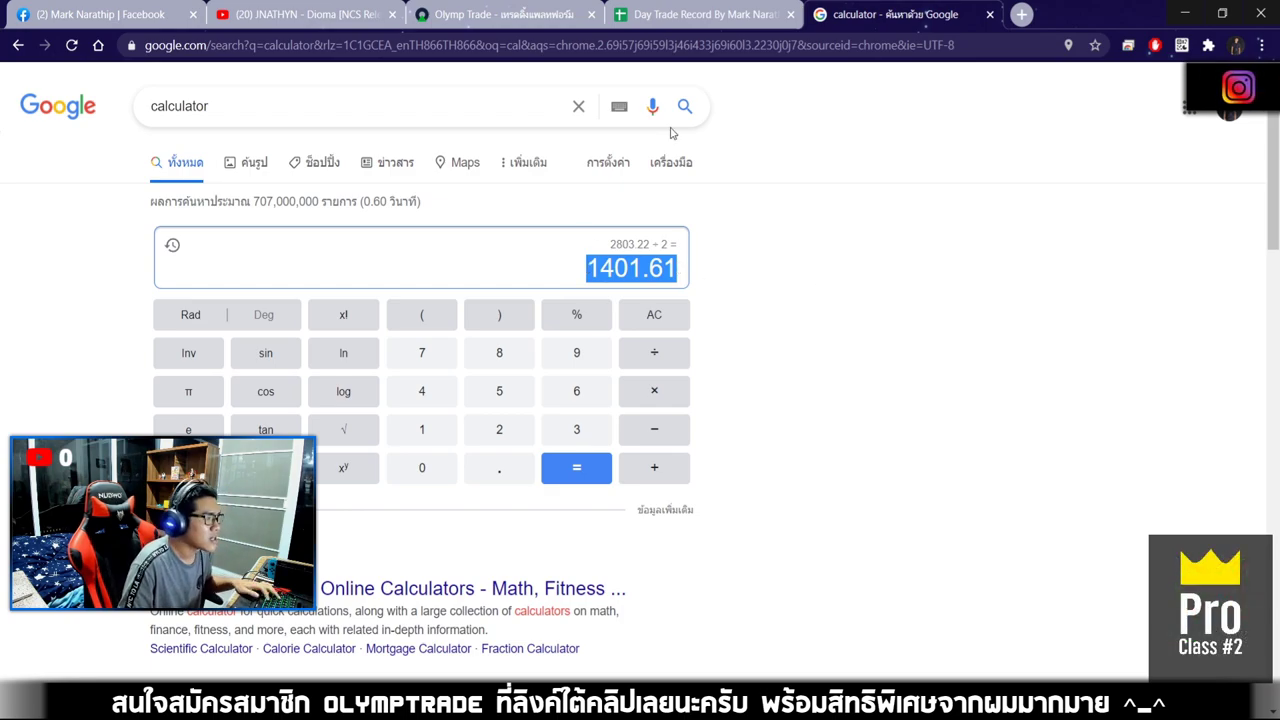
pyautogui.click(681, 15)
pyautogui.hotkey('ctrl', 'v')
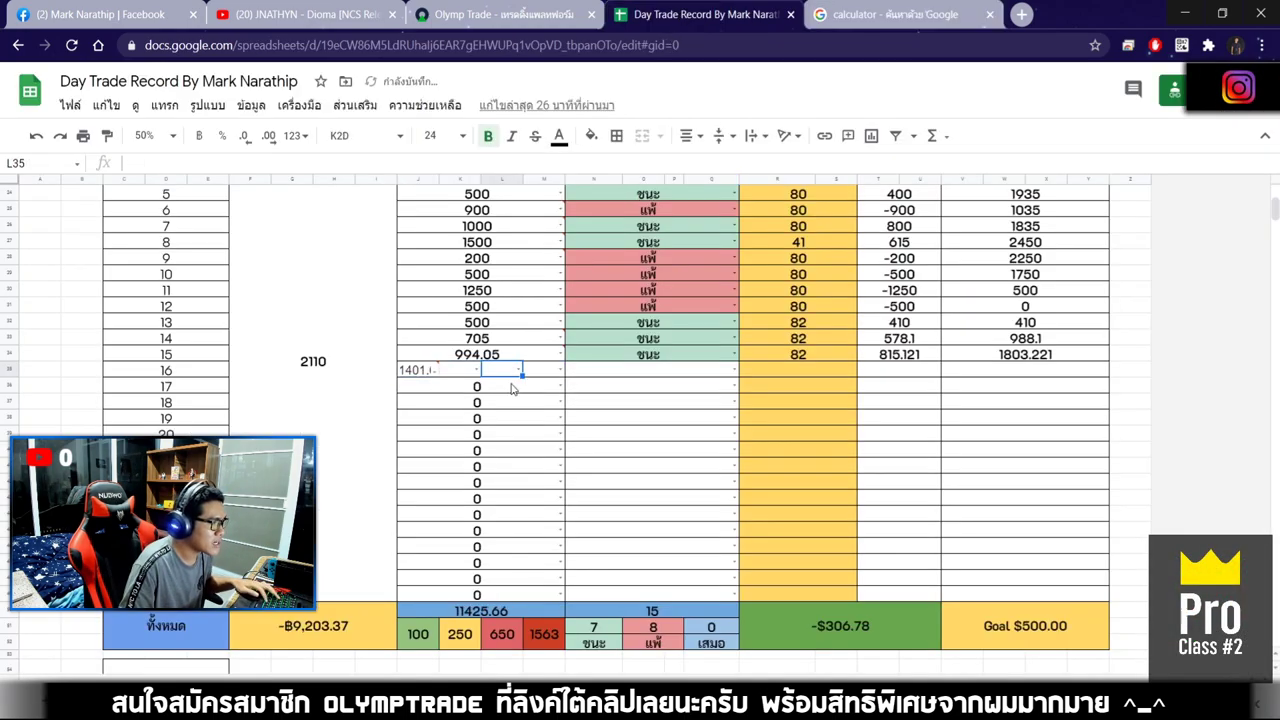
pyautogui.hotkey('ctrl', 'z')
pyautogui.doubleClick(493, 373)
pyautogui.hotkey('ctrl', 'v')
# - Record trade 16 as ชนะ (win) with an 82 percent payout
pyautogui.click(627, 377)
pyautogui.doubleClick(680, 381)
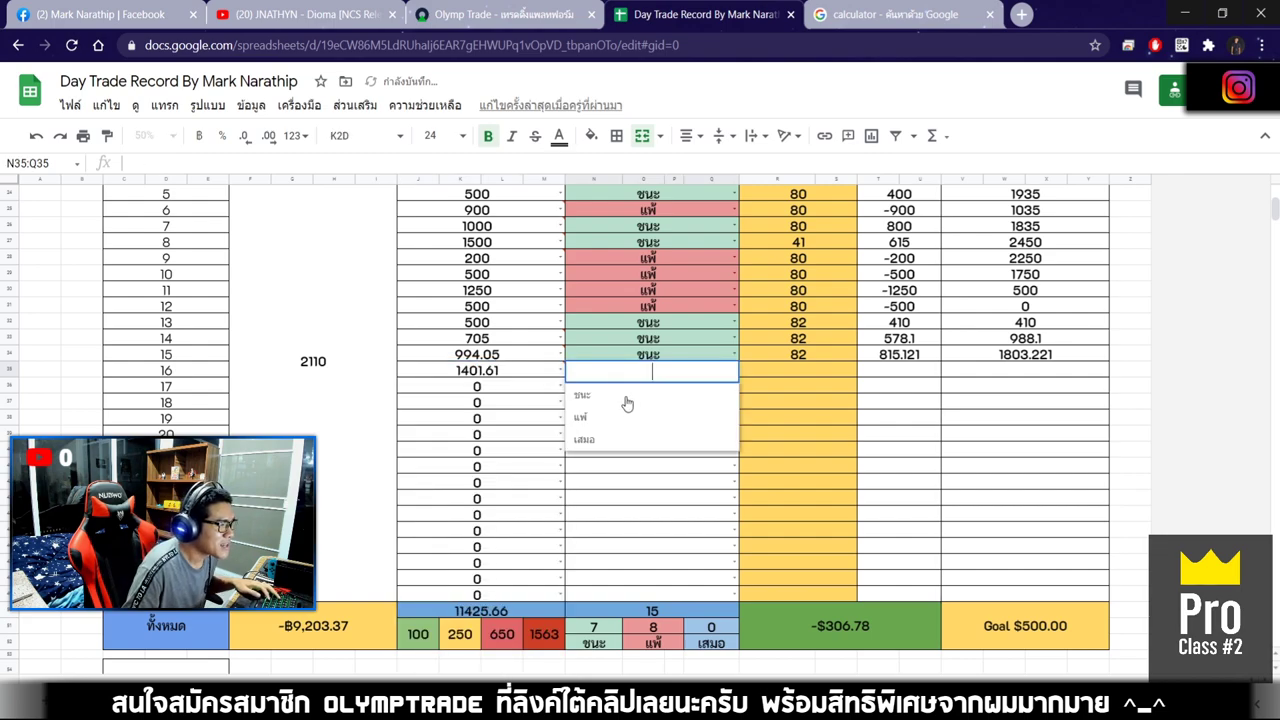
pyautogui.click(623, 400)
pyautogui.click(790, 378)
pyautogui.write('82')
pyautogui.press('Return')
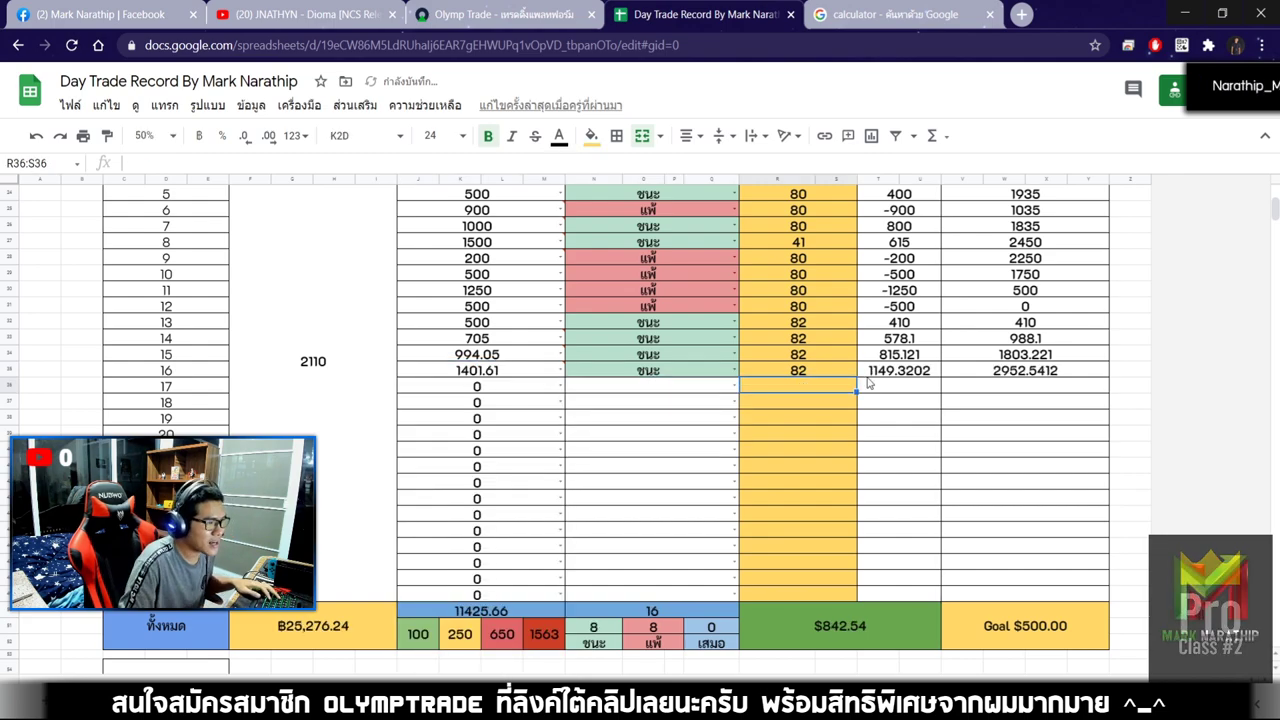
# - Compare the Olymp Trade account balance with the trade 16 entry and totals in the Day Trade Record spreadsheet
pyautogui.click(500, 14)
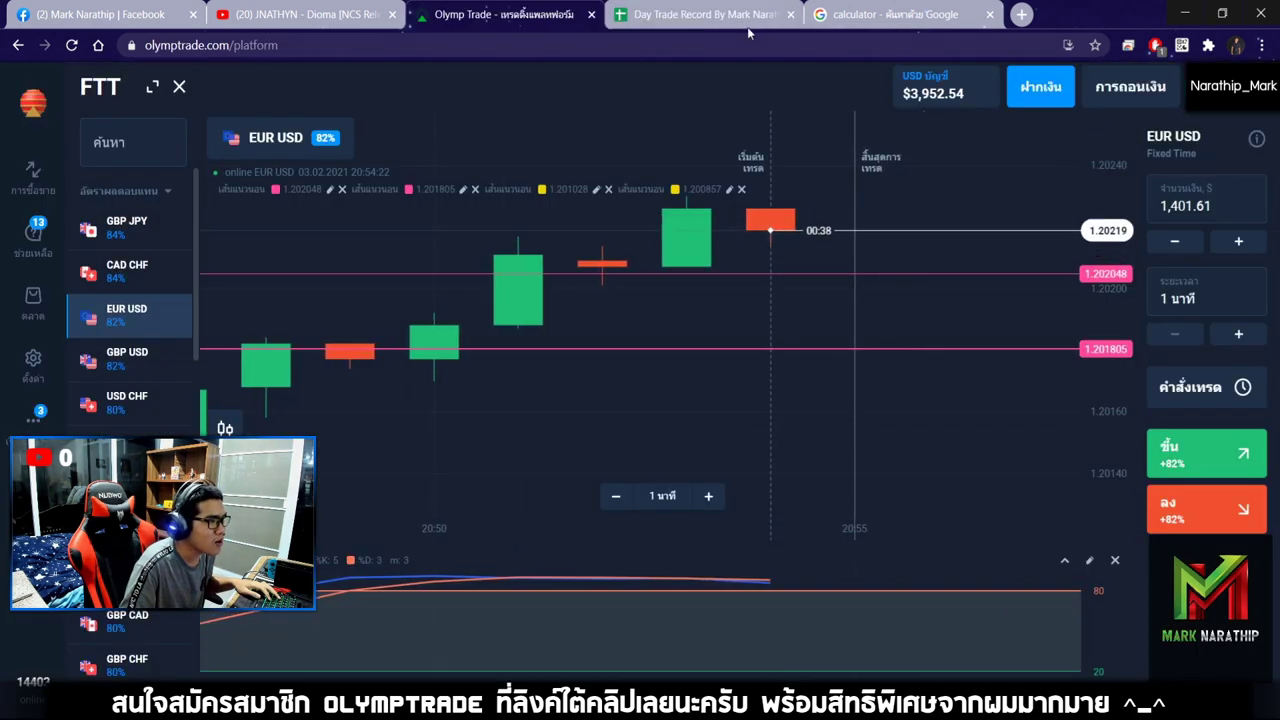
pyautogui.hotkey('ctrl', 'Tab')
pyautogui.click(695, 435)
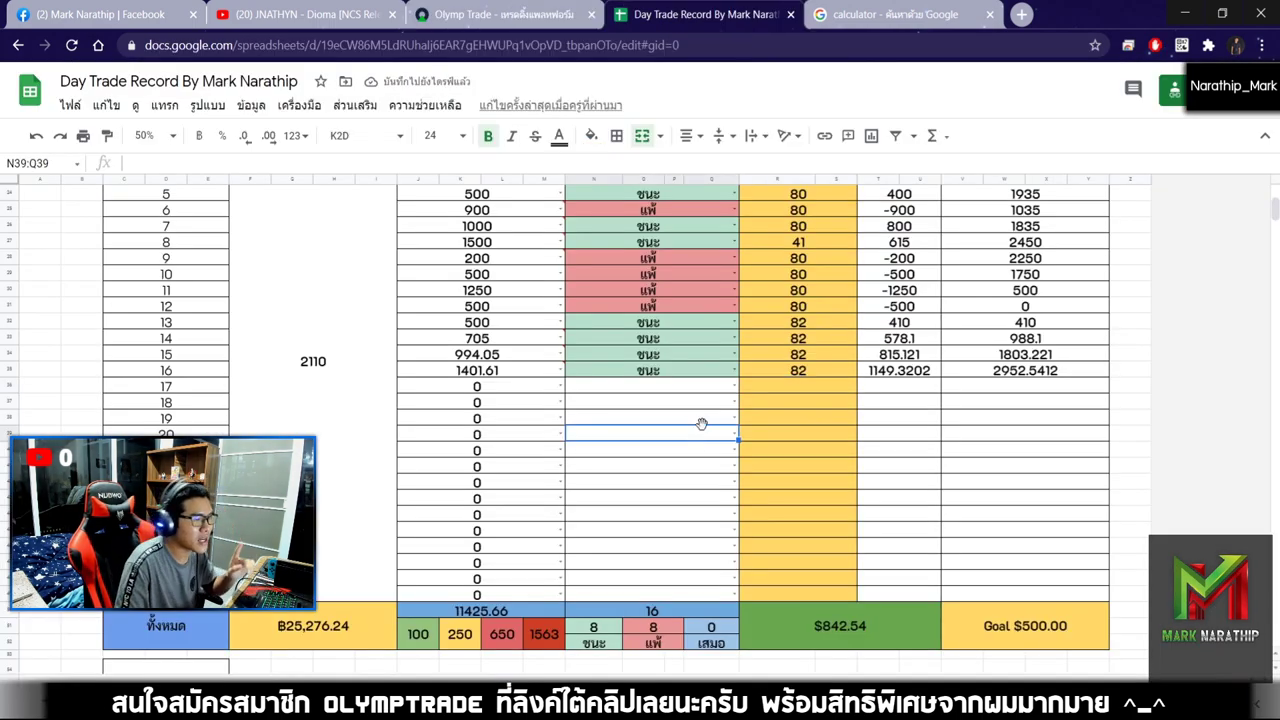
pyautogui.click(500, 14)
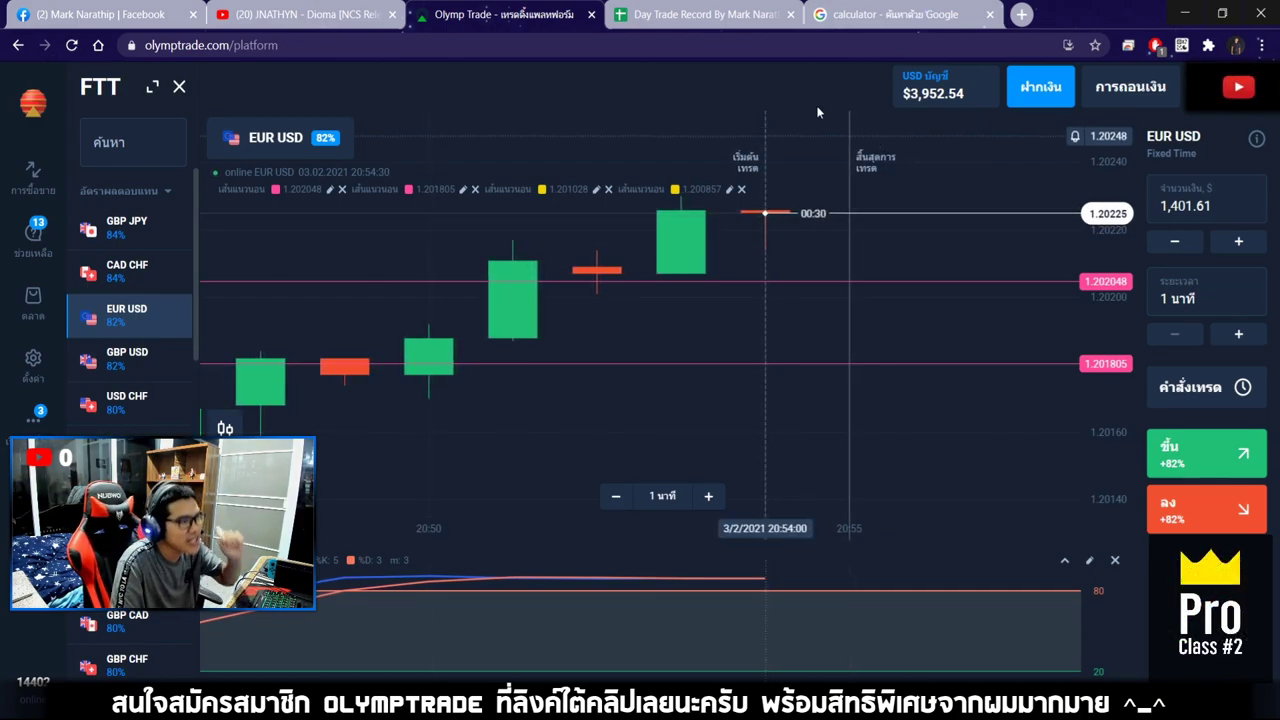
pyautogui.click(750, 26)
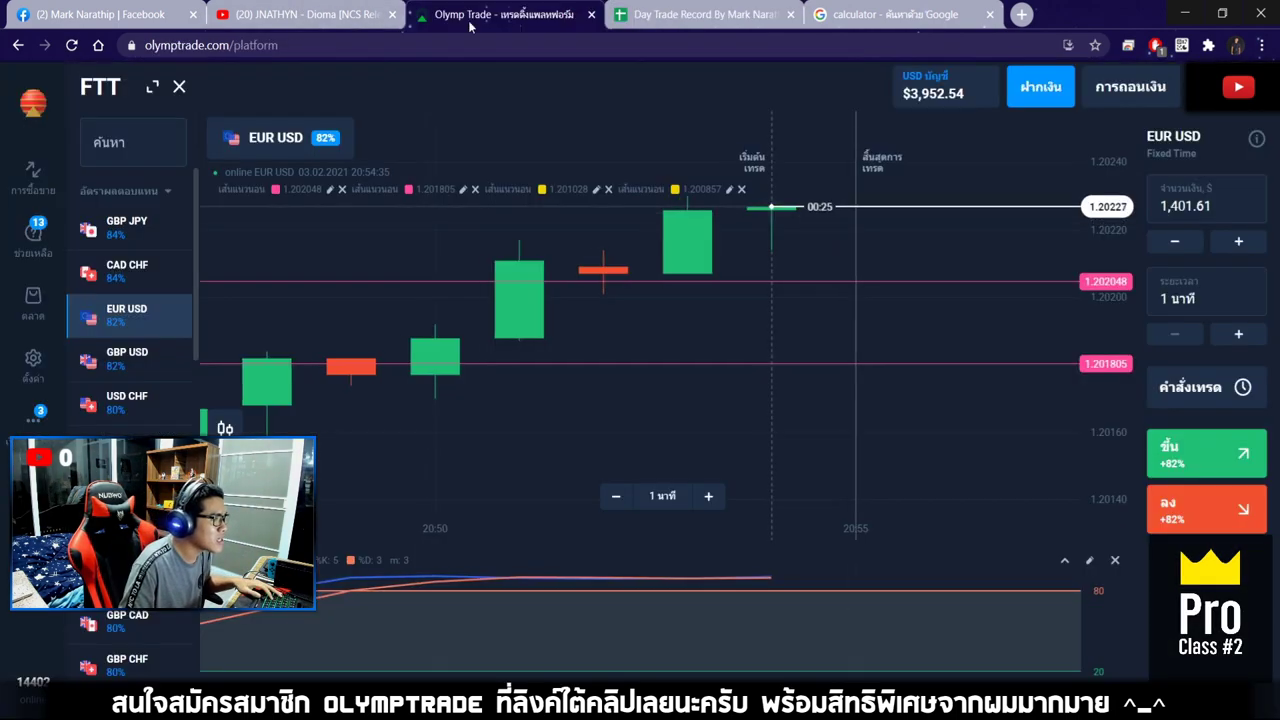
pyautogui.click(470, 16)
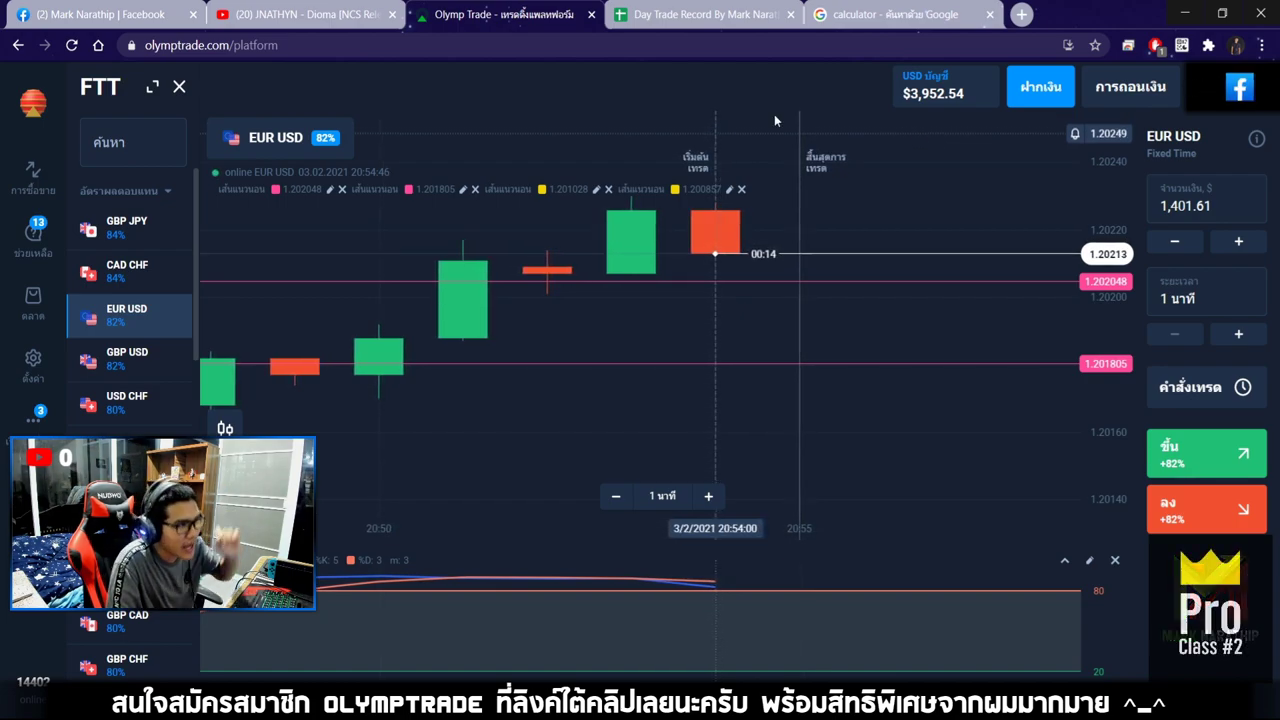
pyautogui.click(700, 14)
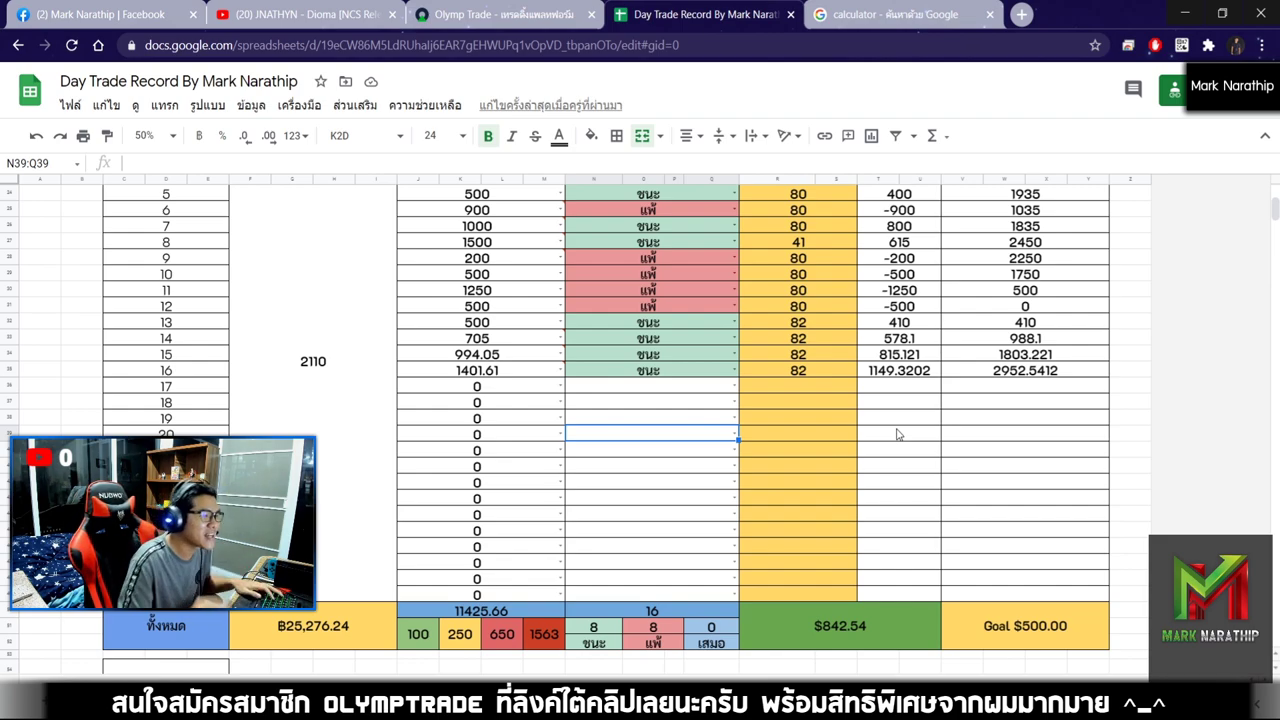
# - Review the day's total profit against the $500 goal and the logged trades in the spreadsheet
pyautogui.click(812, 406)
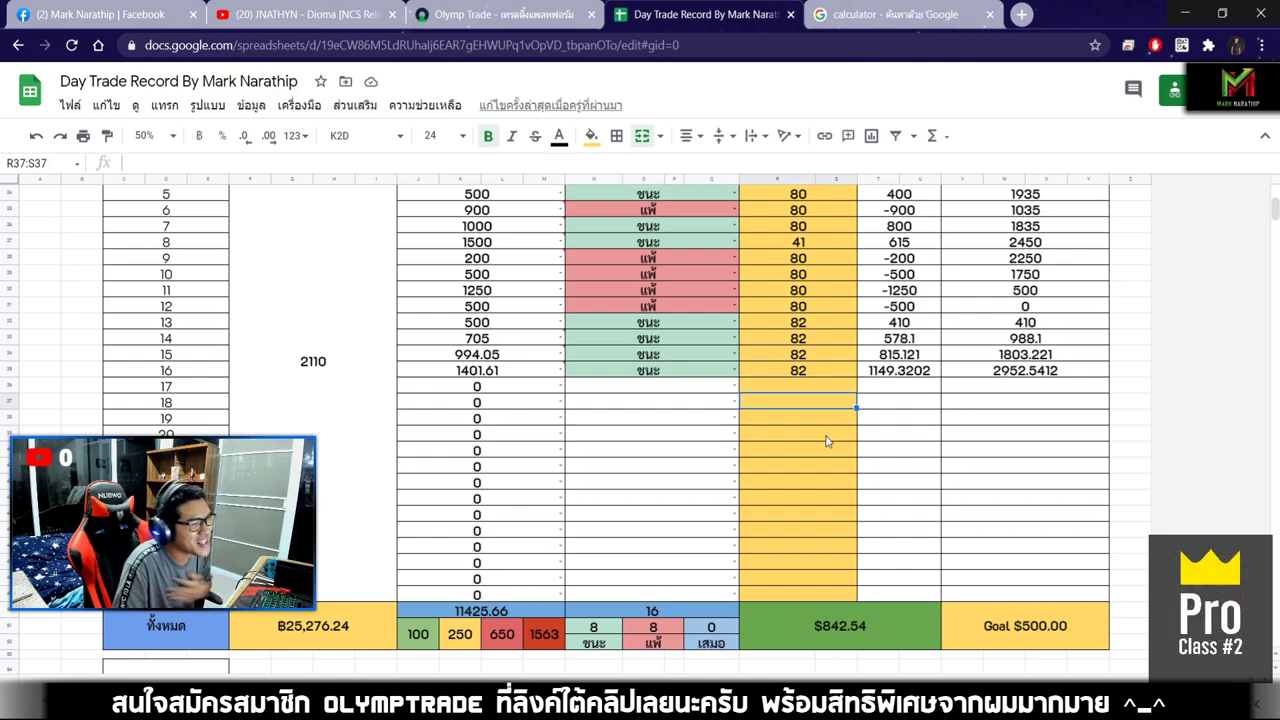
pyautogui.scroll(-5, 826, 441)
pyautogui.click(850, 391)
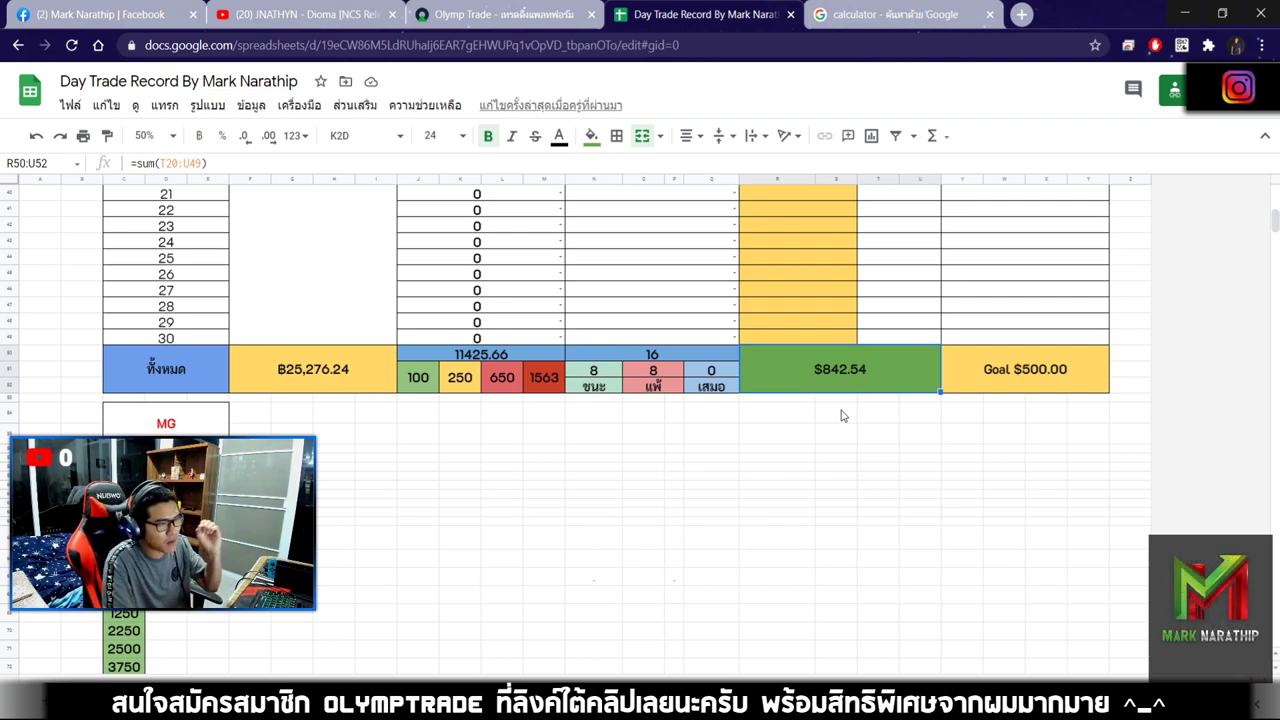
pyautogui.scroll(-1, 844, 387)
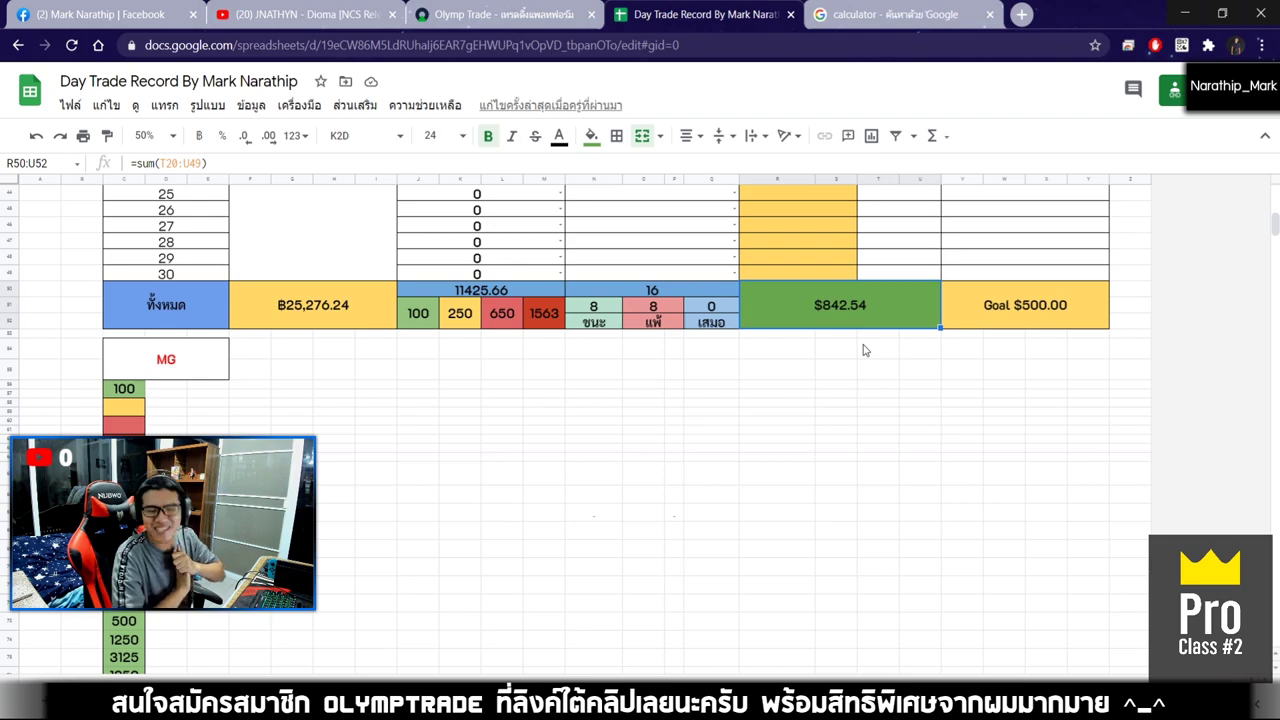
pyautogui.scroll(3, 865, 350)
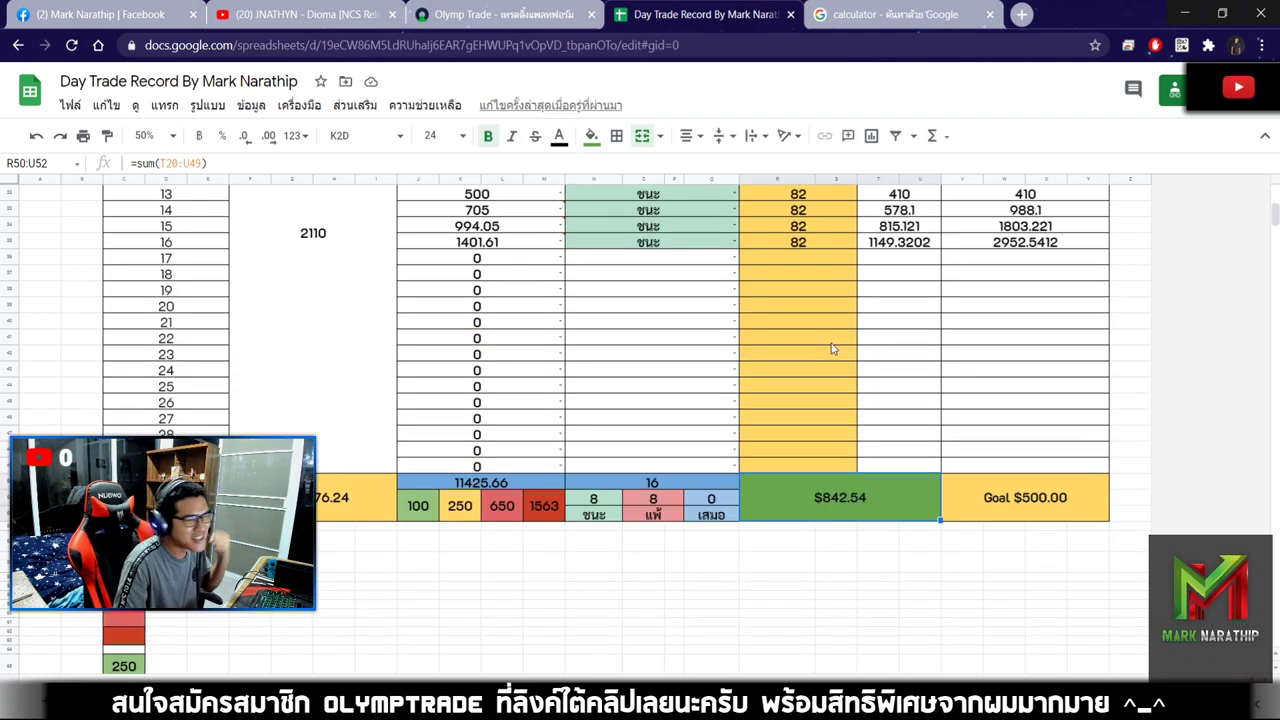
pyautogui.click(654, 310)
# - Switch to Olymp Trade and review the EUR USD candles from 20:30 to 20:37 and around the 20:53 entry
pyautogui.click(515, 18)
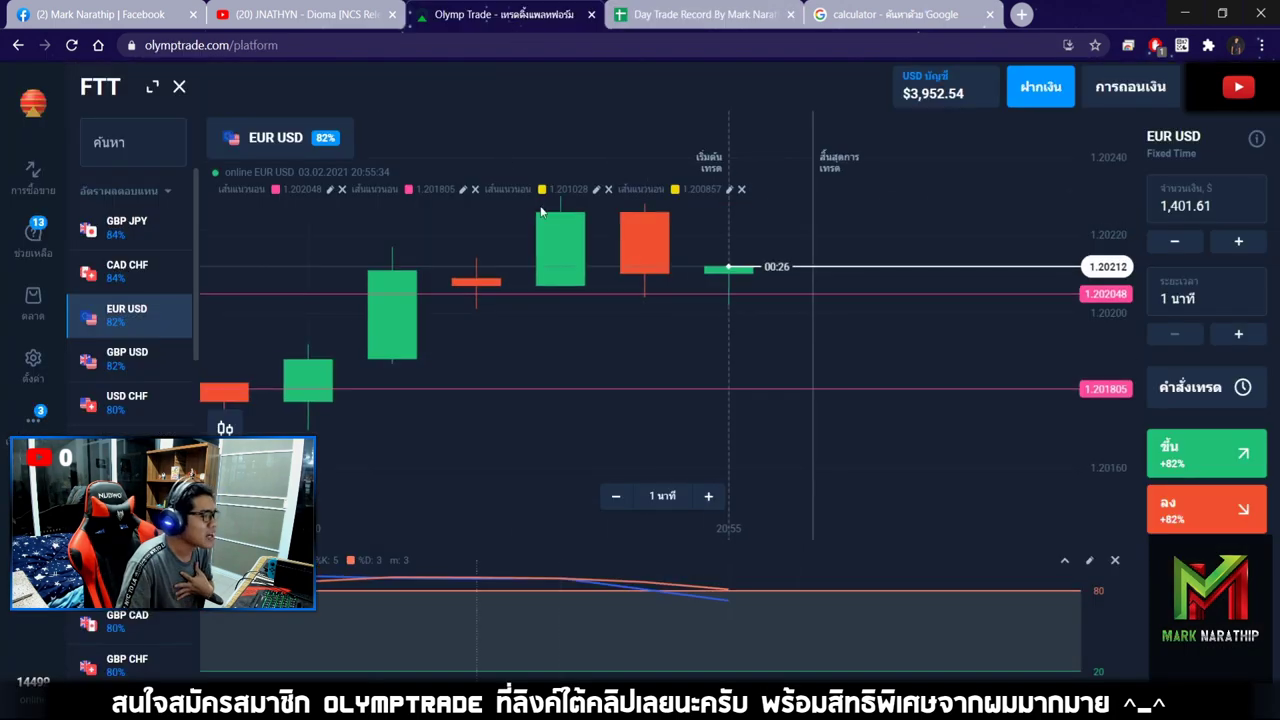
pyautogui.scroll(10, 641, 389)
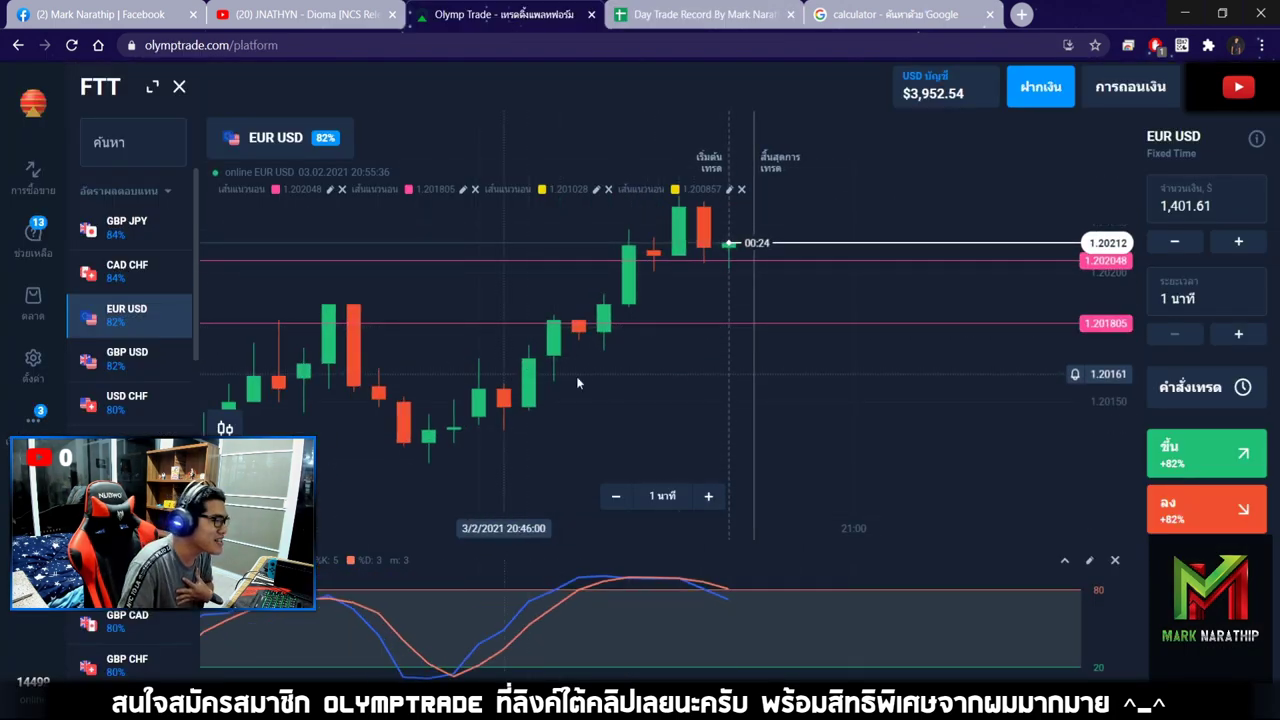
pyautogui.scroll(3, 601, 368)
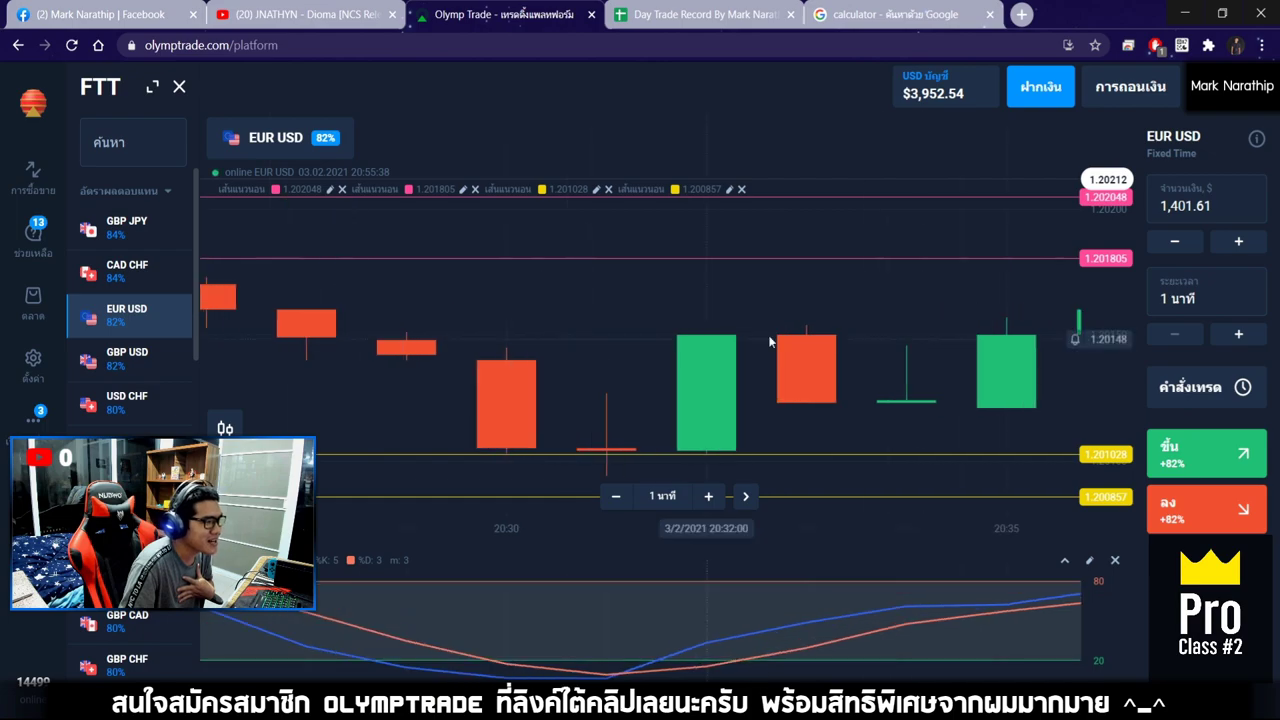
pyautogui.moveTo(728, 314); pyautogui.dragTo(694, 293)
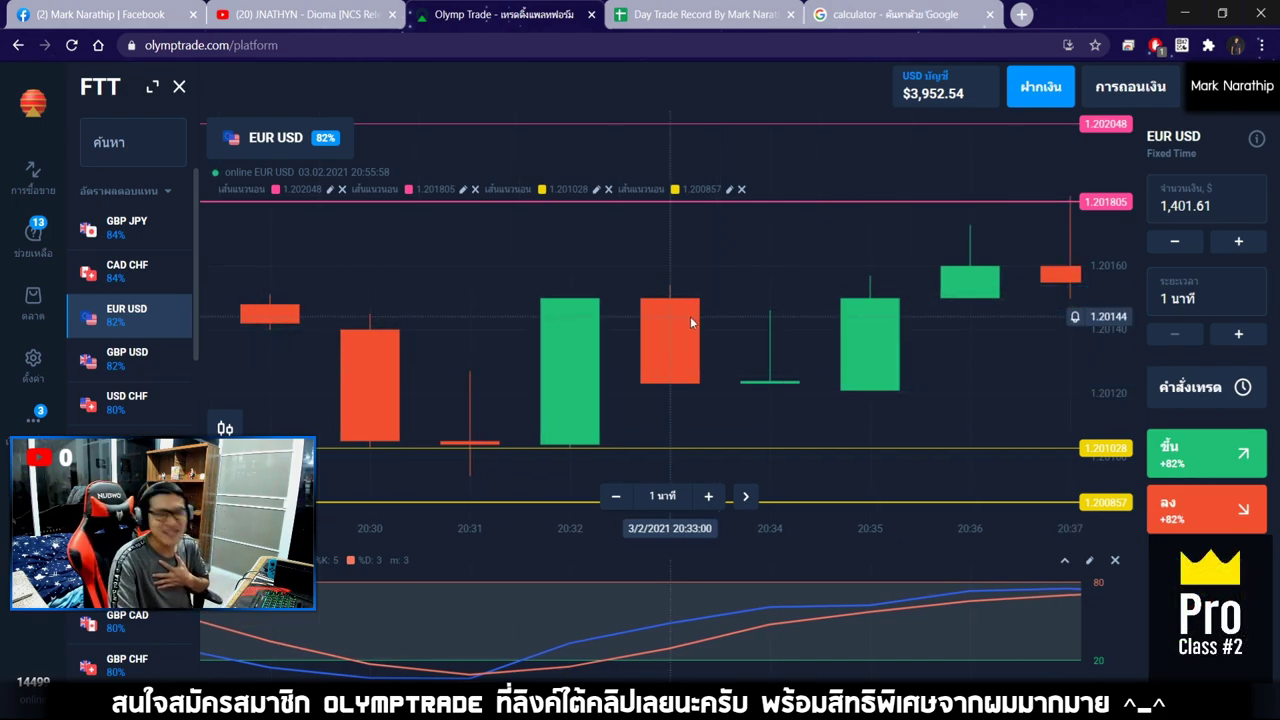
pyautogui.moveTo(718, 317); pyautogui.dragTo(670, 308)
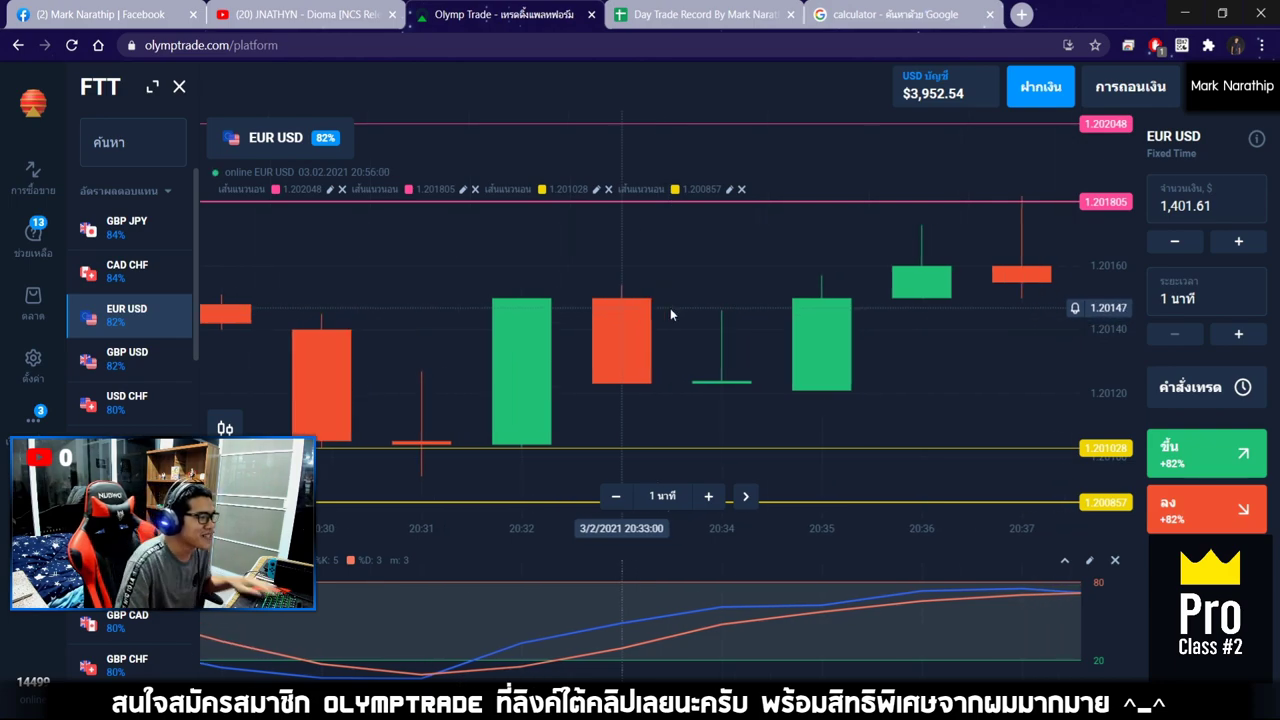
pyautogui.scroll(-3, 700, 320)
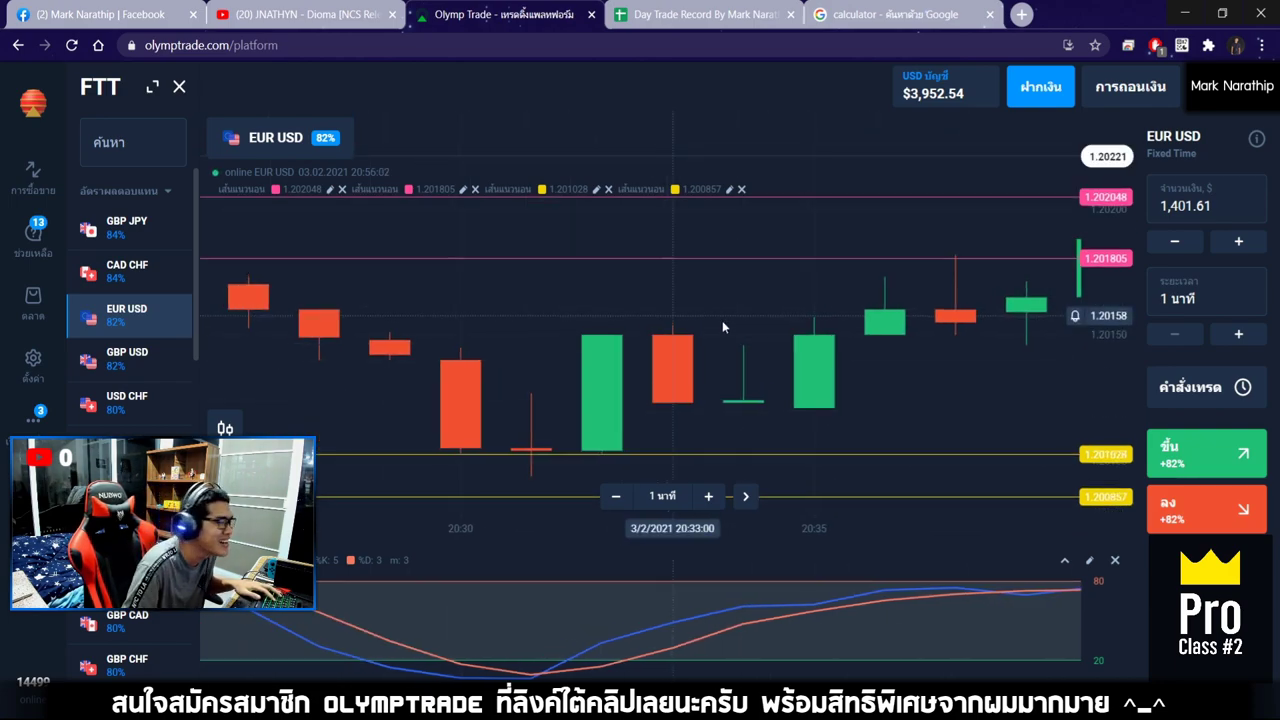
pyautogui.scroll(3, 693, 372)
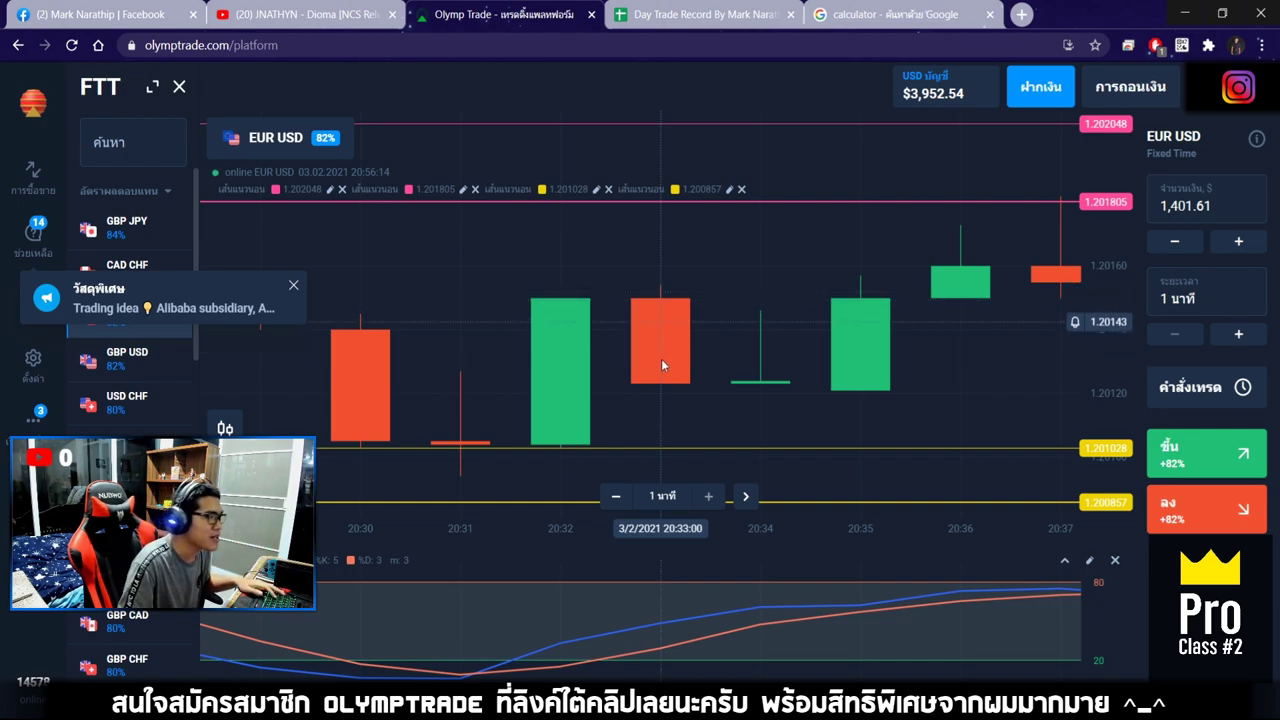
pyautogui.scroll(-6, 657, 342)
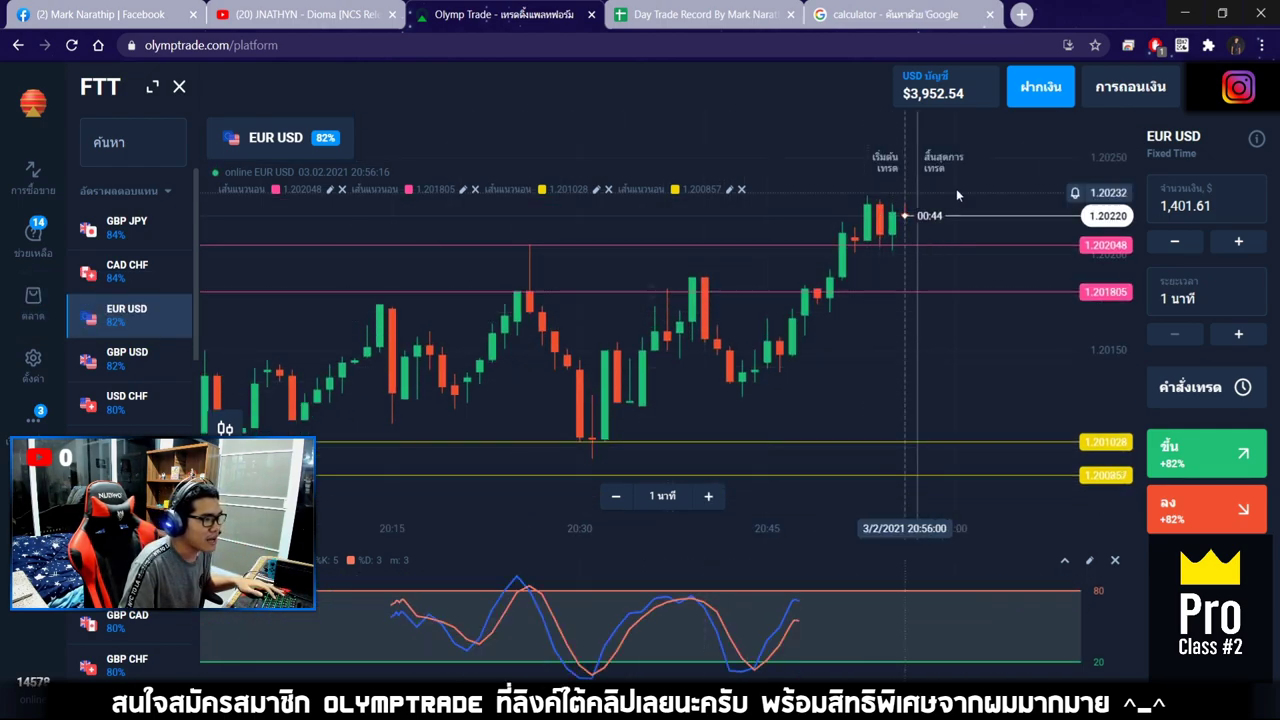
pyautogui.scroll(6, 869, 233)
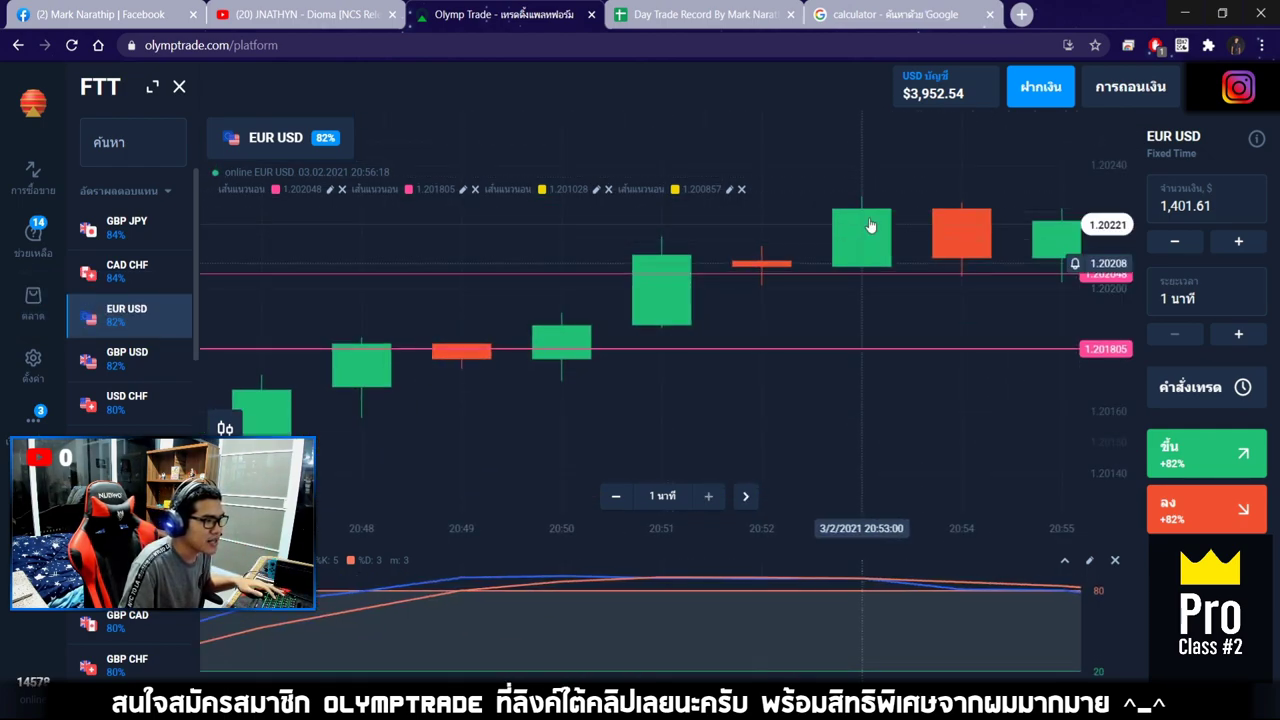
# - Examine the wider EUR USD price history against the pink and yellow horizontal levels and the stochastic oscillator
pyautogui.scroll(-2, 828, 345)
pyautogui.scroll(-4, 820, 330)
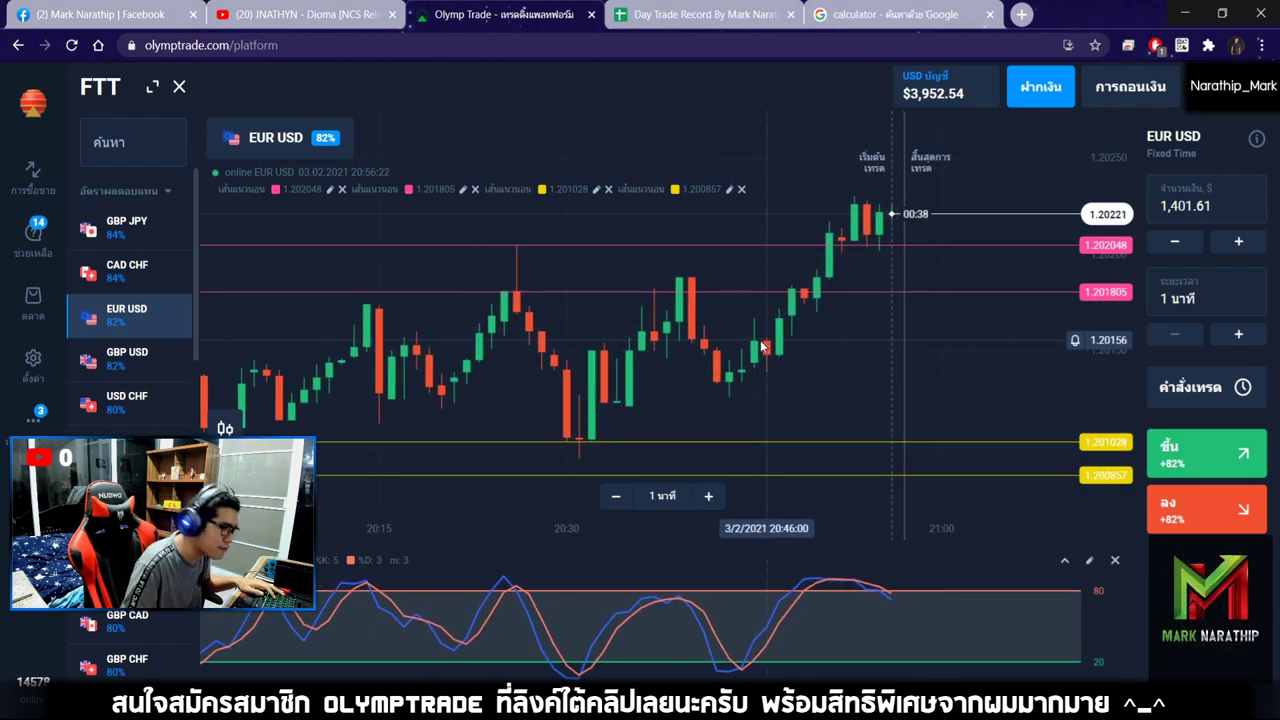
pyautogui.scroll(3, 762, 346)
pyautogui.scroll(-3, 762, 346)
# - Switch to the Day Trade Record spreadsheet and review the total profit against the $500 goal, the logged trades and the balance chart
pyautogui.hotkey('ctrl', 'Tab')
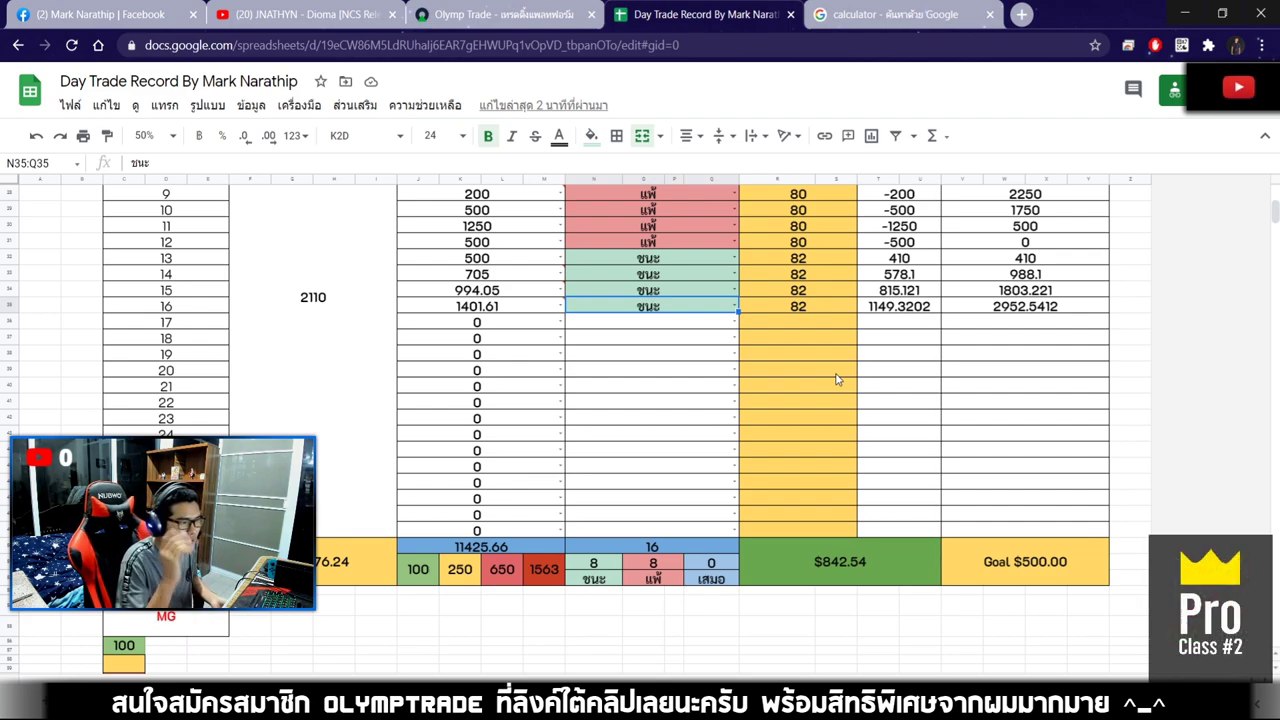
pyautogui.scroll(-1, 838, 376)
pyautogui.scroll(-2, 838, 376)
pyautogui.click(870, 362)
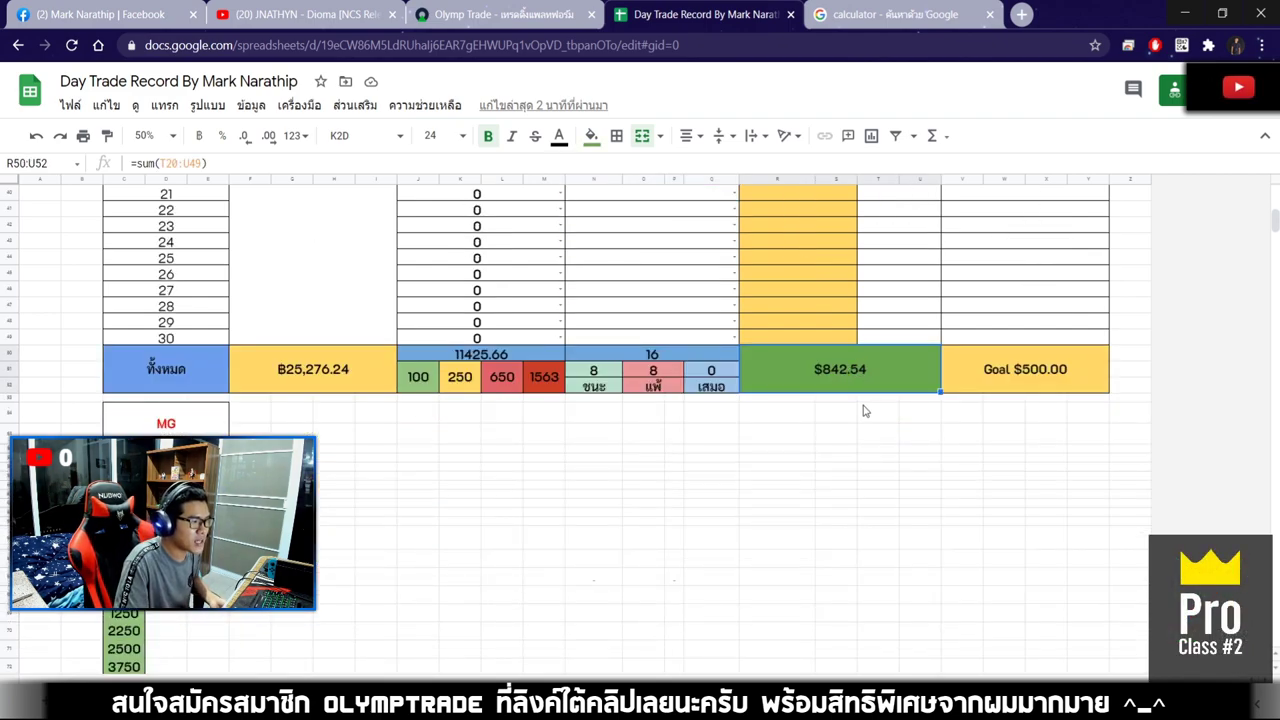
pyautogui.scroll(-1, 865, 411)
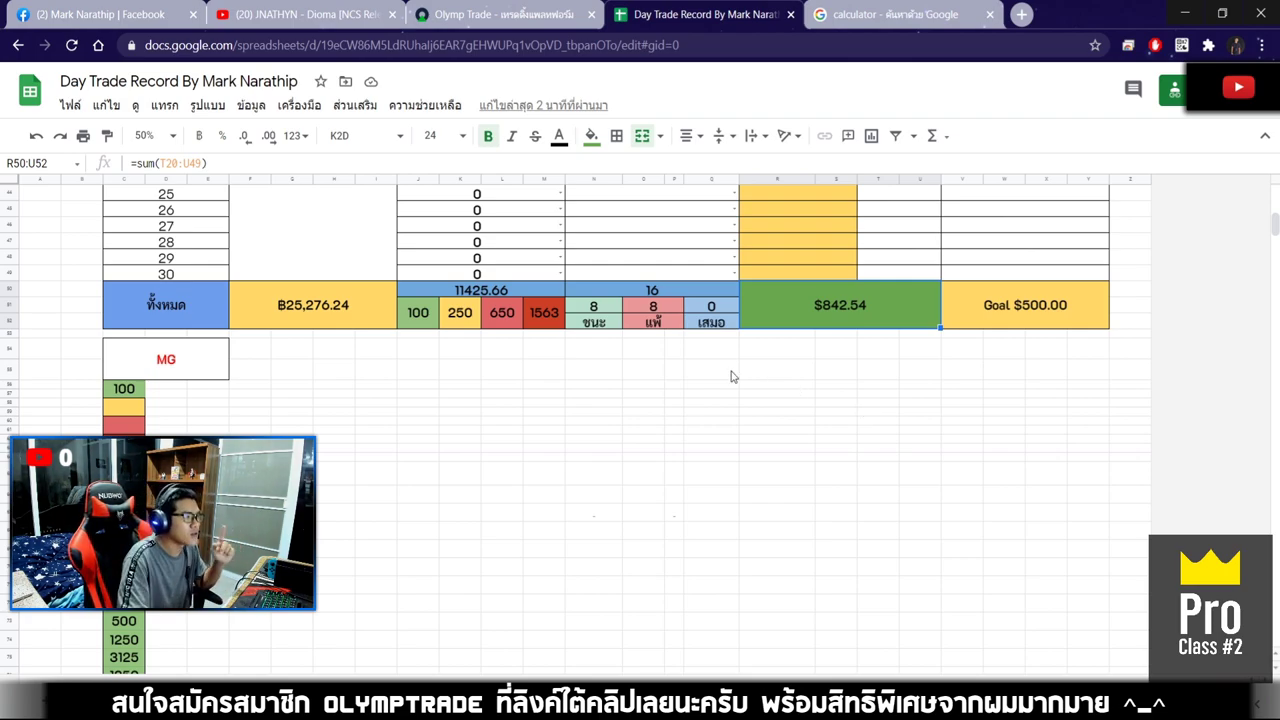
pyautogui.scroll(-1, 765, 378)
pyautogui.click(287, 251)
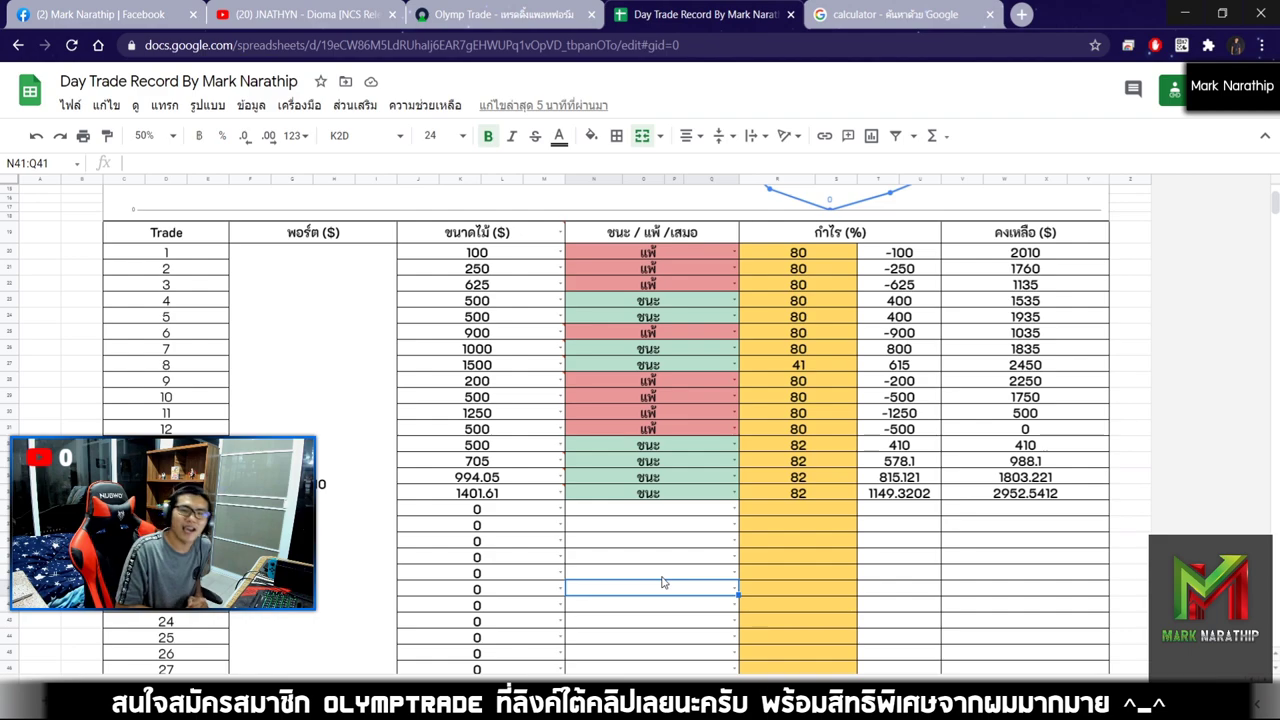
pyautogui.scroll(3, 660, 583)
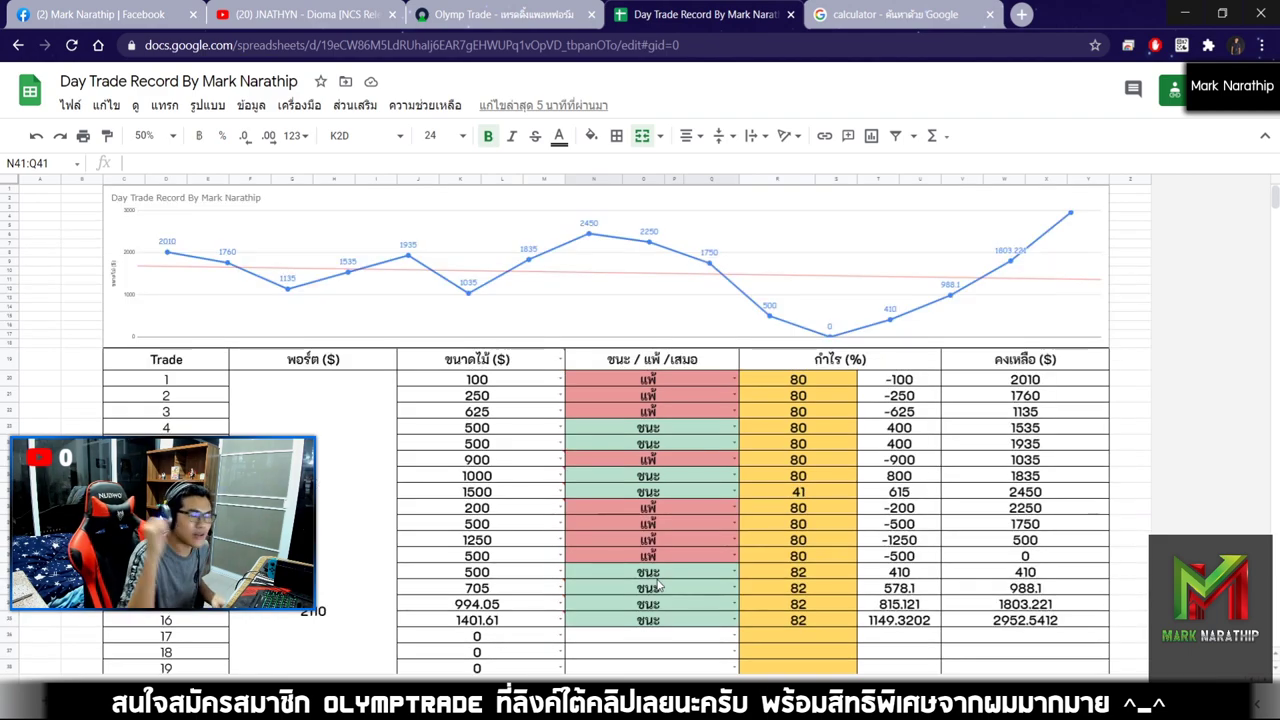